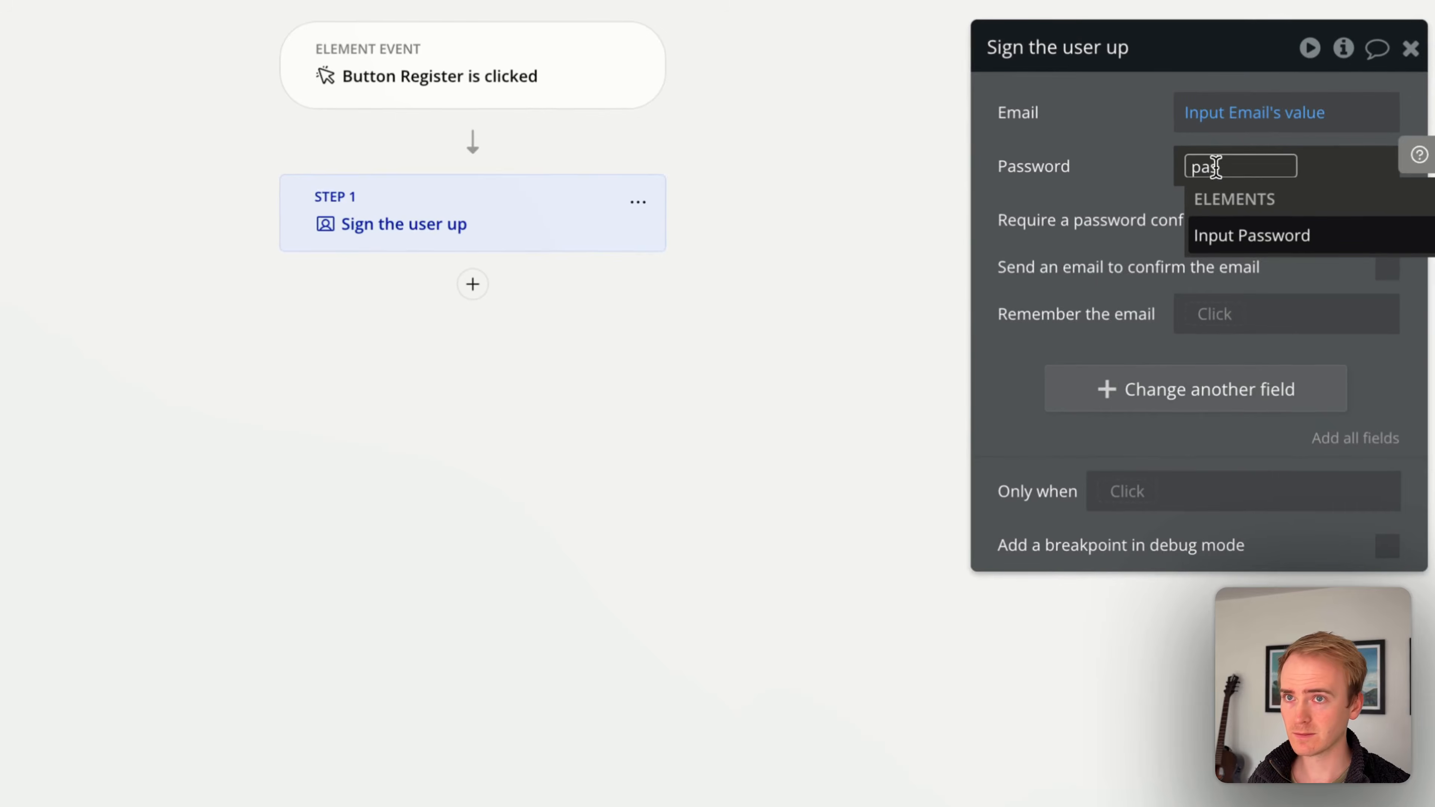
Use the Input Password element's value as the password in the Sign the user up action
left_click(1229, 232)
left_click(1279, 257)
left_click(1148, 203)
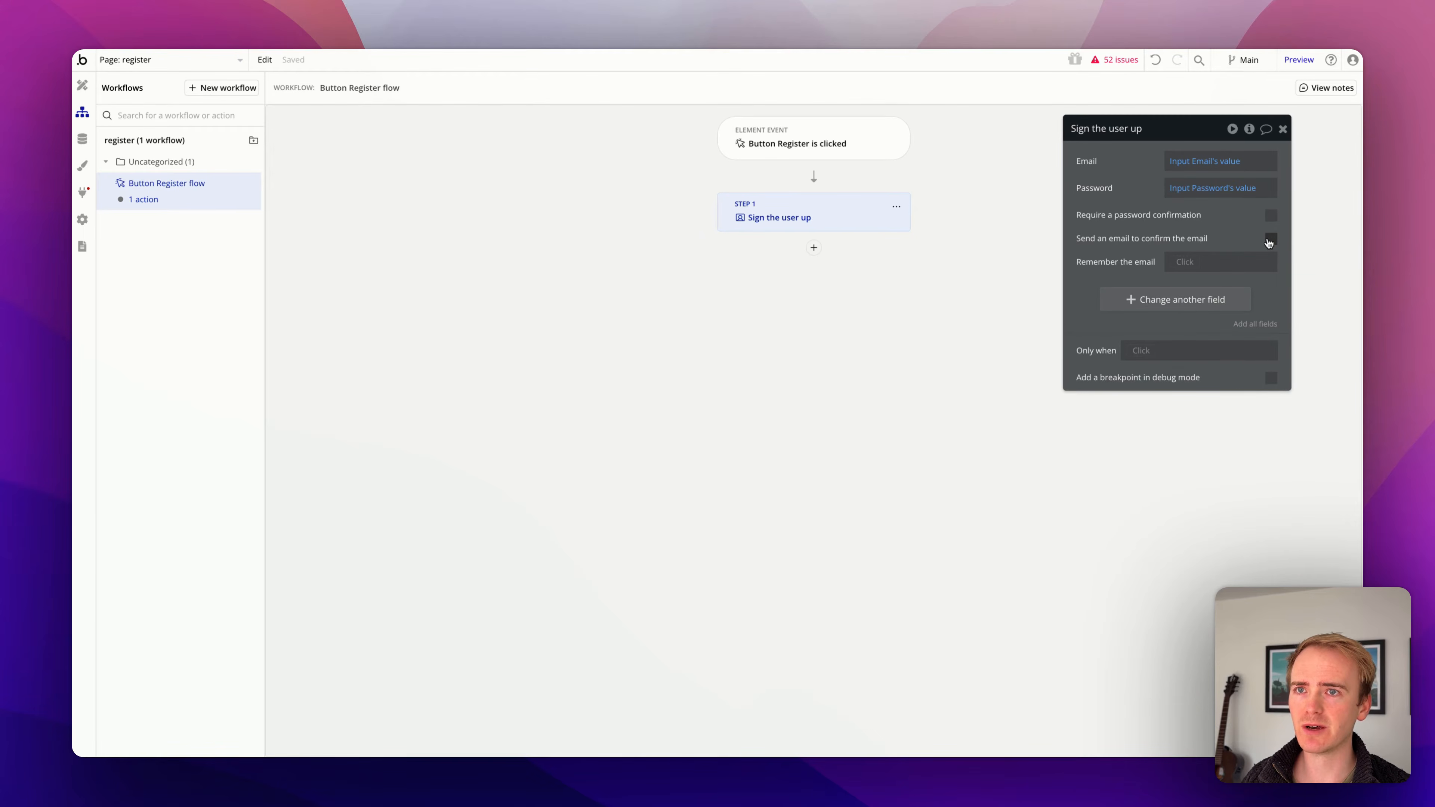
Make the sign-up action send an email confirmation, with dashboard as the confirmation page
left_click(1271, 241)
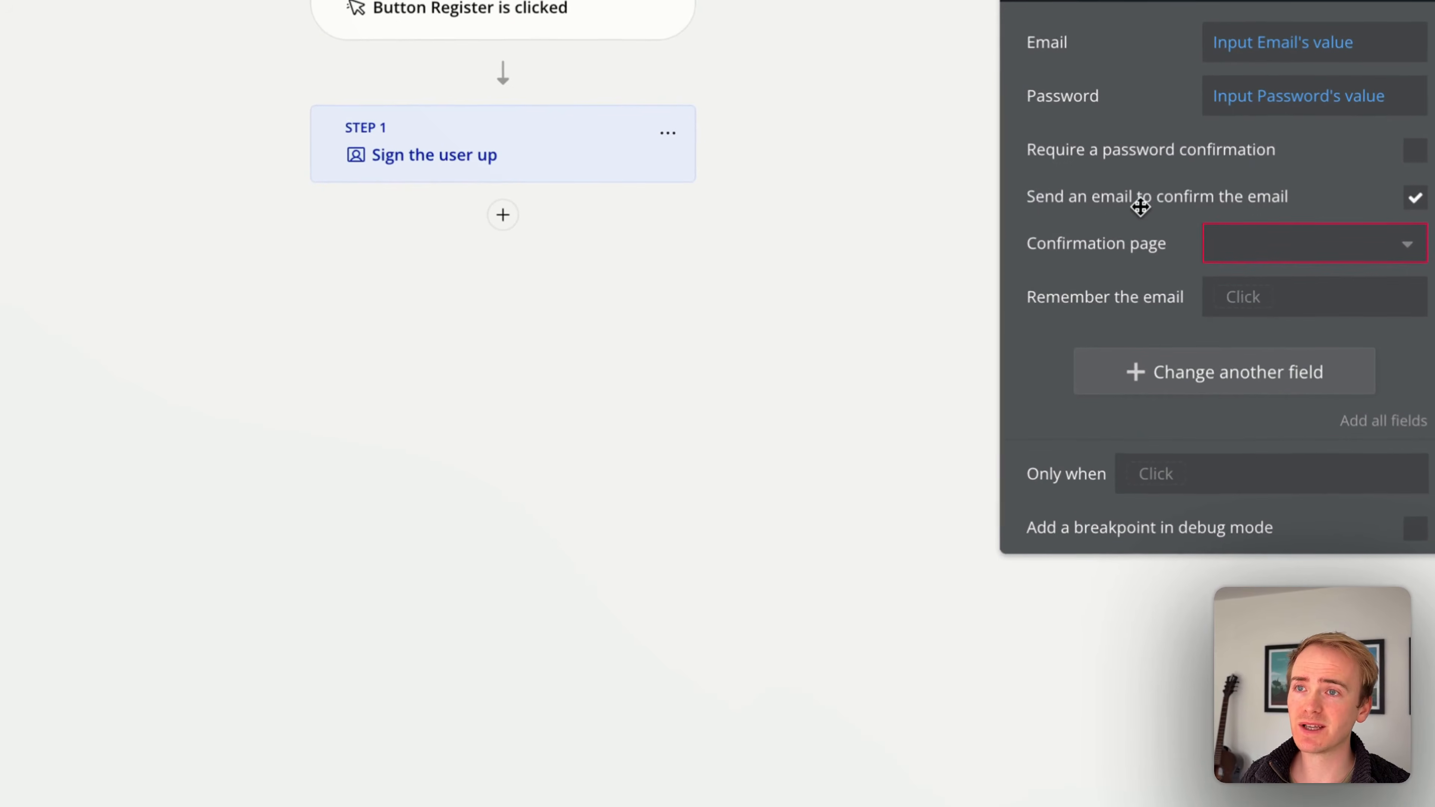
left_click(1313, 243)
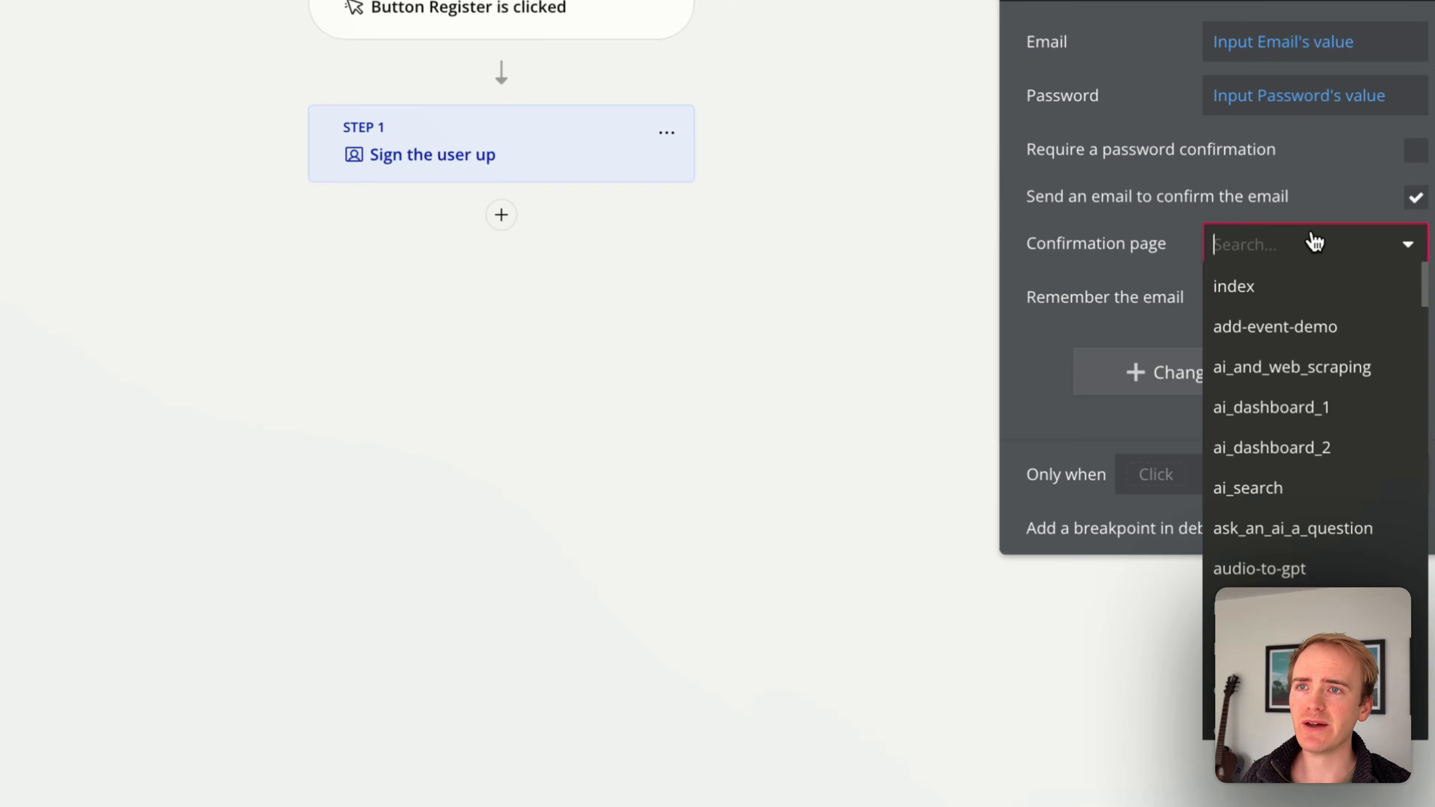
type("das")
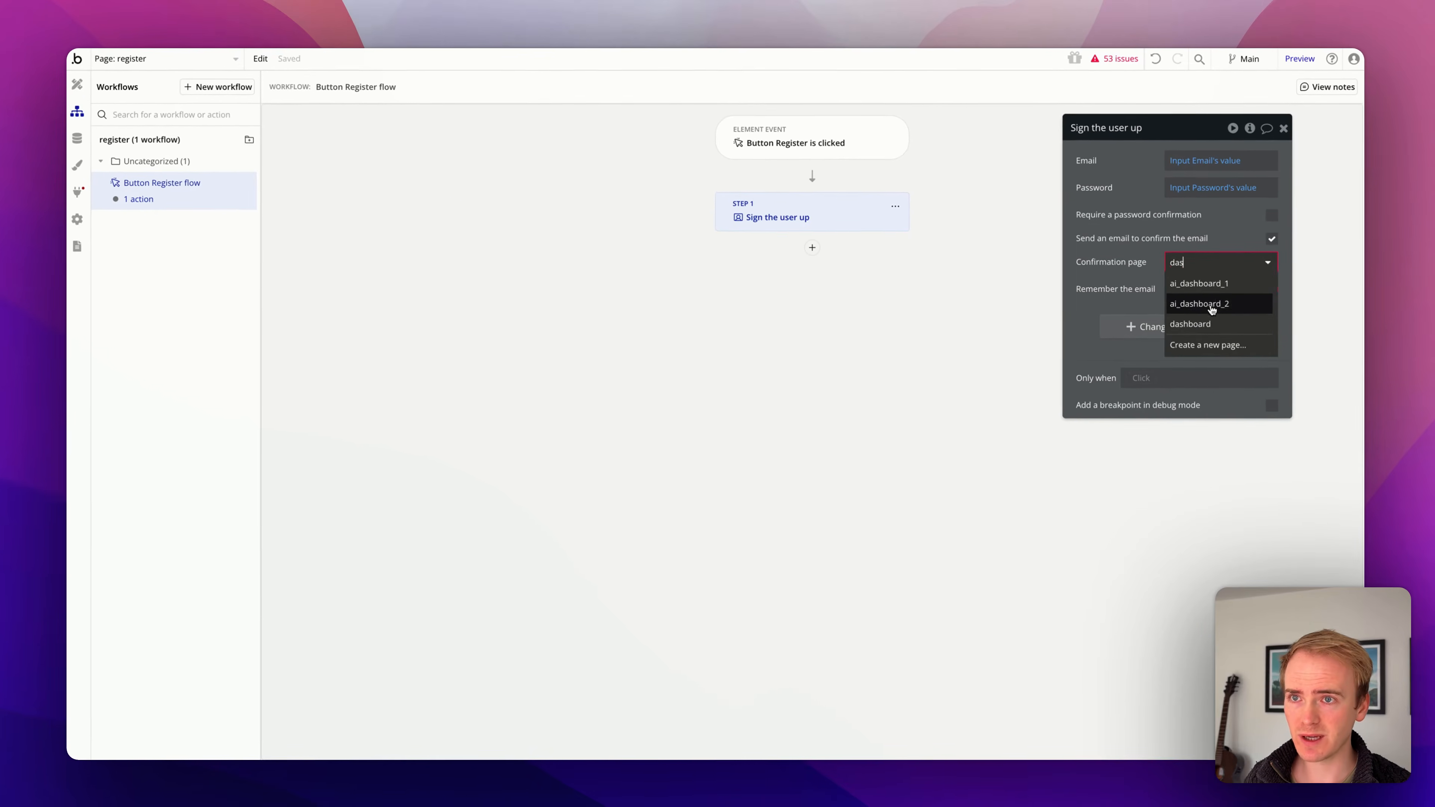
left_click(1209, 324)
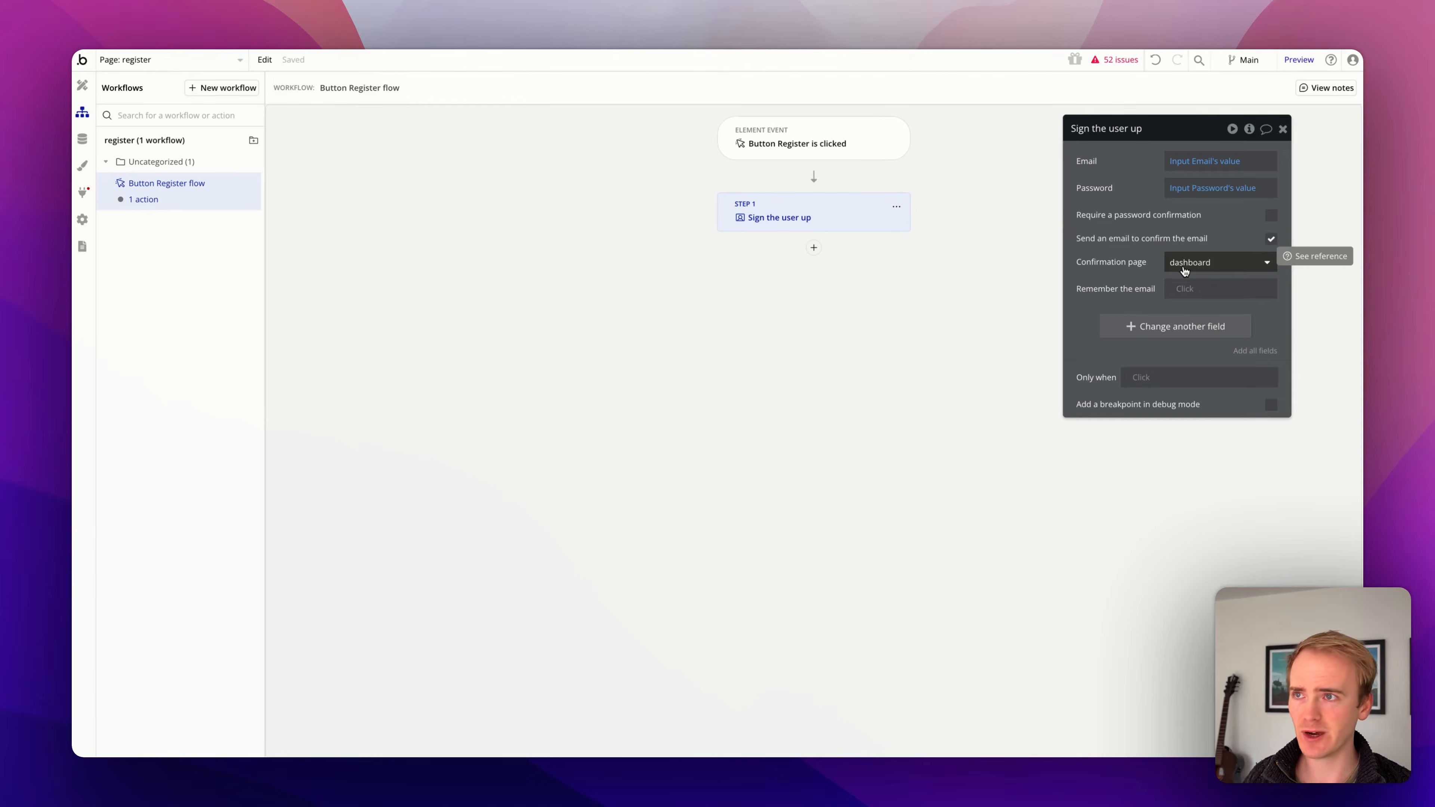
Add a text element between the Register heading and the Email input on the register page
left_click(82, 85)
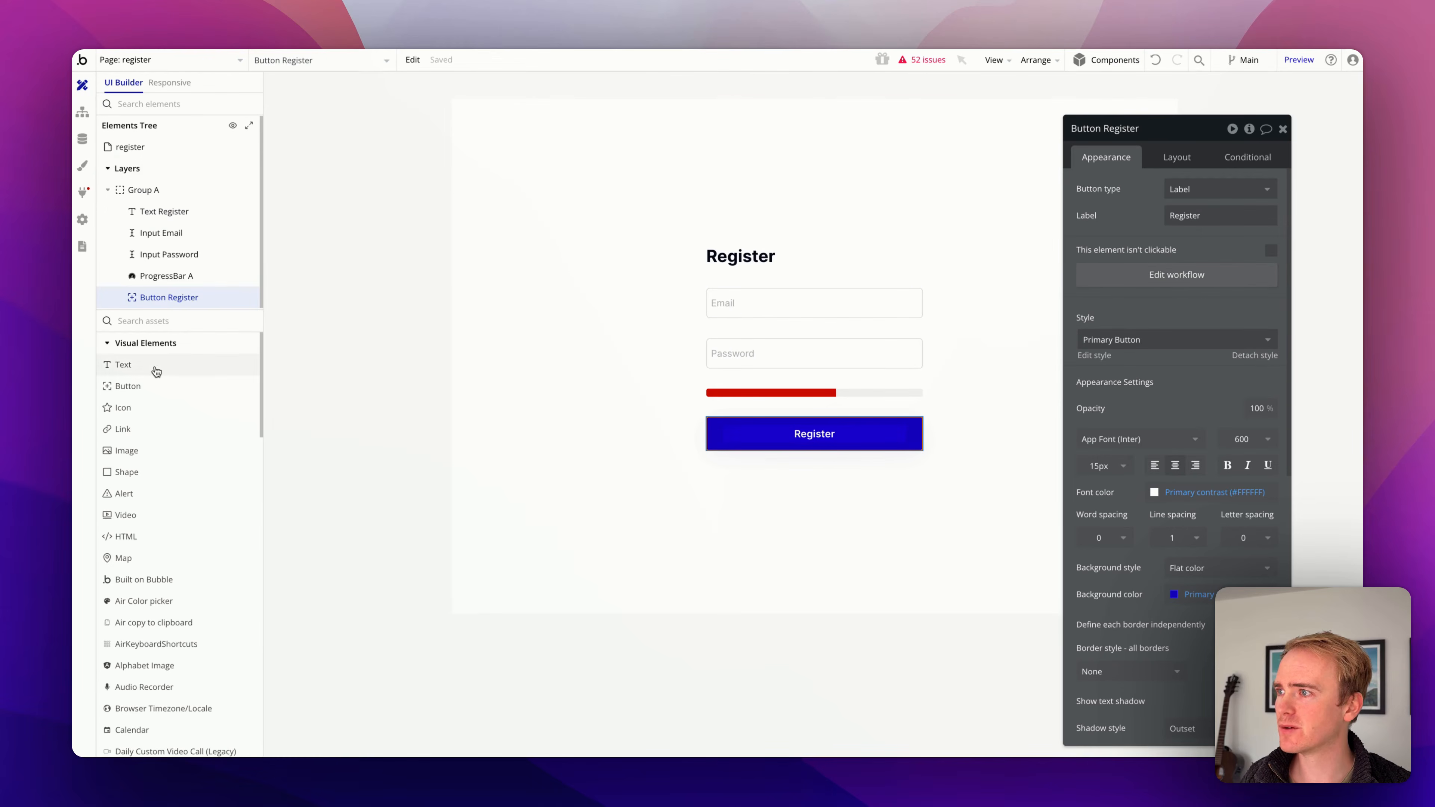
left_click_drag(151, 366, 767, 282)
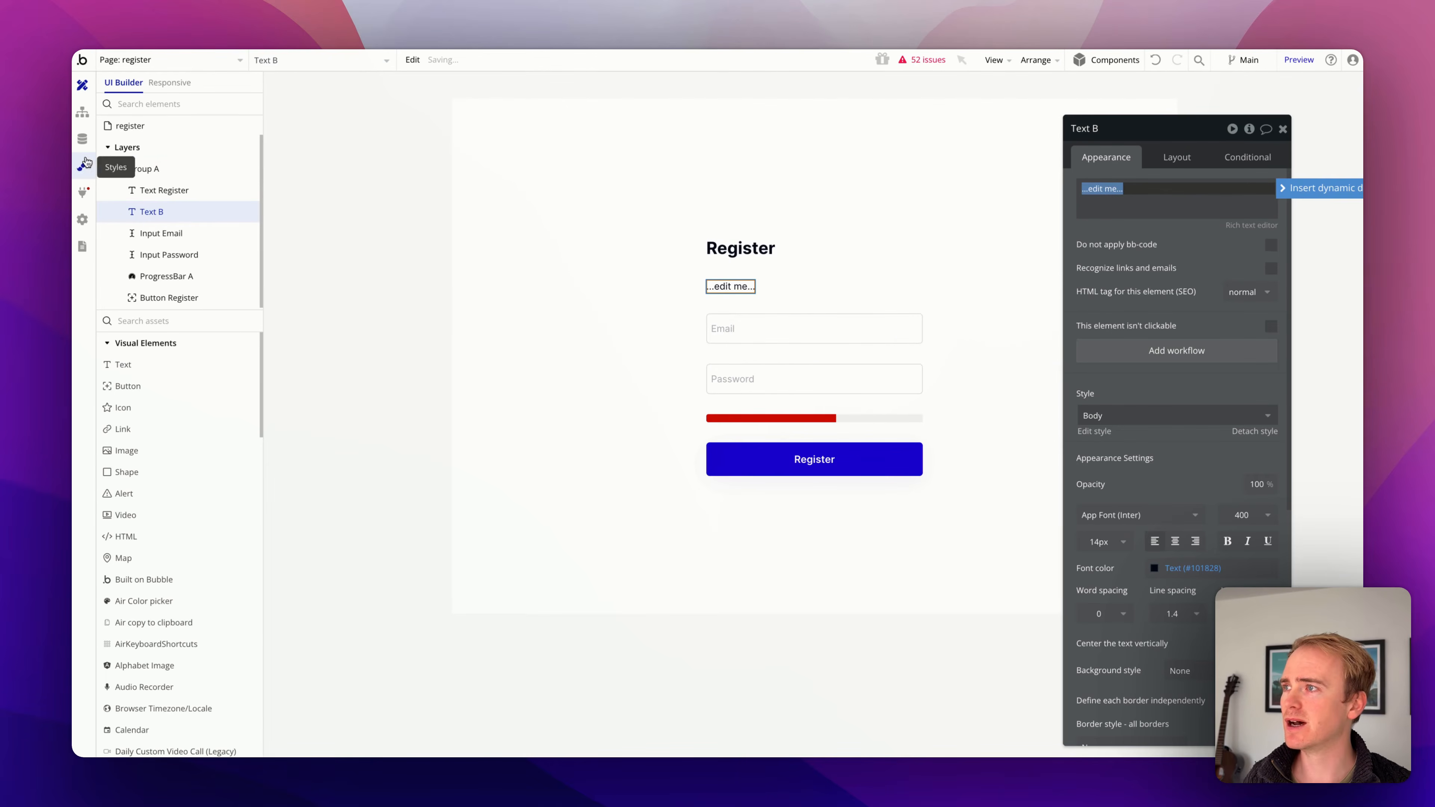
Examine the User data type's fields for anything that stores email confirmation
left_click(89, 142)
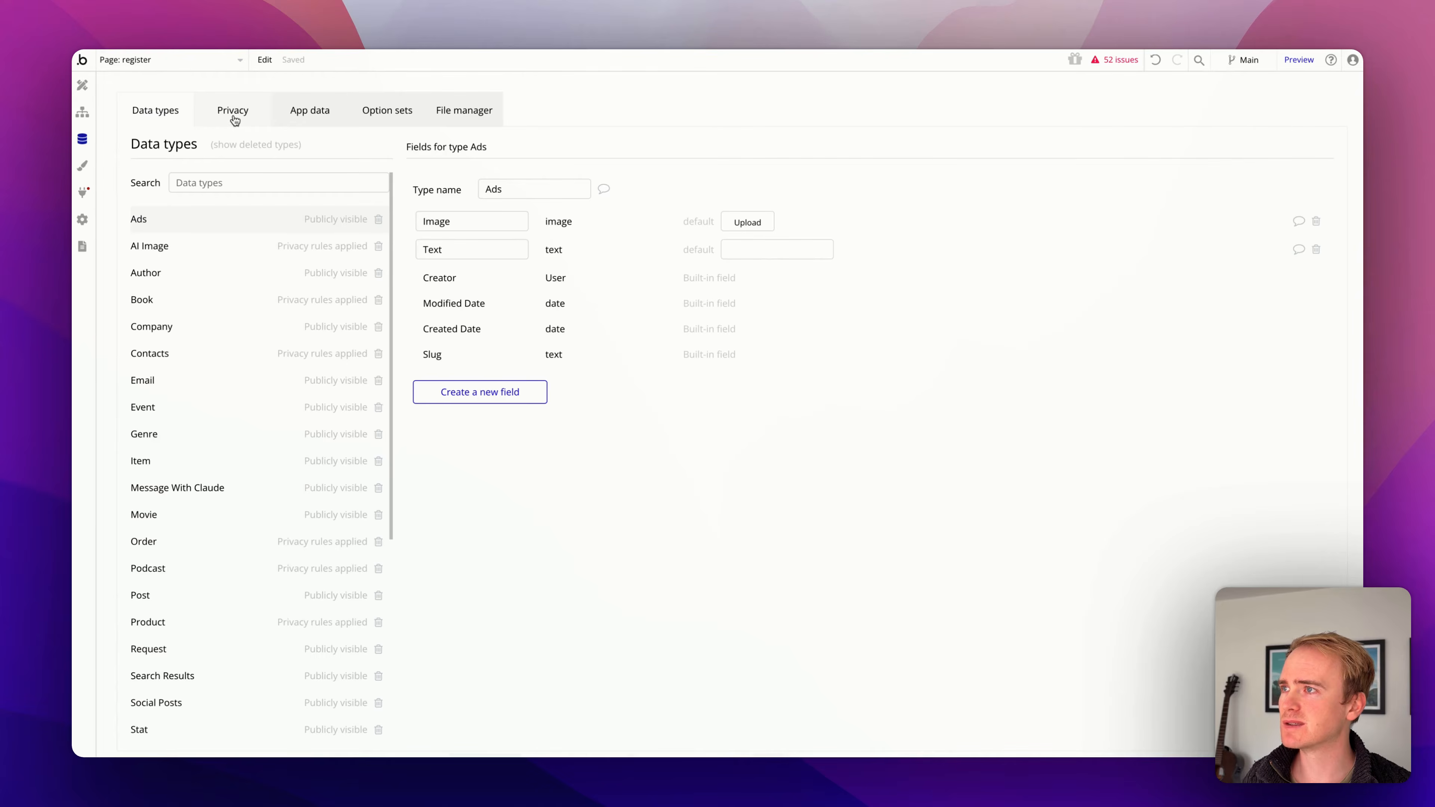
left_click(308, 116)
left_click(170, 122)
scroll(241, 507, "down", 10)
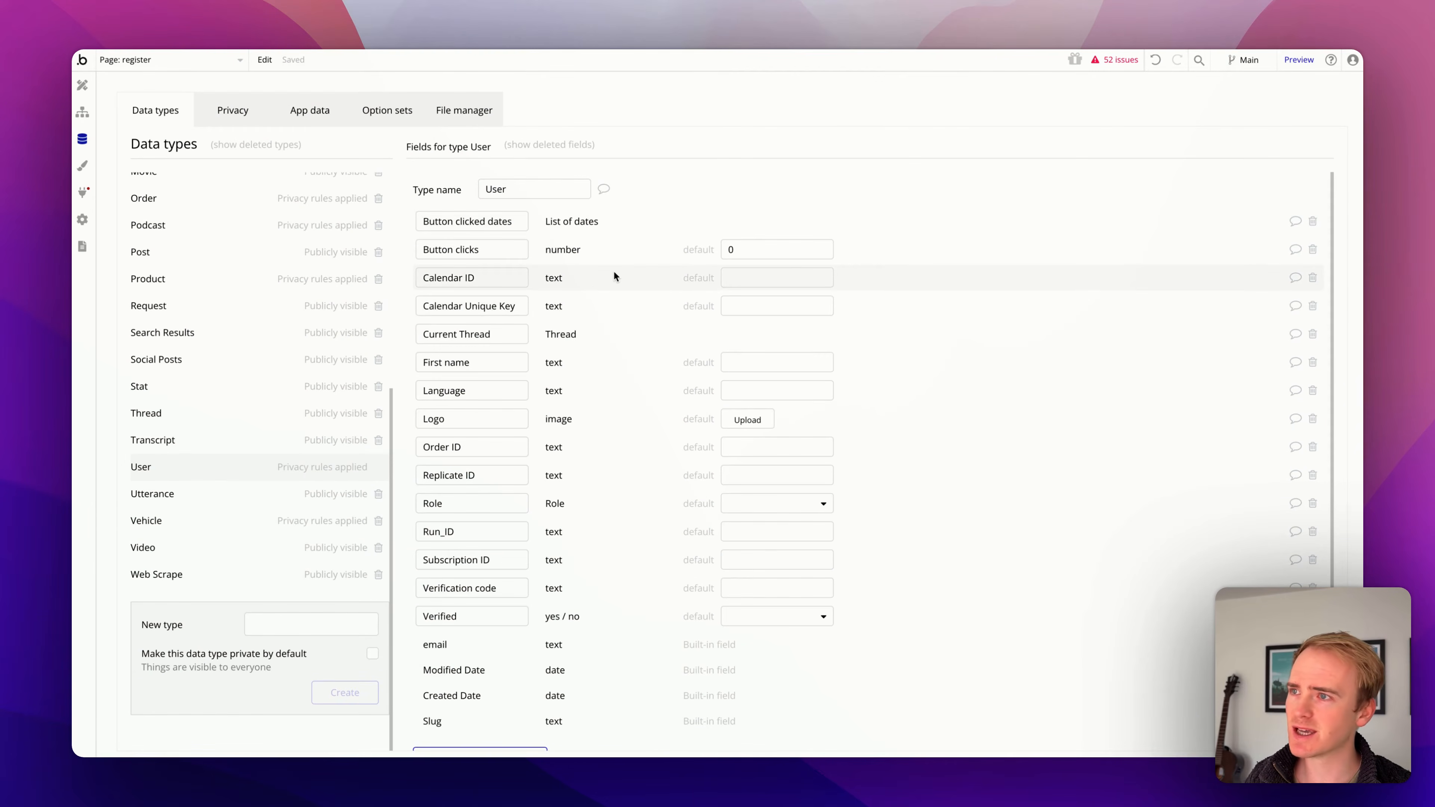
scroll(615, 276, "down", 1)
scroll(615, 276, "up", 1)
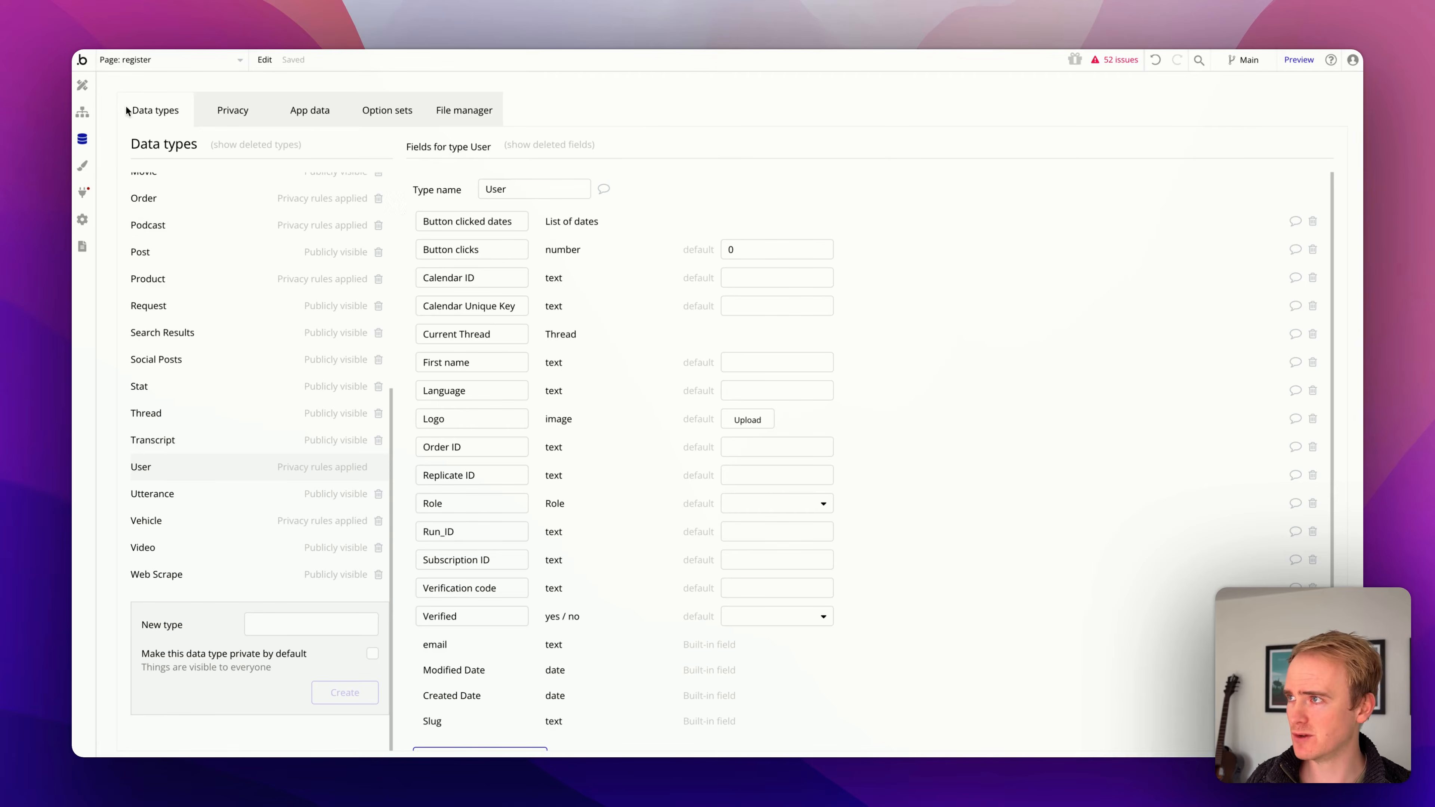
scroll(487, 508, "down", 1)
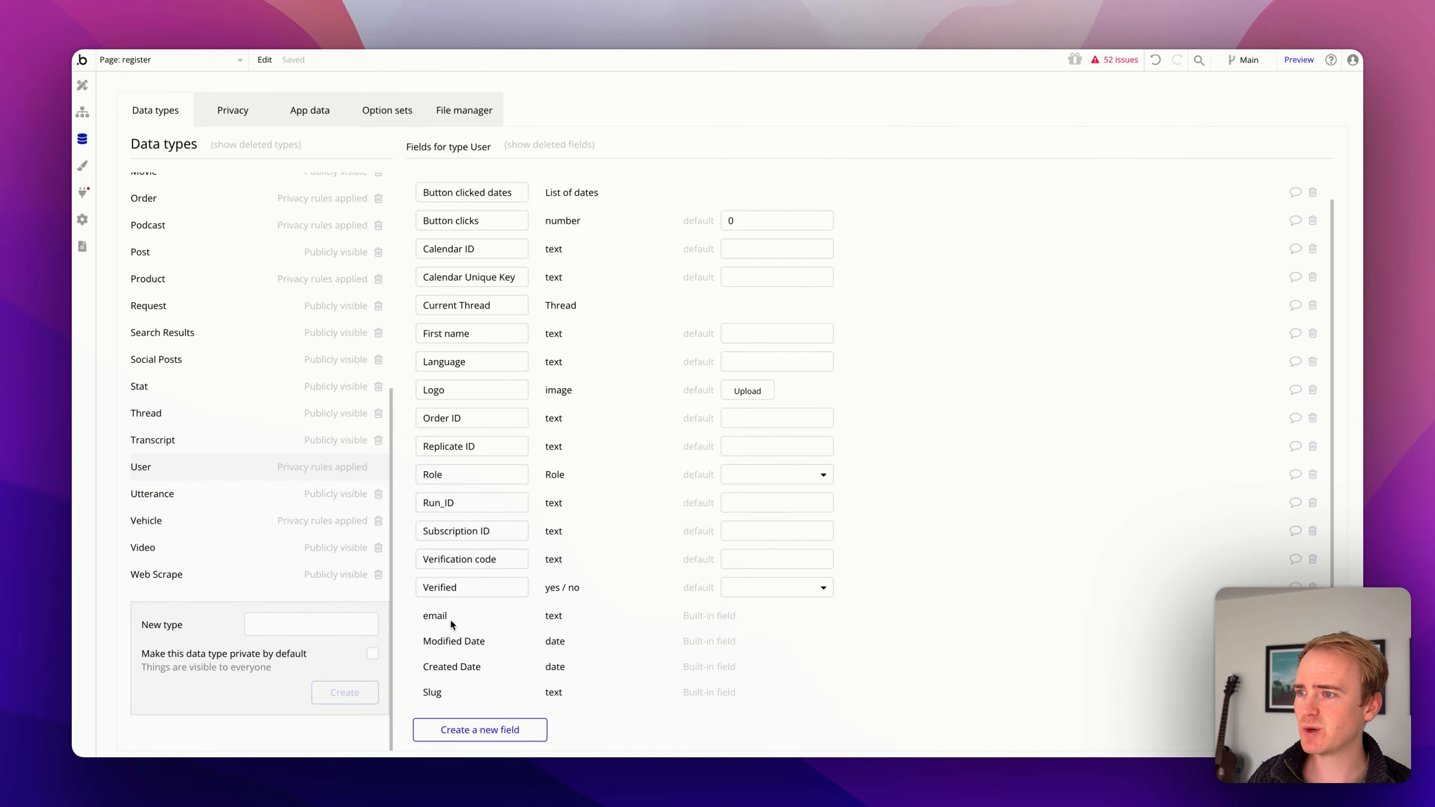
Replace the new text element's placeholder with a Current User expression and browse the available fields for email confirmed
left_click(93, 92)
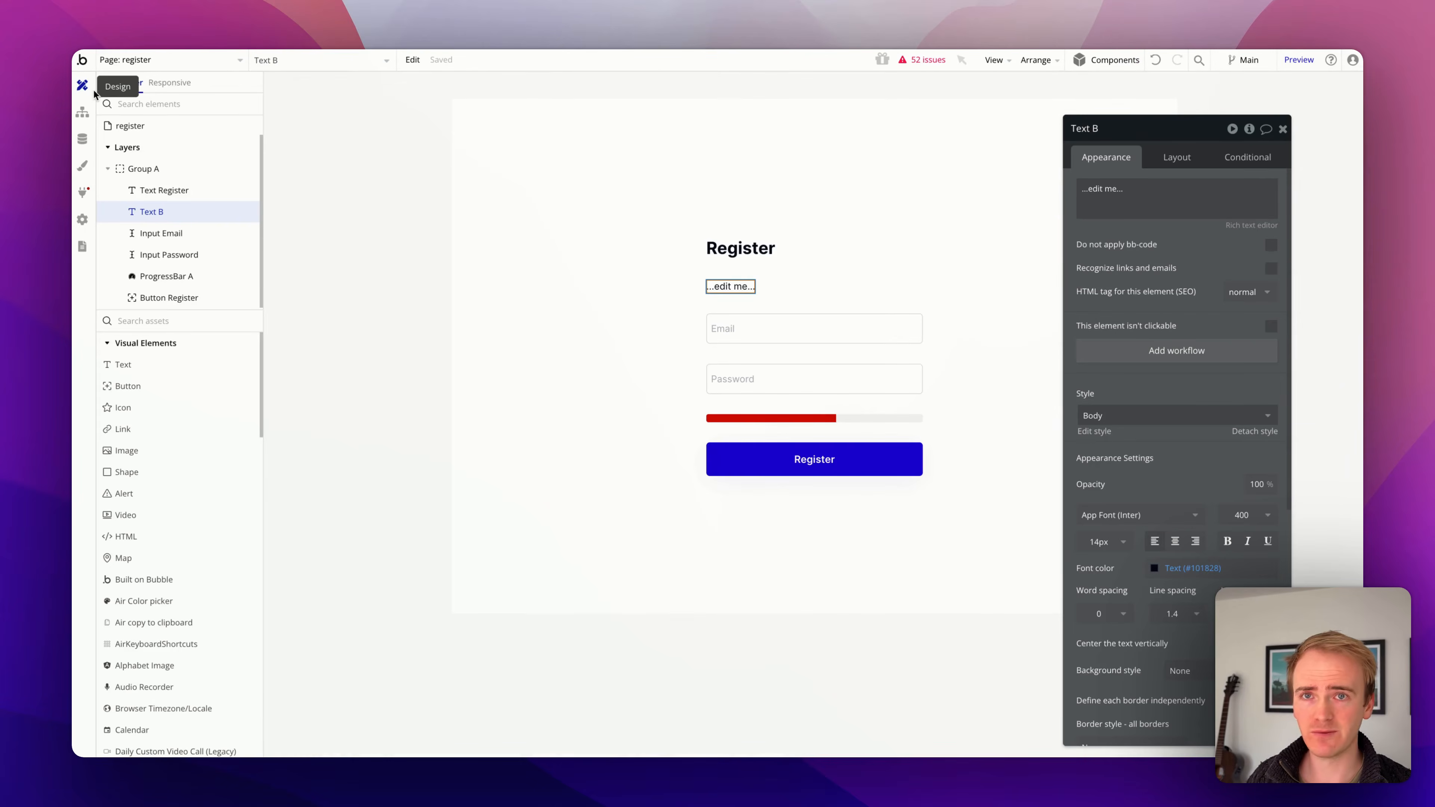
left_click(1177, 206)
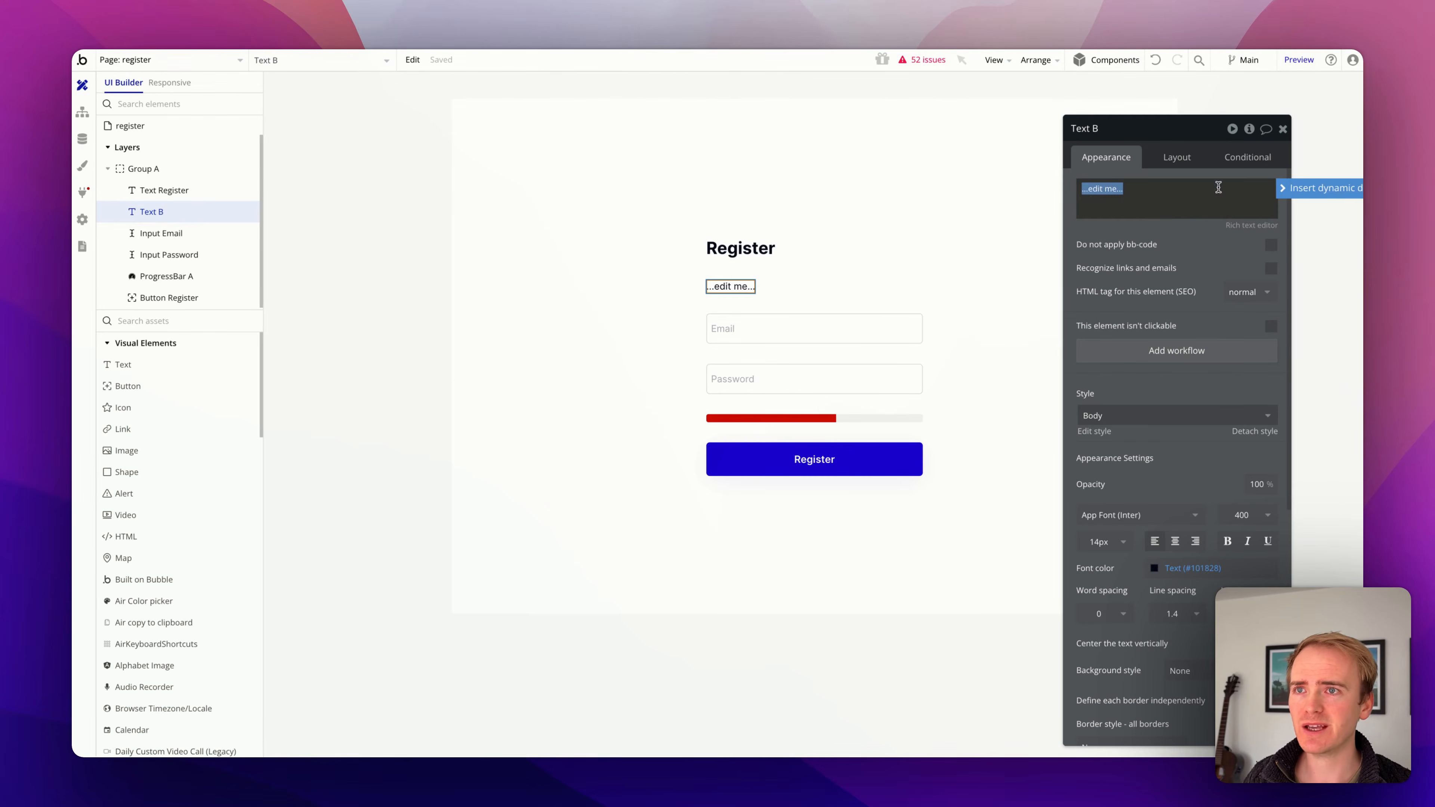
left_click(1280, 190)
left_click(1138, 261)
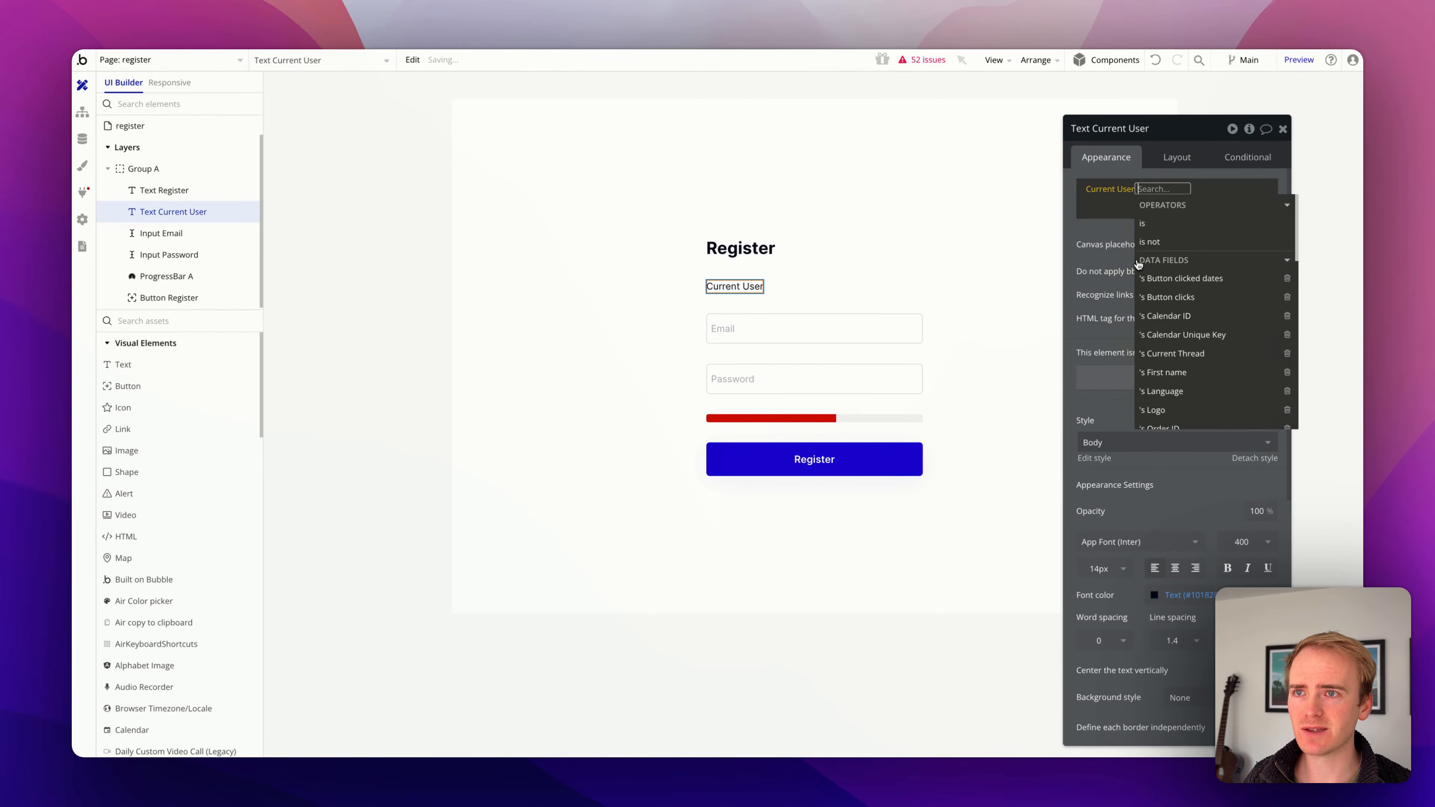
scroll(1191, 305, "down", 10)
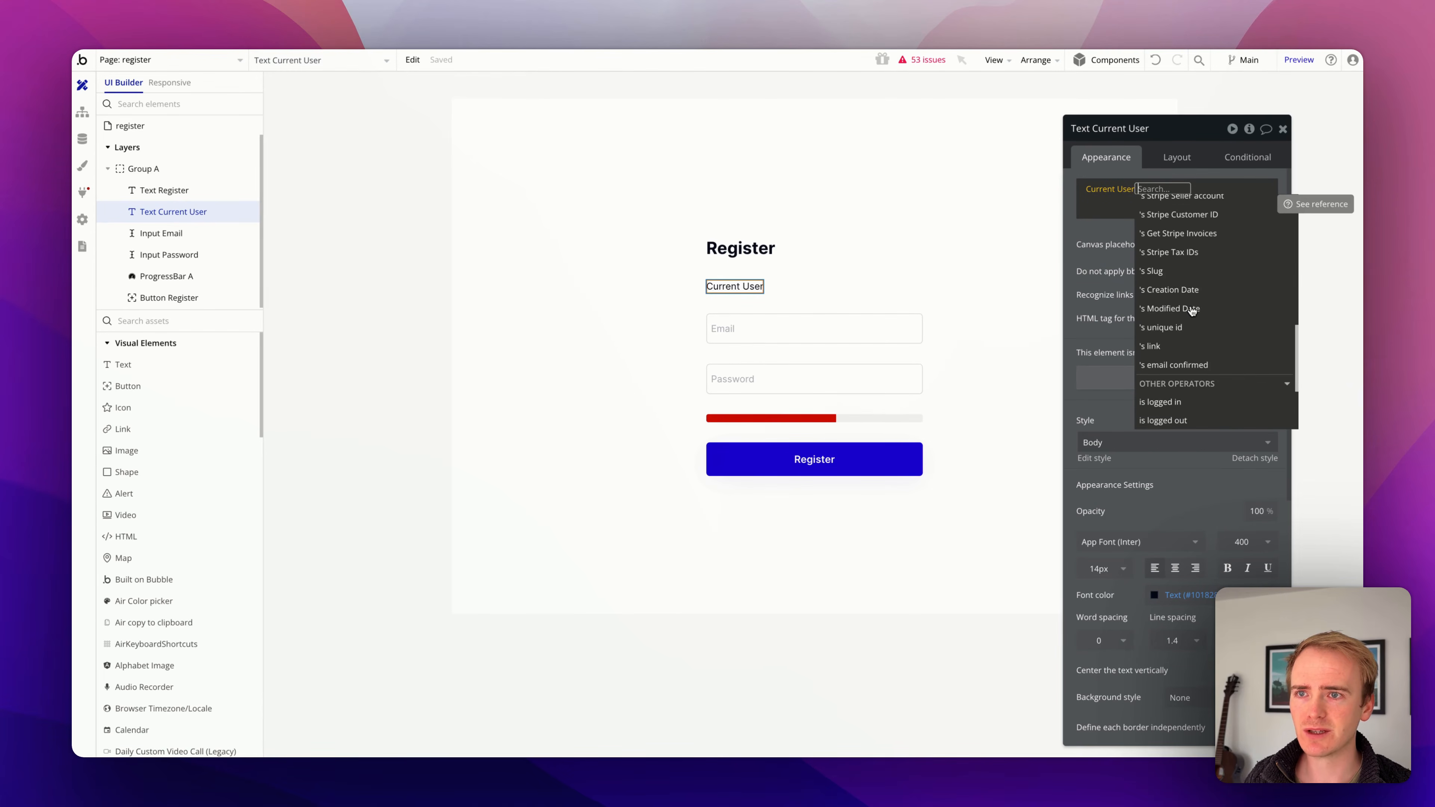
scroll(1191, 309, "down", 1)
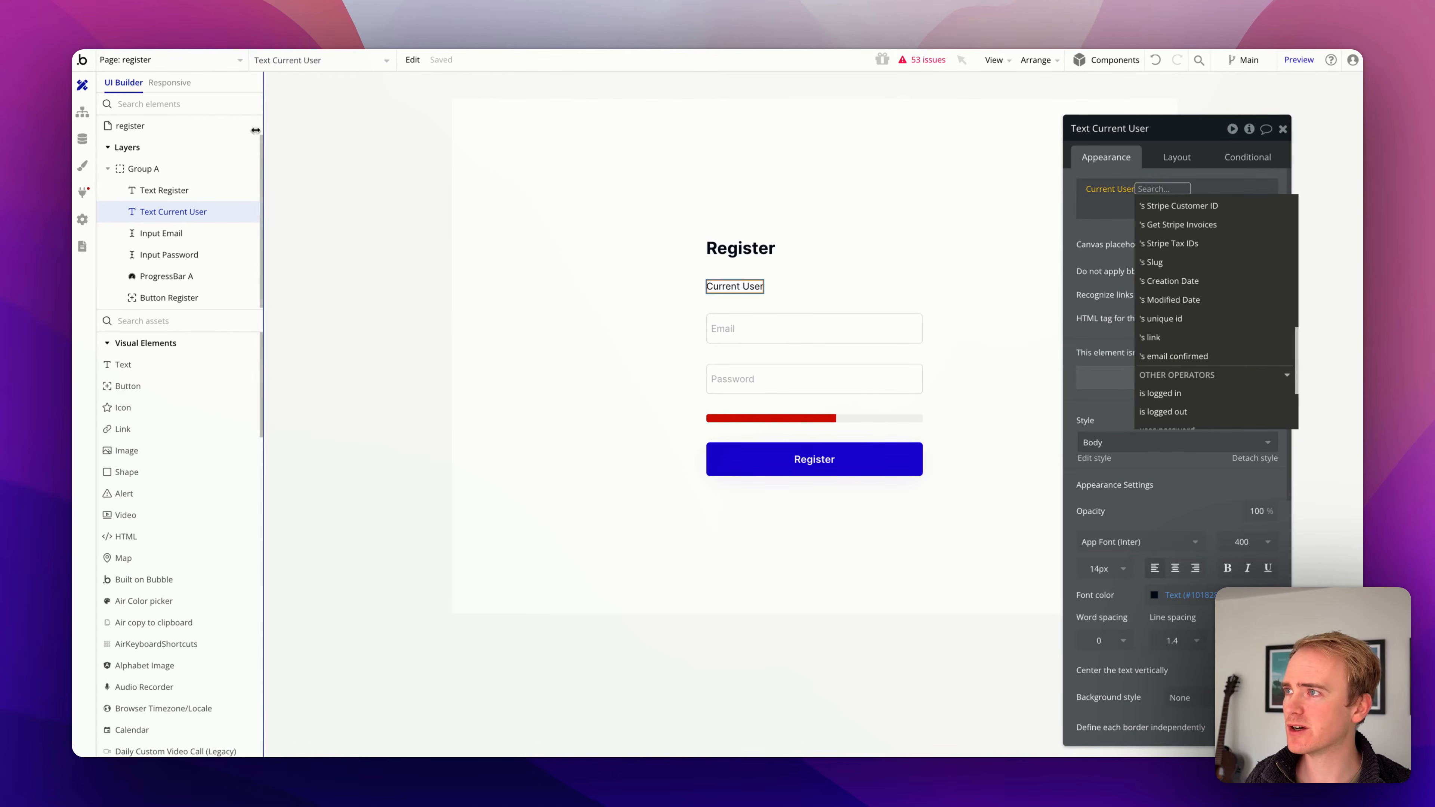
Recheck the User data type's fields and delete the Current User text from the register page
left_click(83, 139)
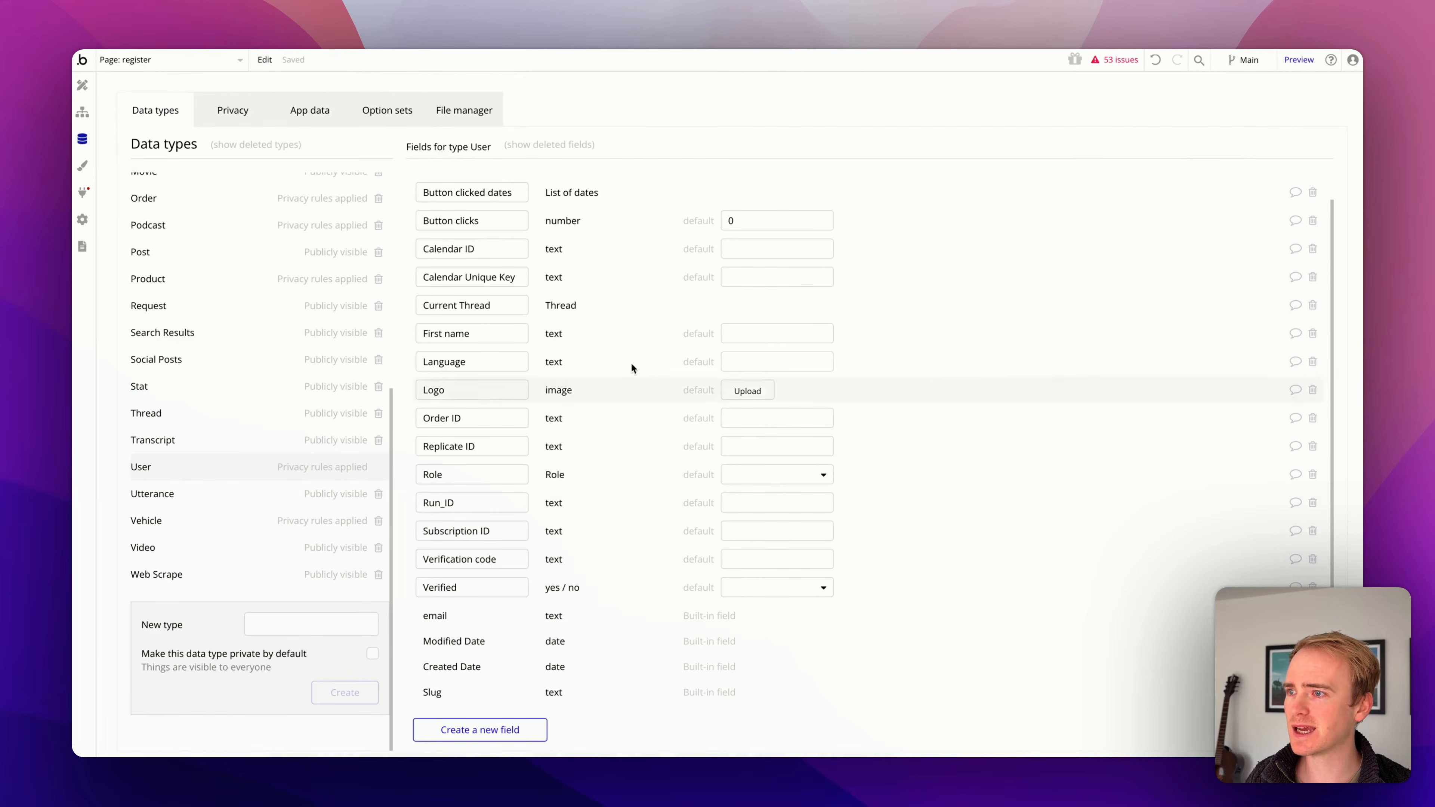
left_click(83, 85)
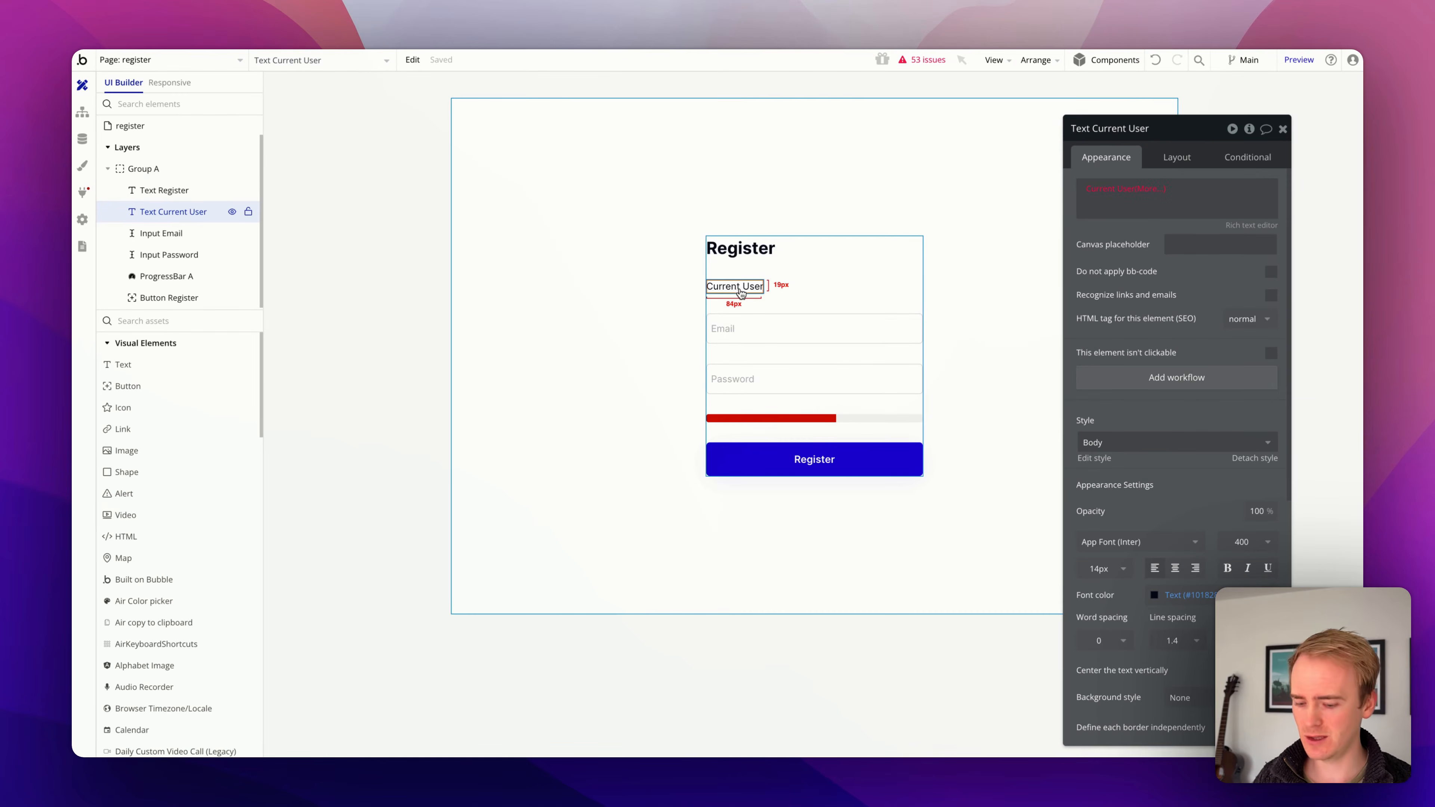
key("Delete")
Switch to the dashboard page and view its User is logged out workflow
left_click(186, 60)
type("da")
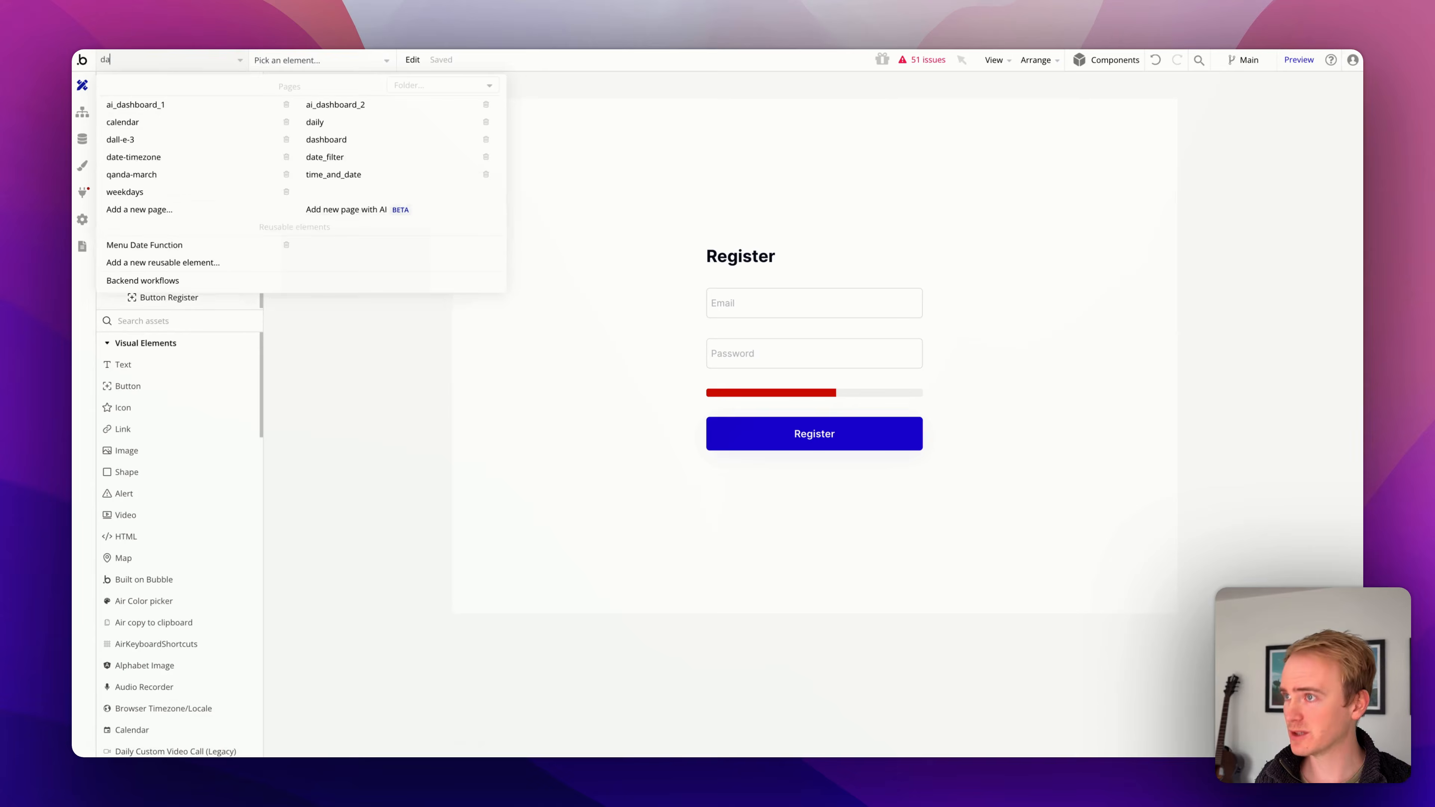
type("s")
left_click(199, 122)
double_click(633, 215)
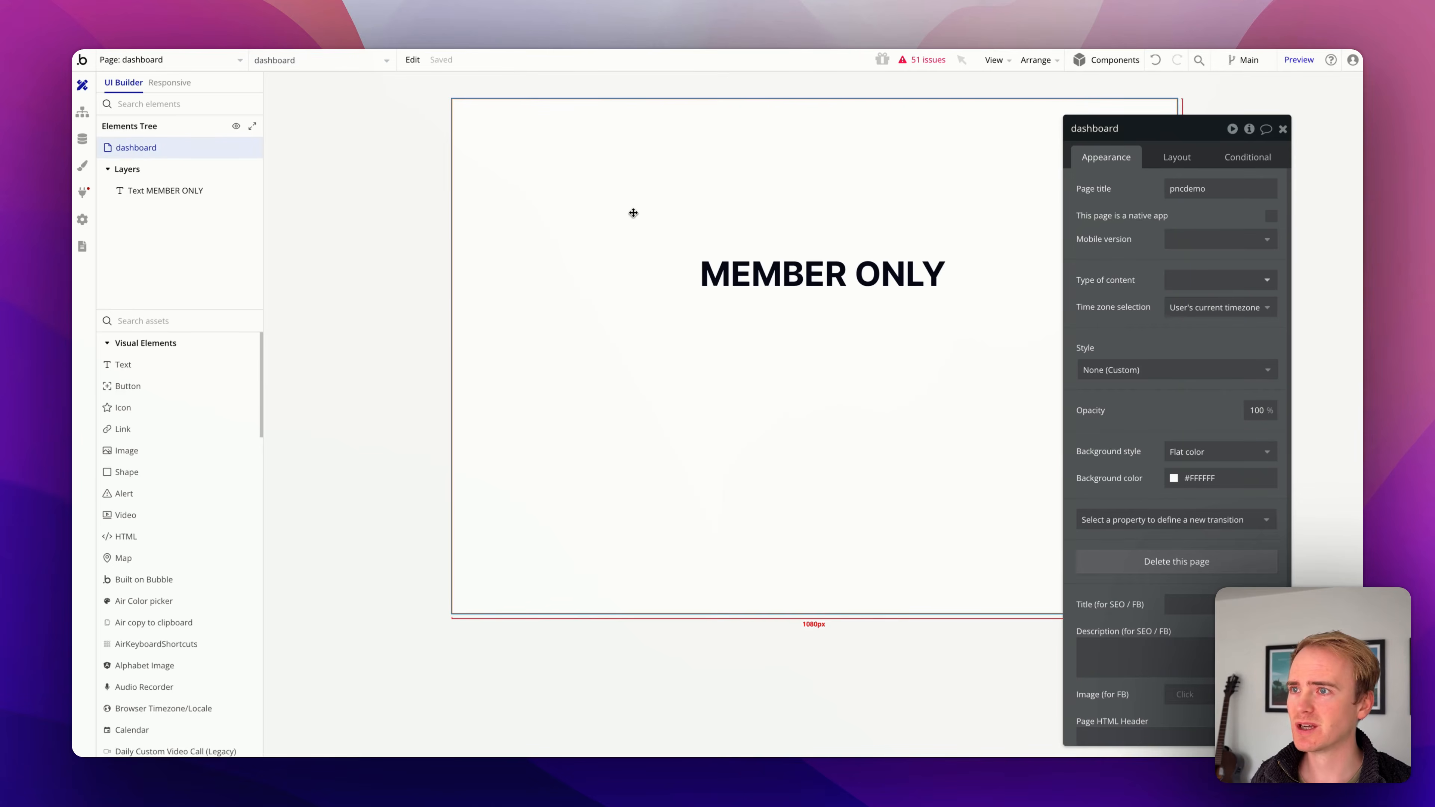
left_click(82, 112)
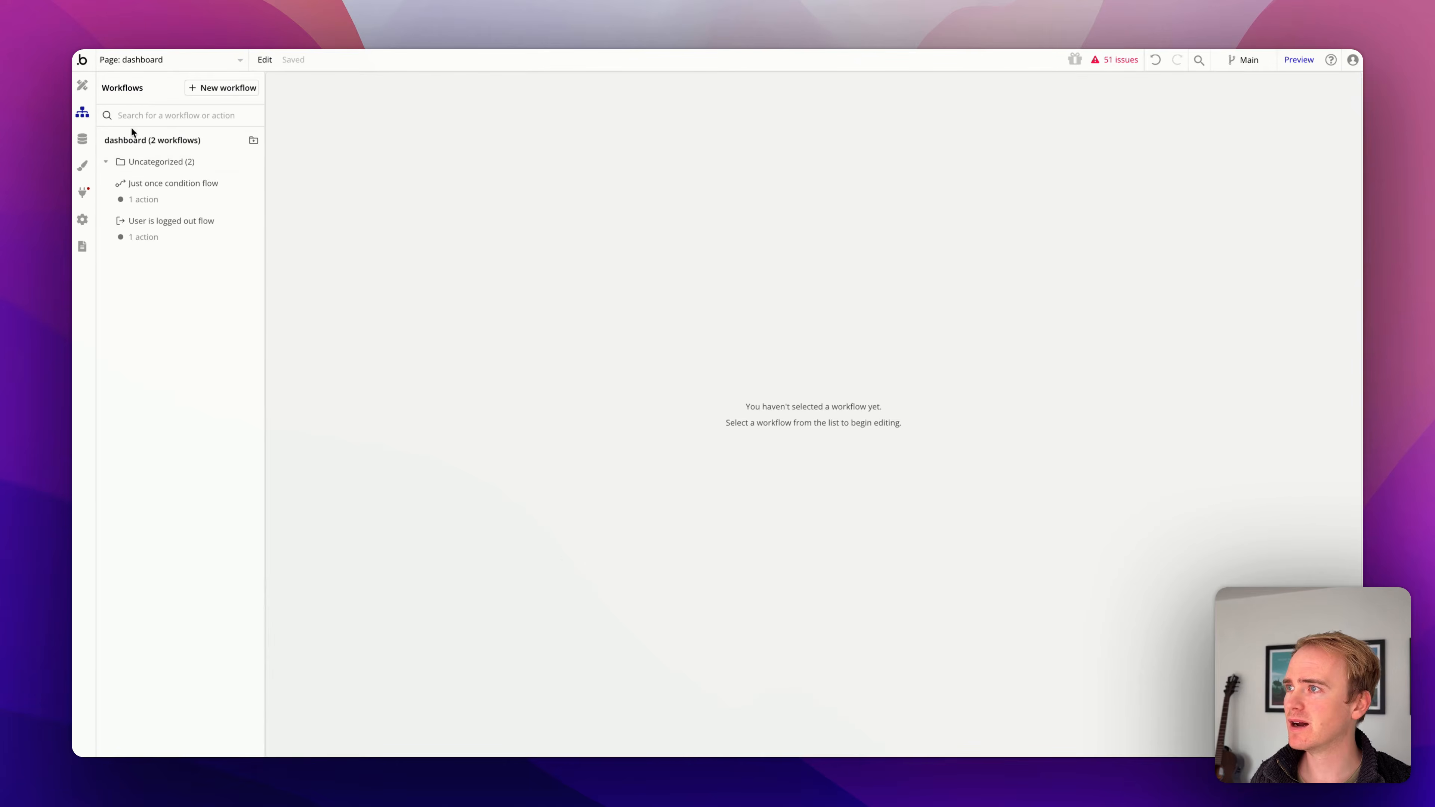
left_click(173, 231)
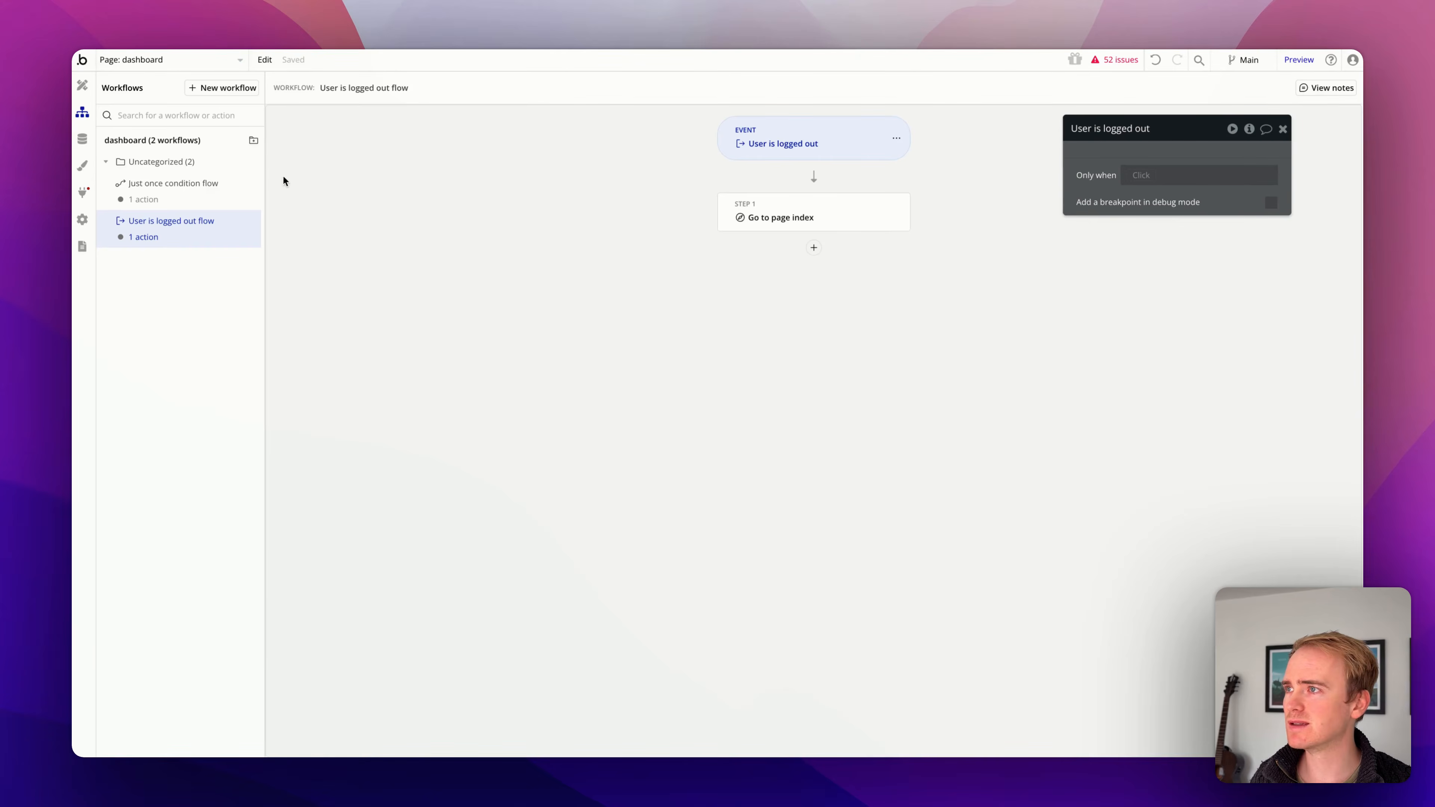
Create a new dashboard workflow triggered when the page is loaded
left_click(231, 91)
mouse_move(859, 212)
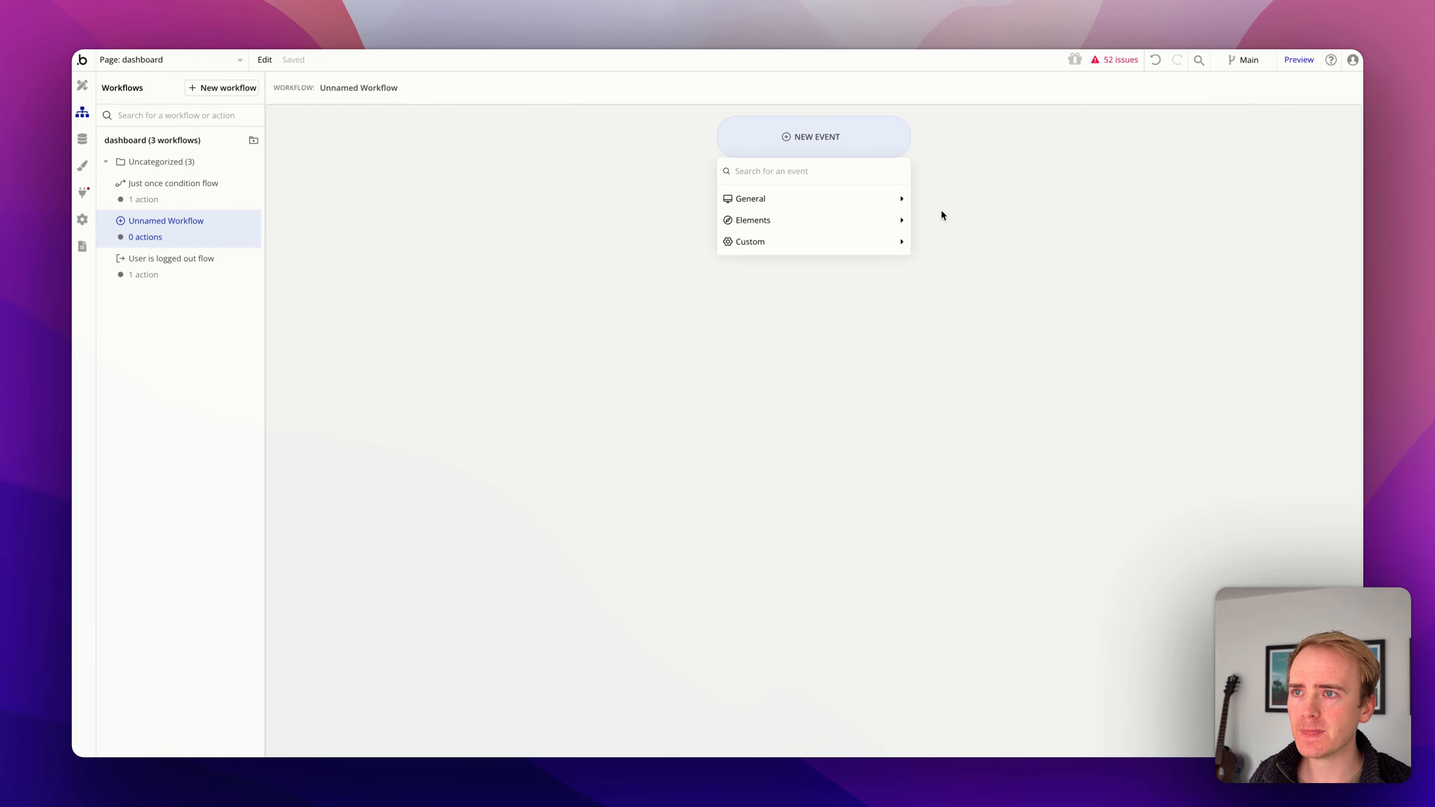
left_click(199, 270)
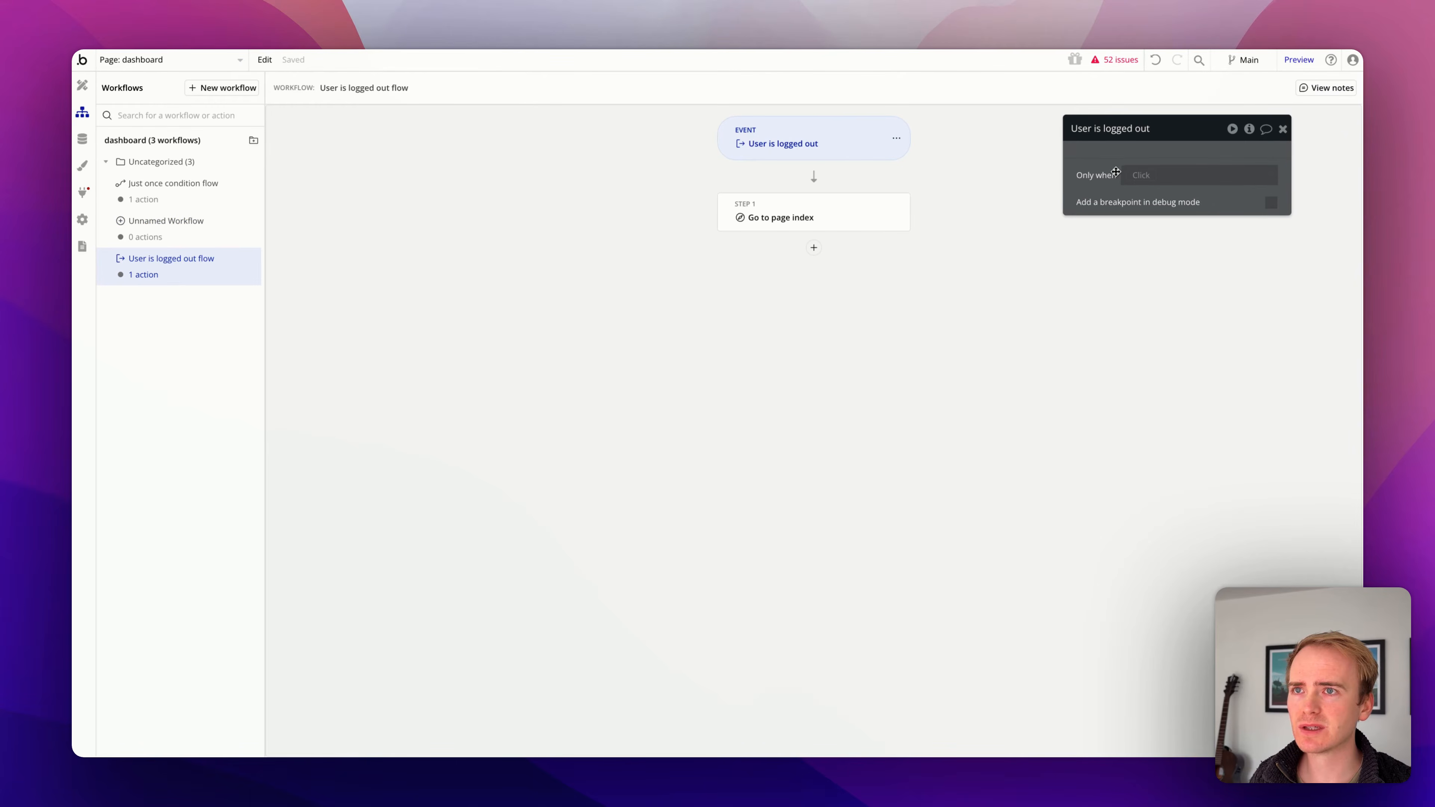
left_click(181, 225)
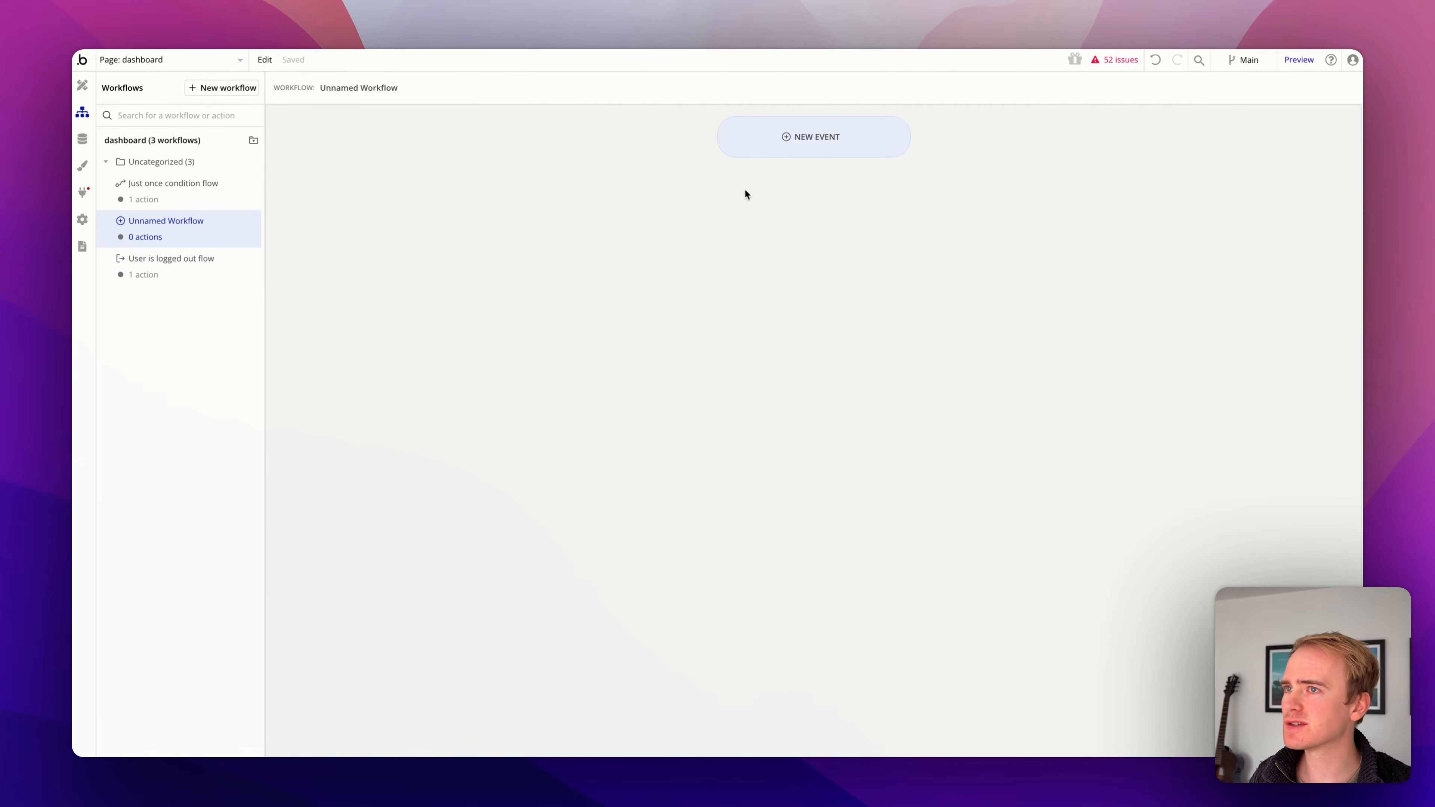
left_click(804, 154)
mouse_move(802, 219)
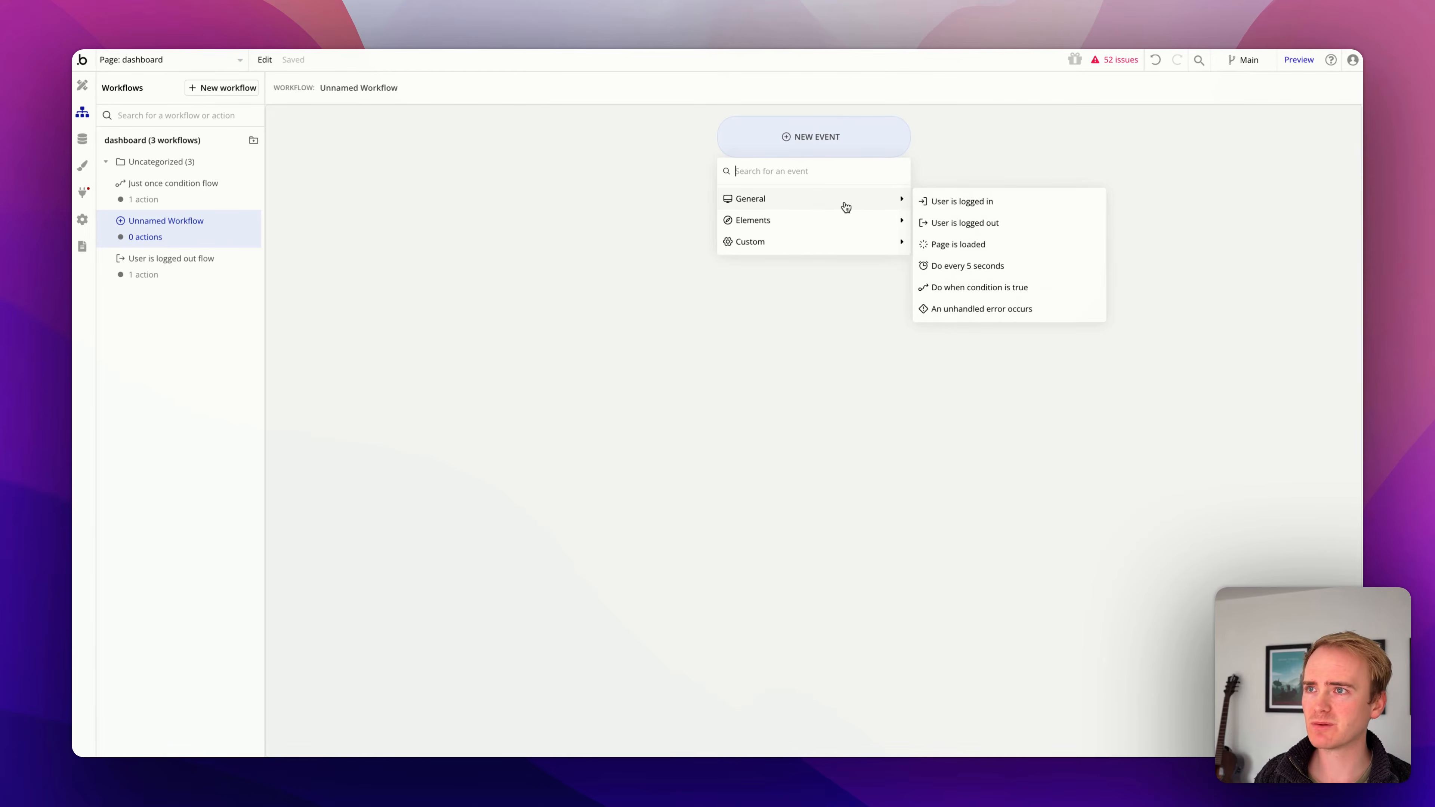
left_click(962, 243)
left_click(1141, 174)
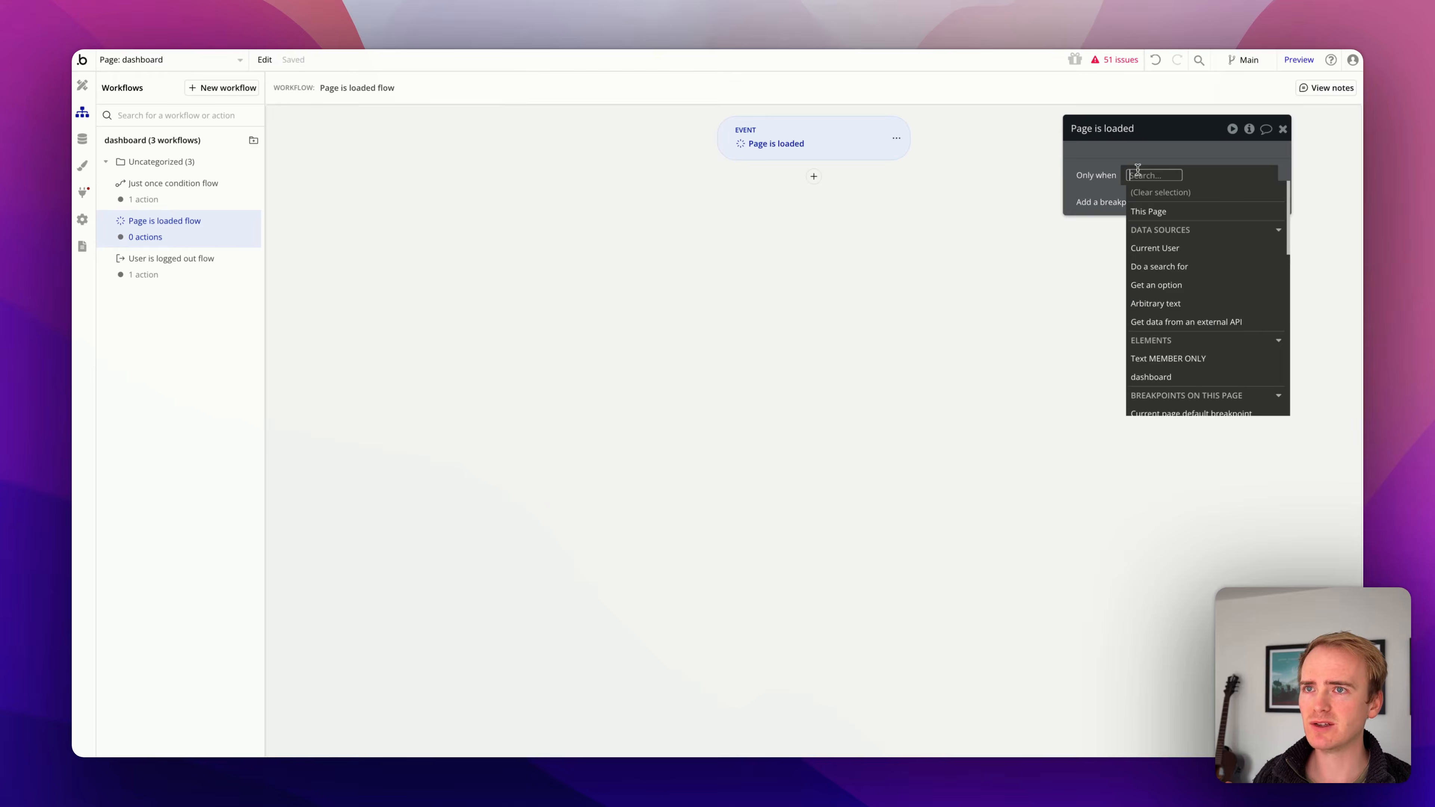
left_click(1150, 249)
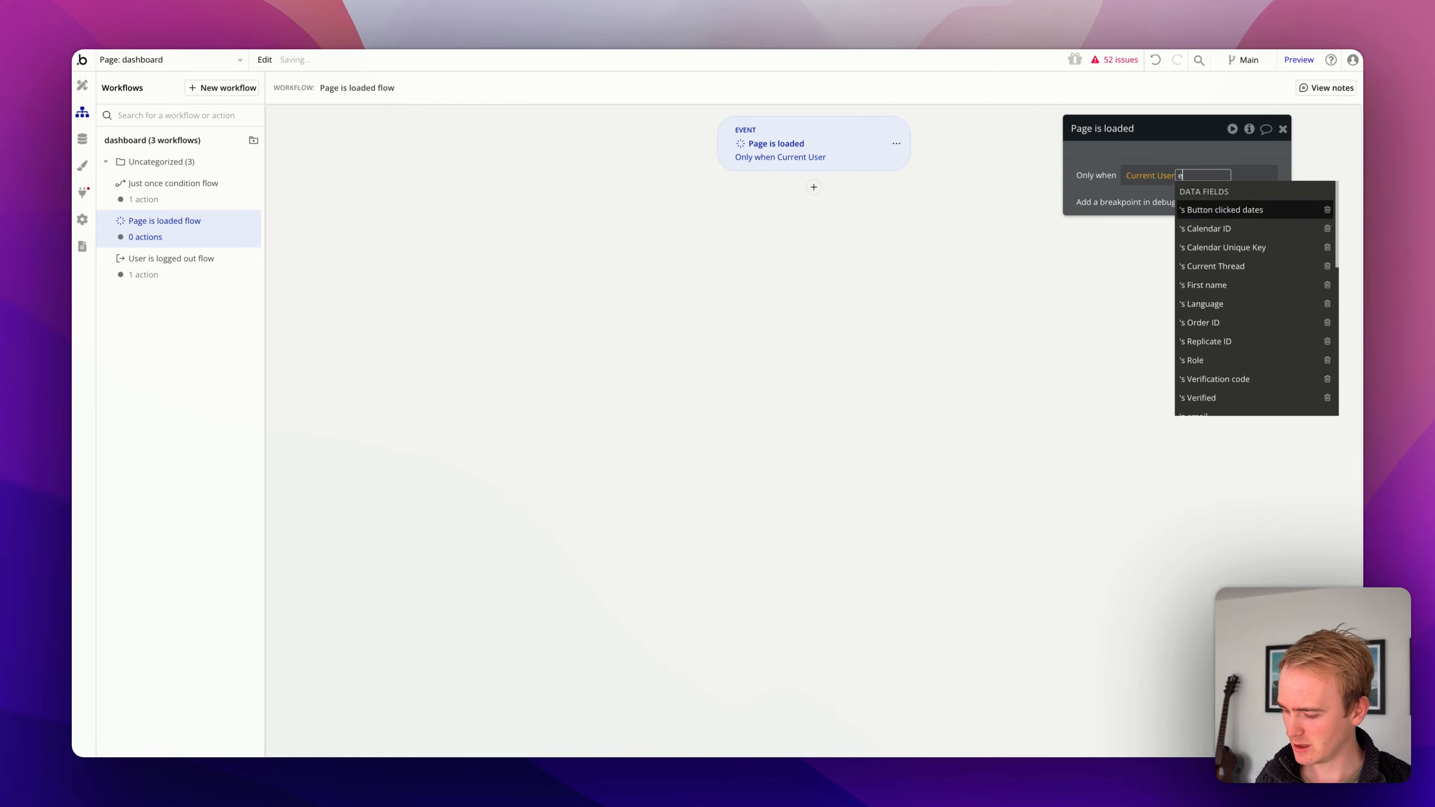
type("em")
left_click(1217, 230)
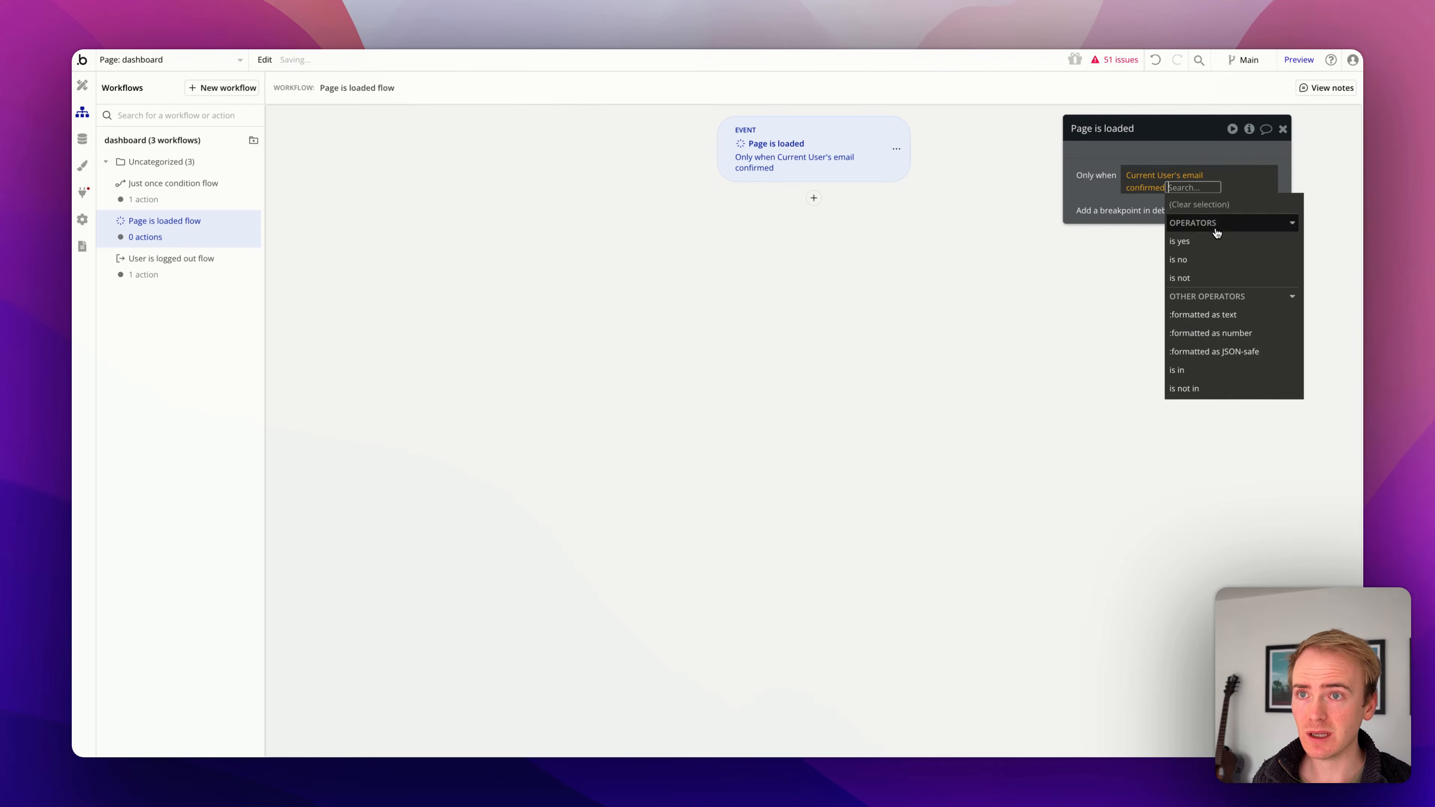
left_click(1193, 261)
Add a Go to page action to the Page is loaded workflow with index as the destination
left_click(815, 197)
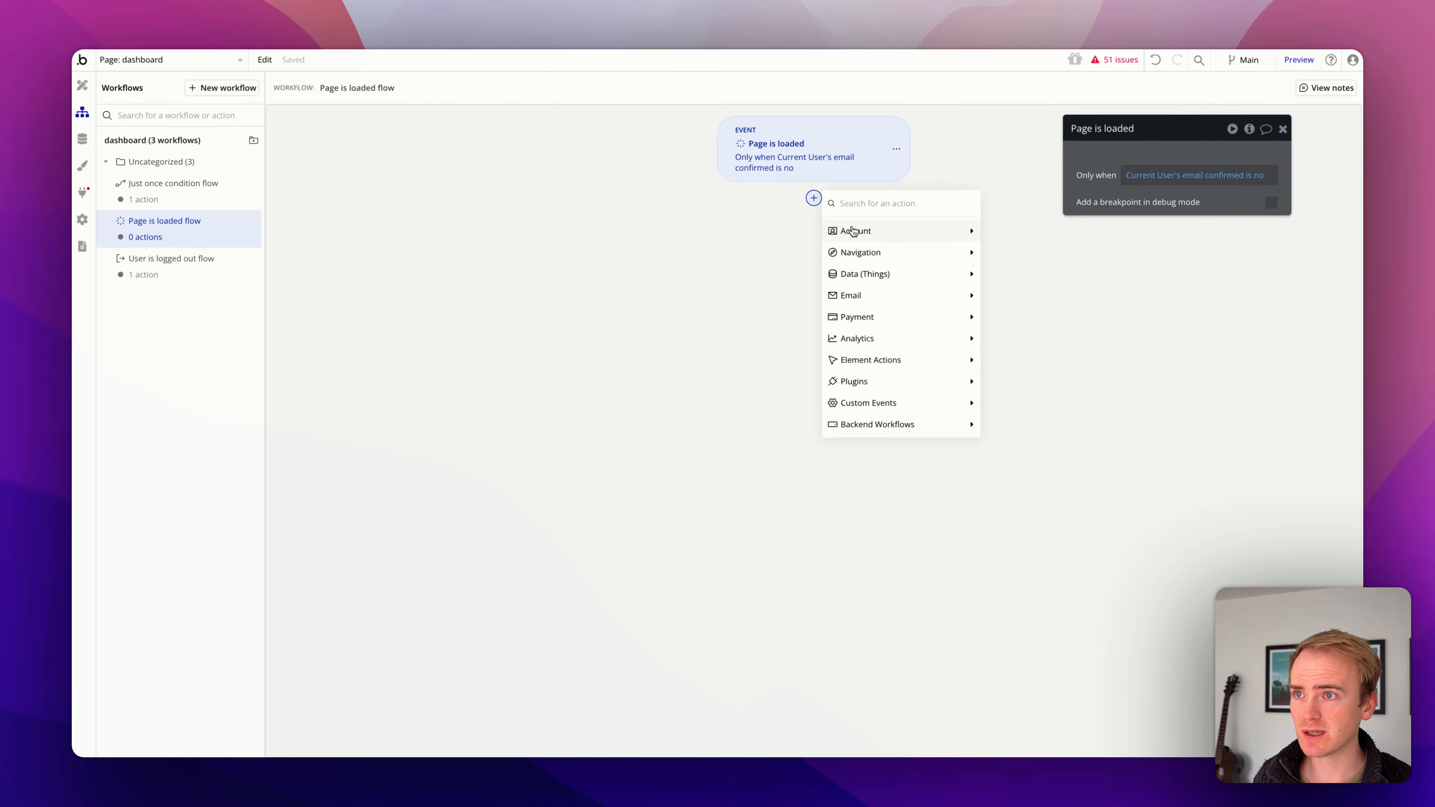
mouse_move(853, 230)
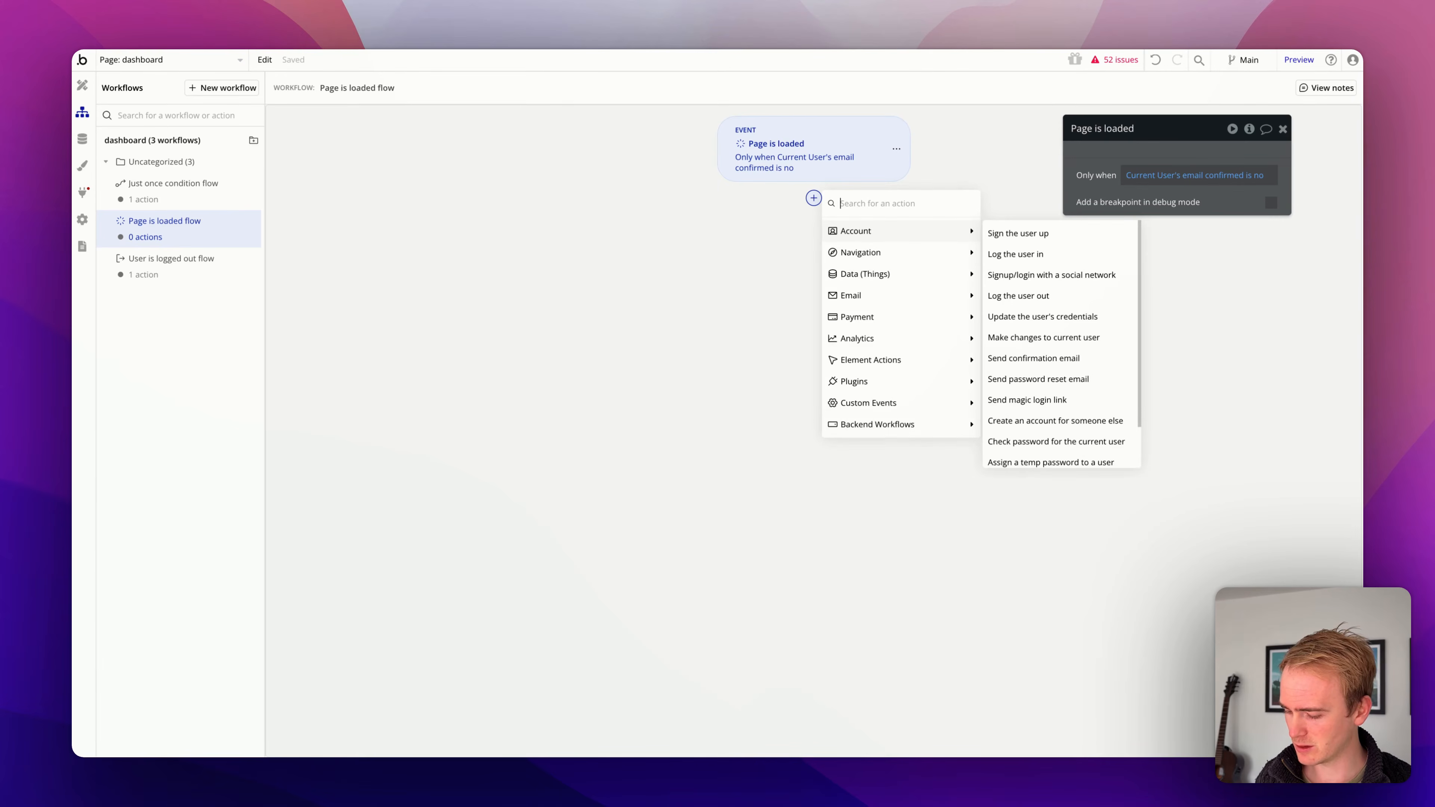
type("go to")
left_click(859, 231)
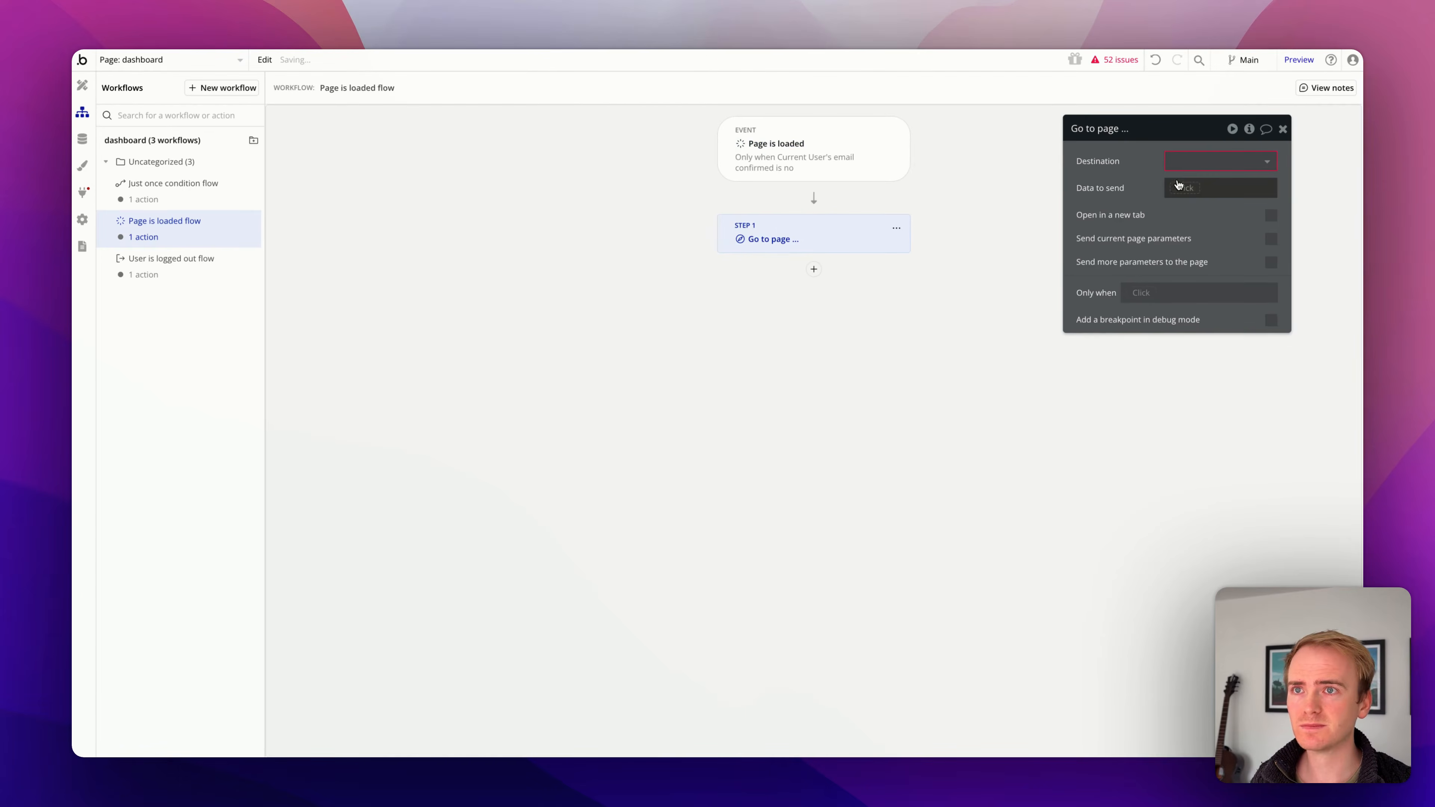
left_click(1203, 161)
left_click(1187, 183)
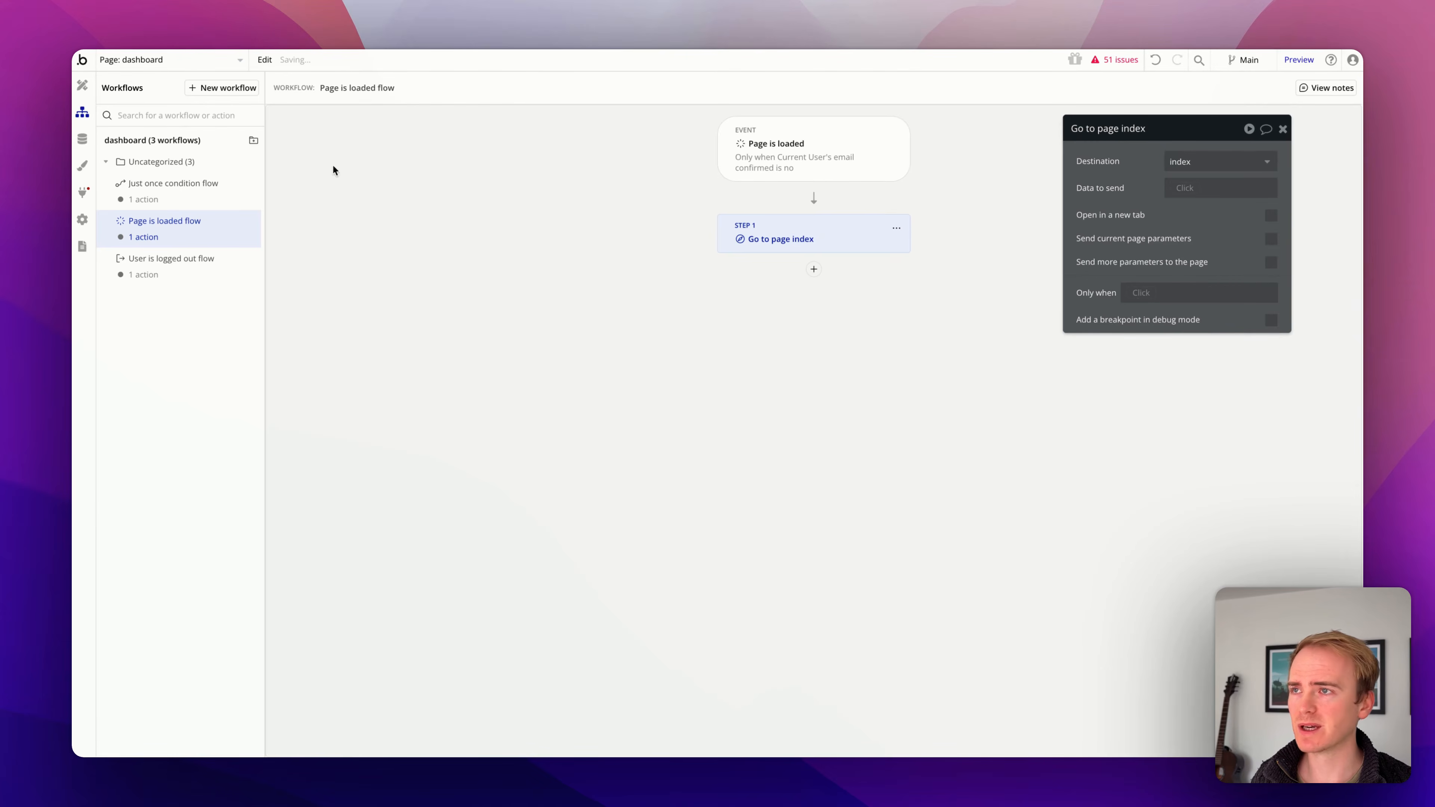
Return to the register page's workflows
left_click(183, 60)
type("reg")
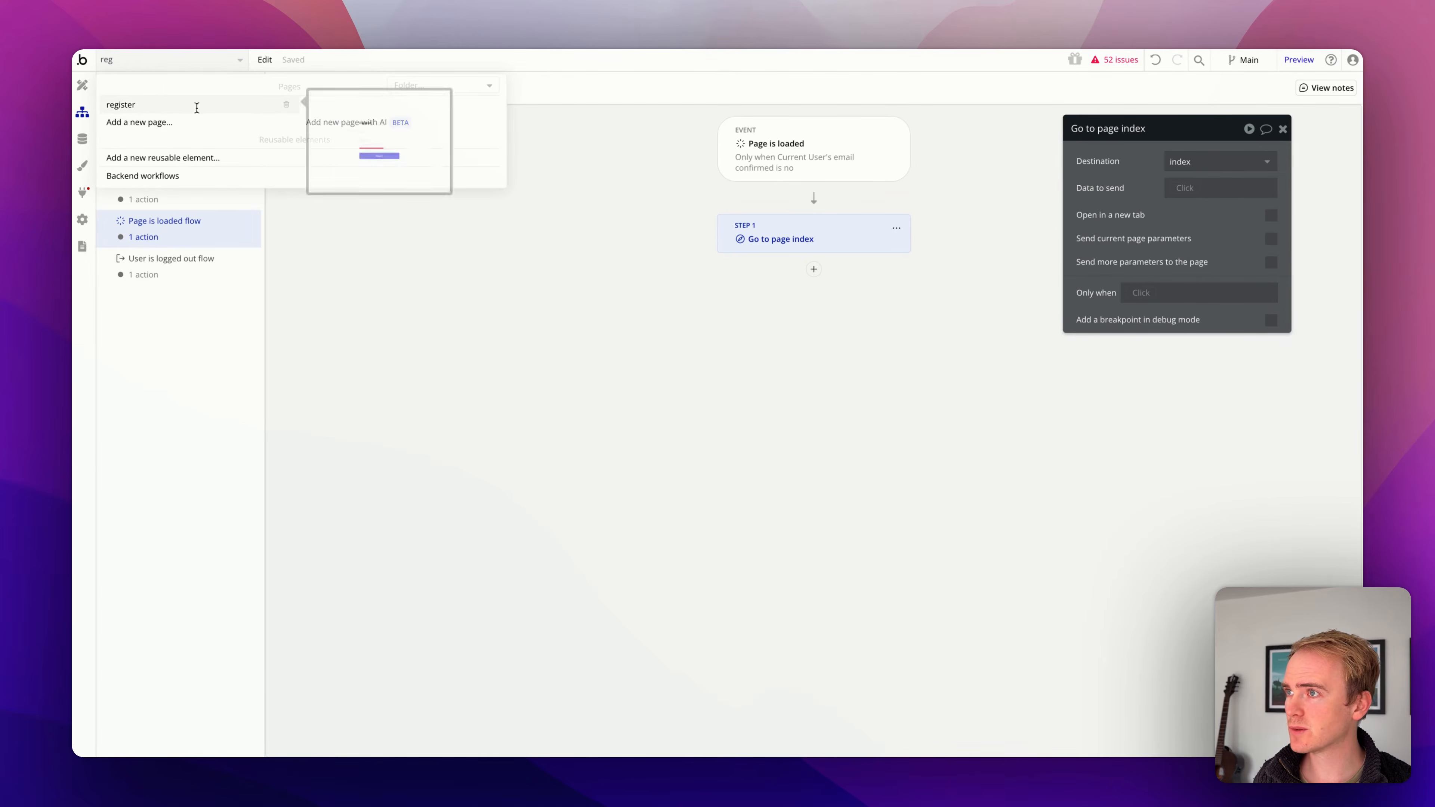
left_click(198, 104)
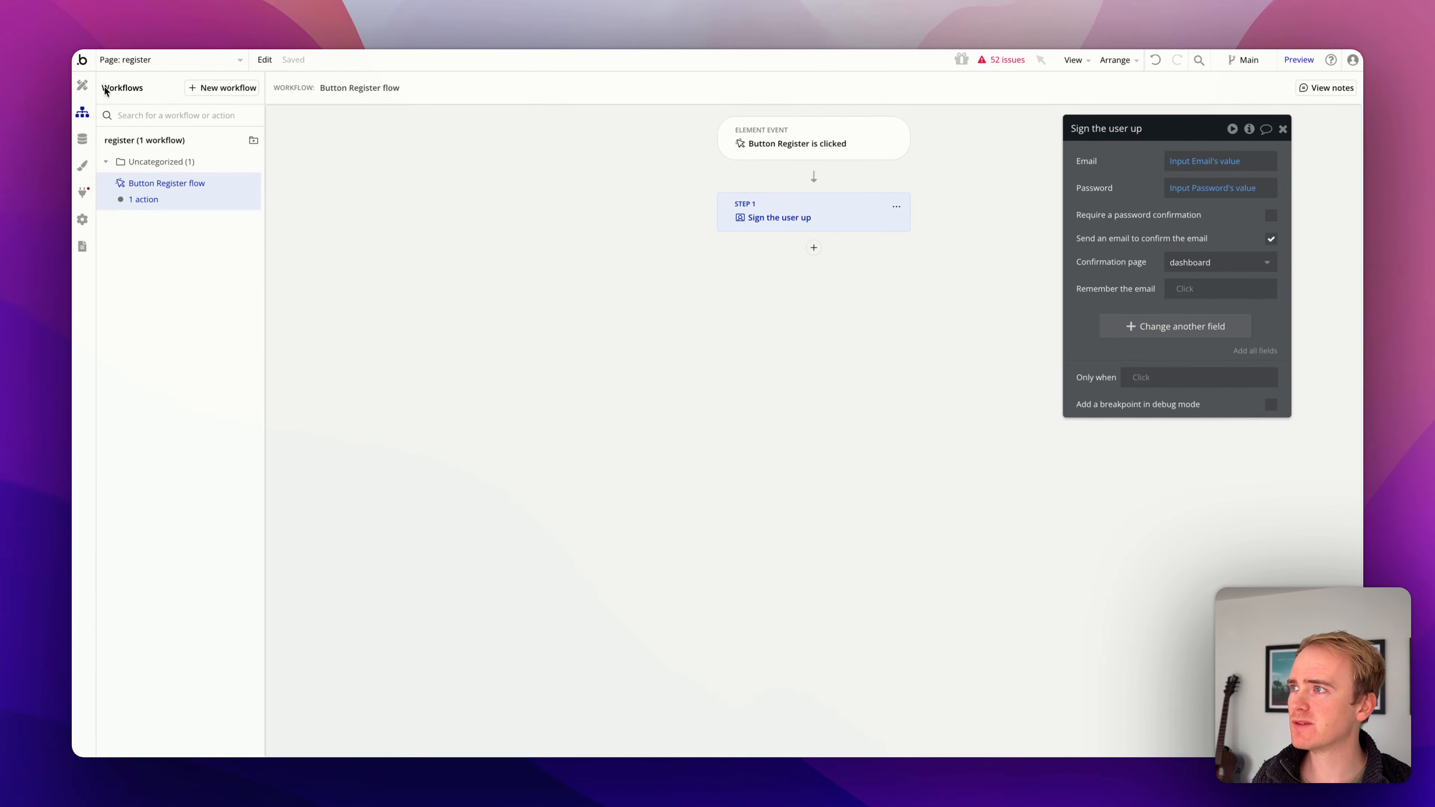
Return to the register page's design and rename the group containing the registration form as Step 1
left_click(83, 85)
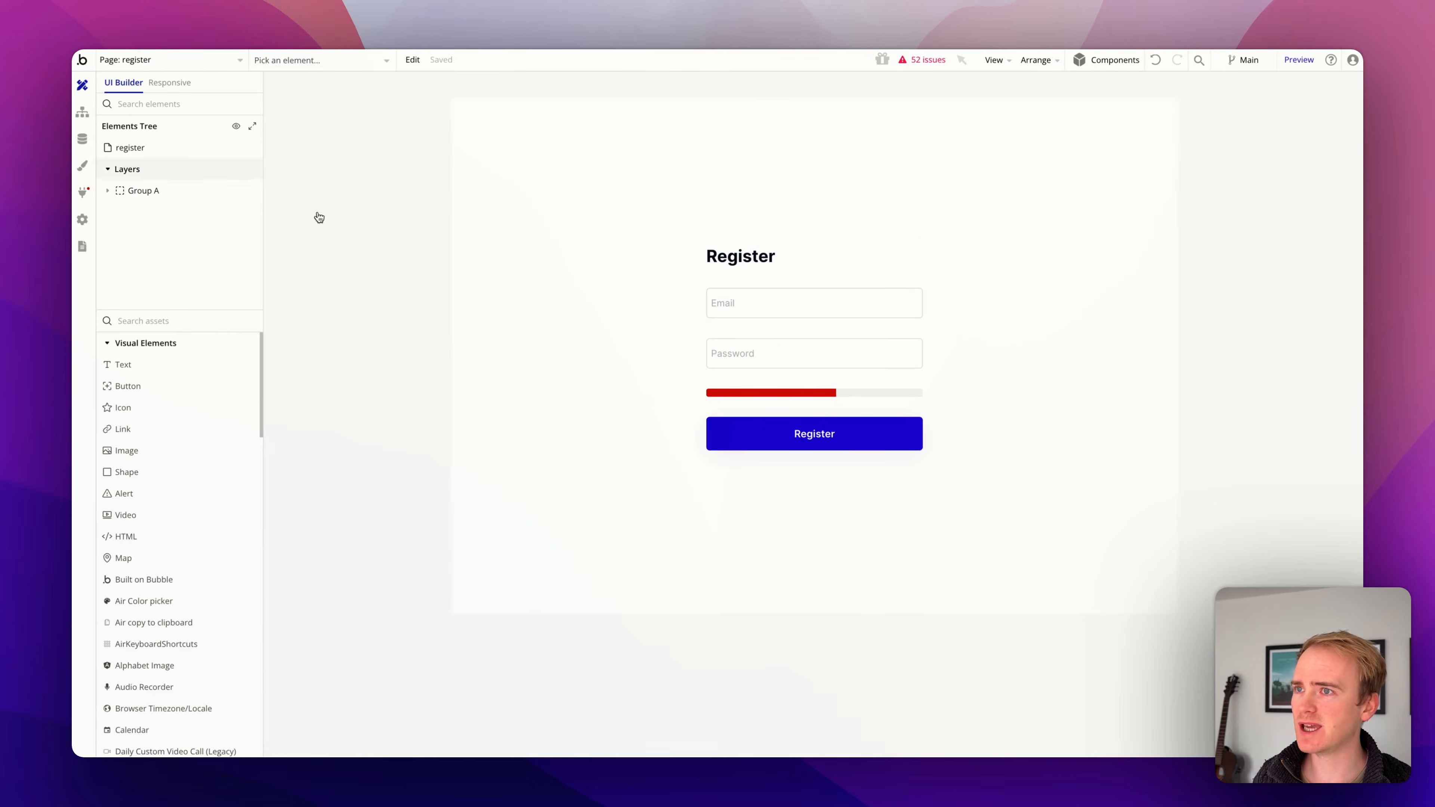
left_click(838, 446)
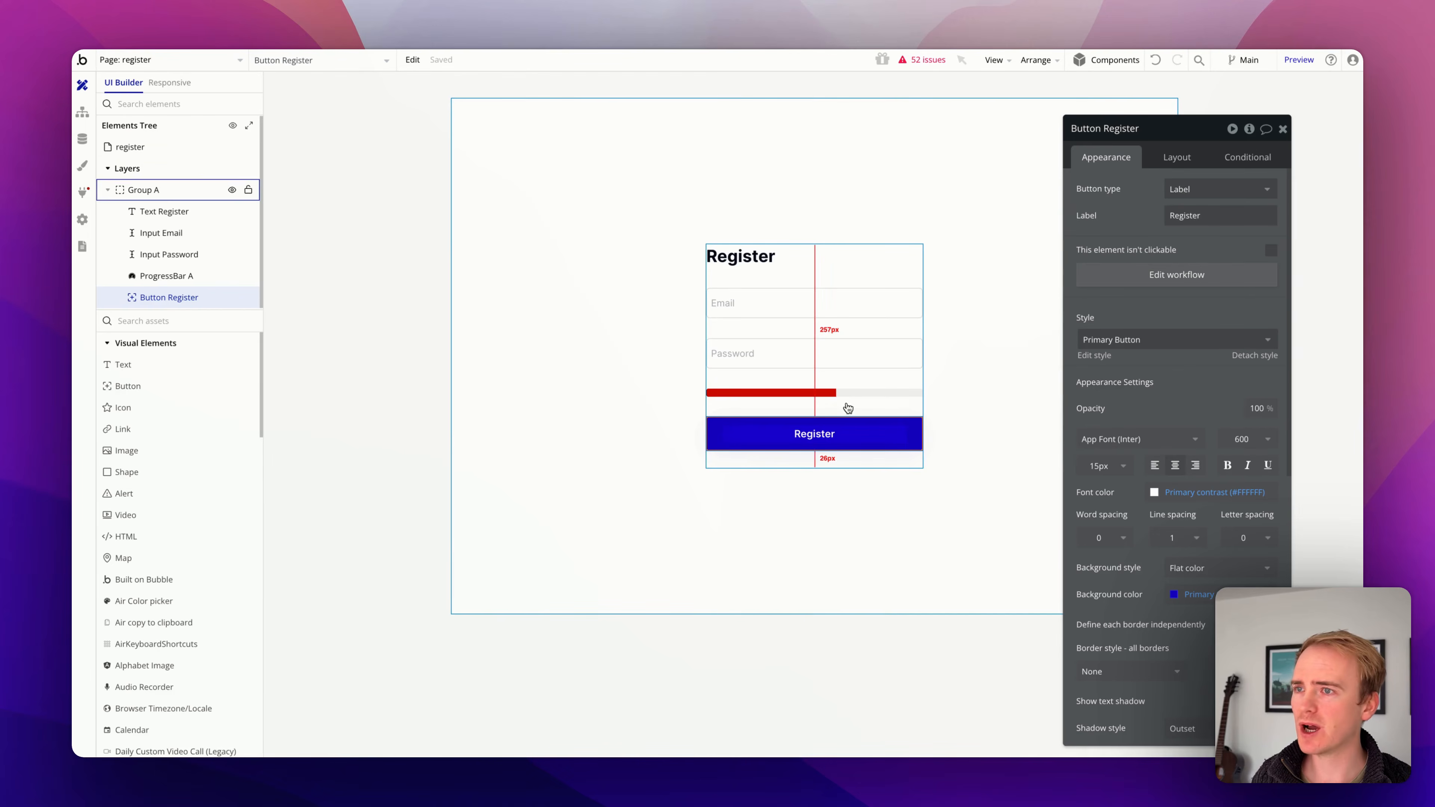
left_click(856, 392, "shift")
left_click(841, 370, "shift")
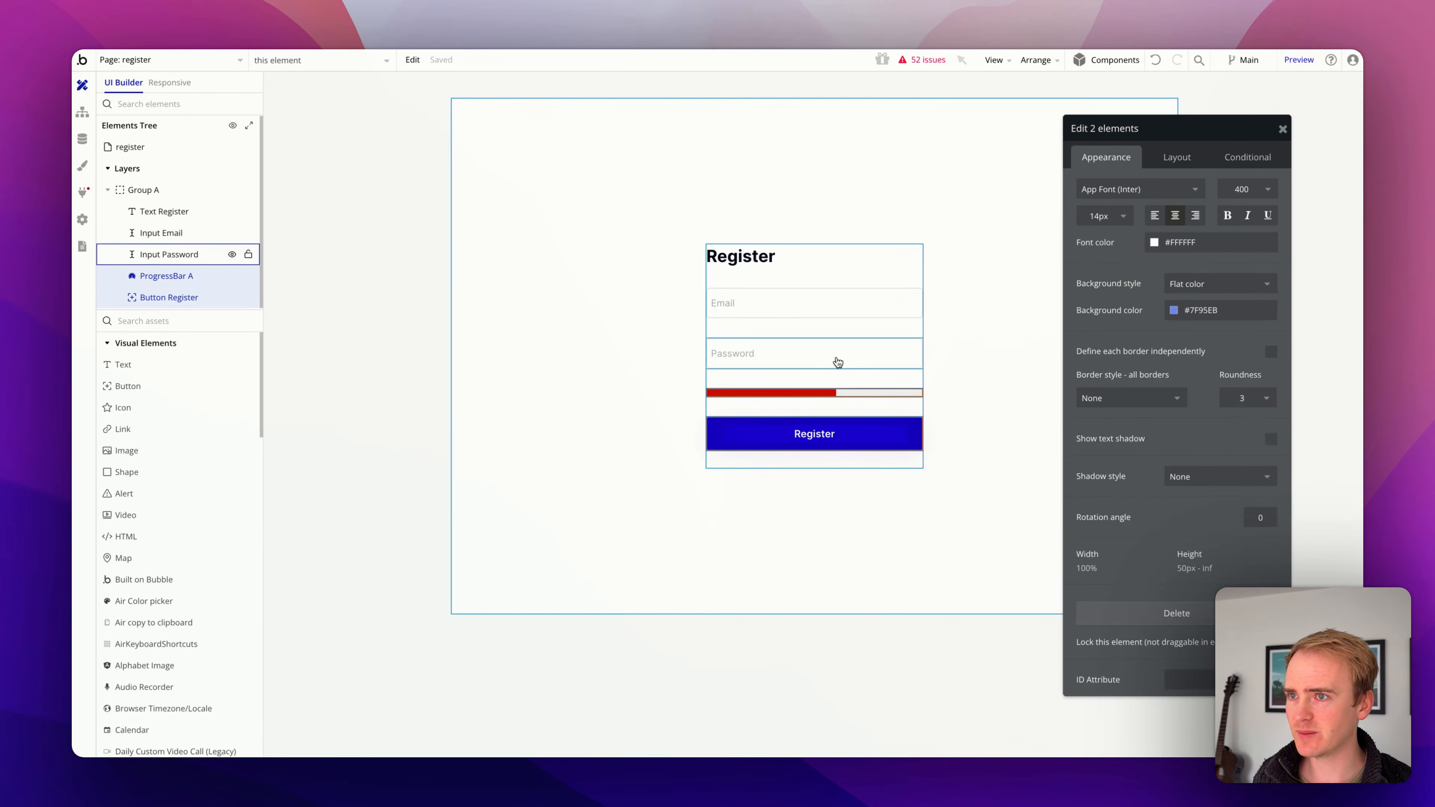
left_click(811, 305, "shift")
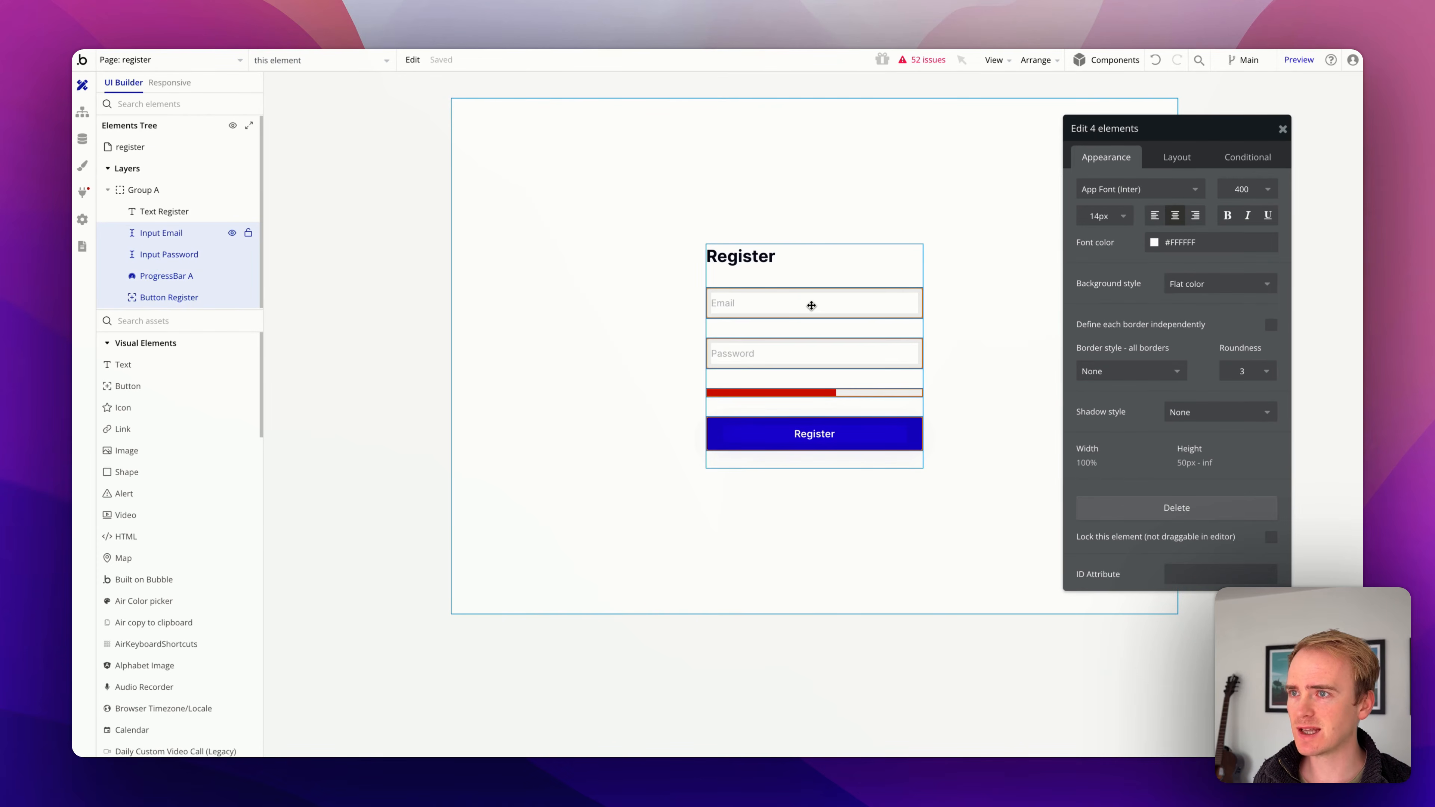
left_click(776, 278)
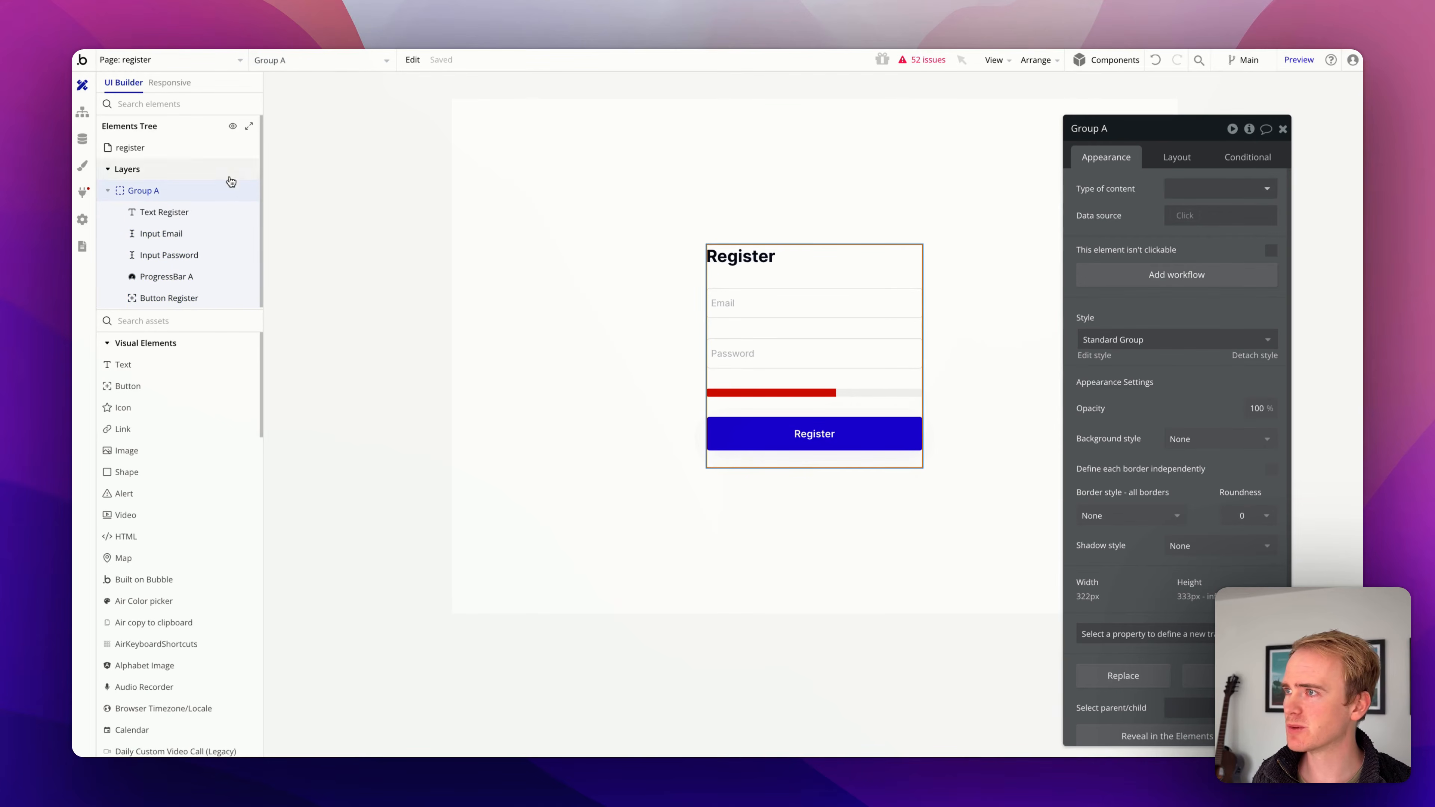
left_click(1103, 129)
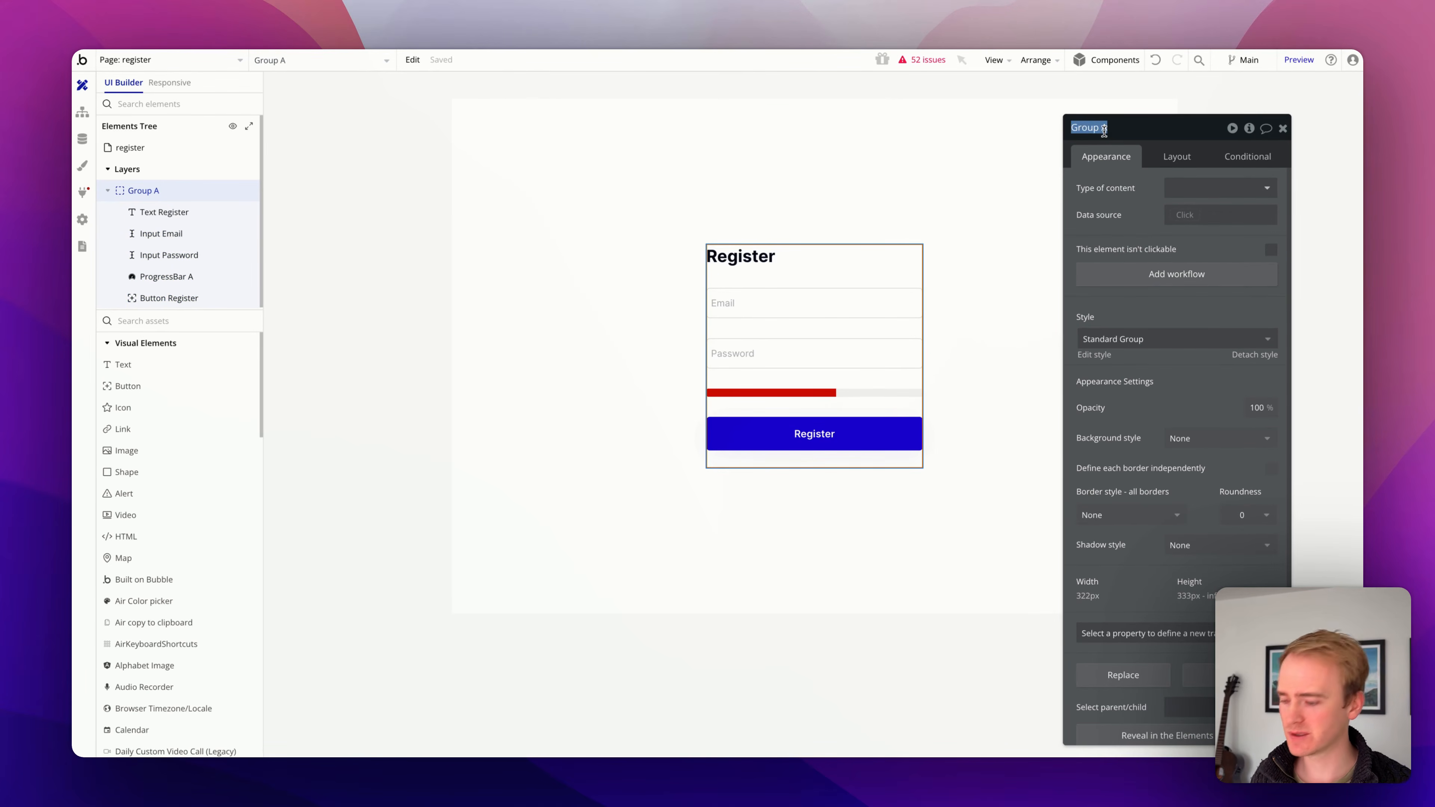
type("Step 1")
key("Return")
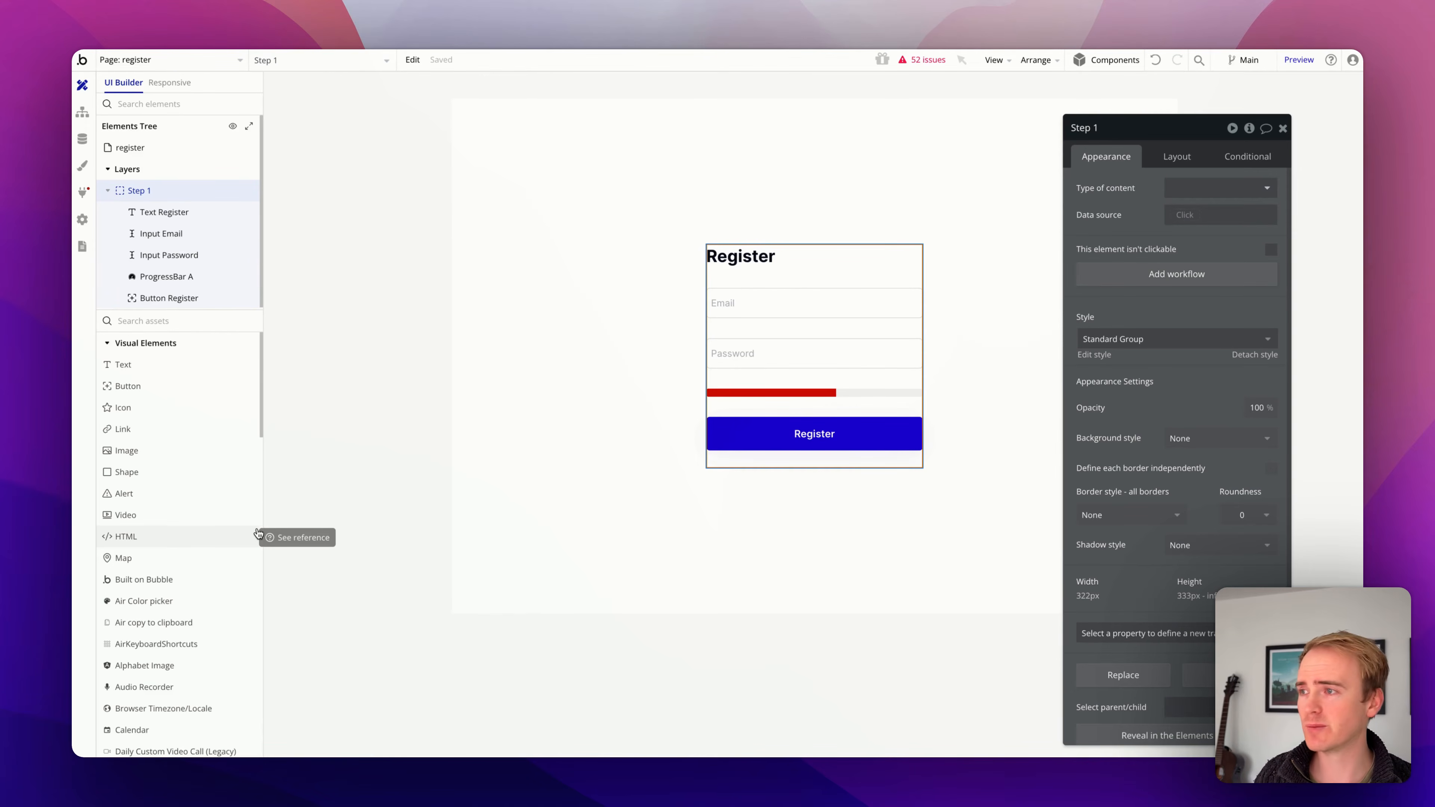
Add a new group directly on the register page and align it to the center of its parent
left_click(175, 320)
type("g")
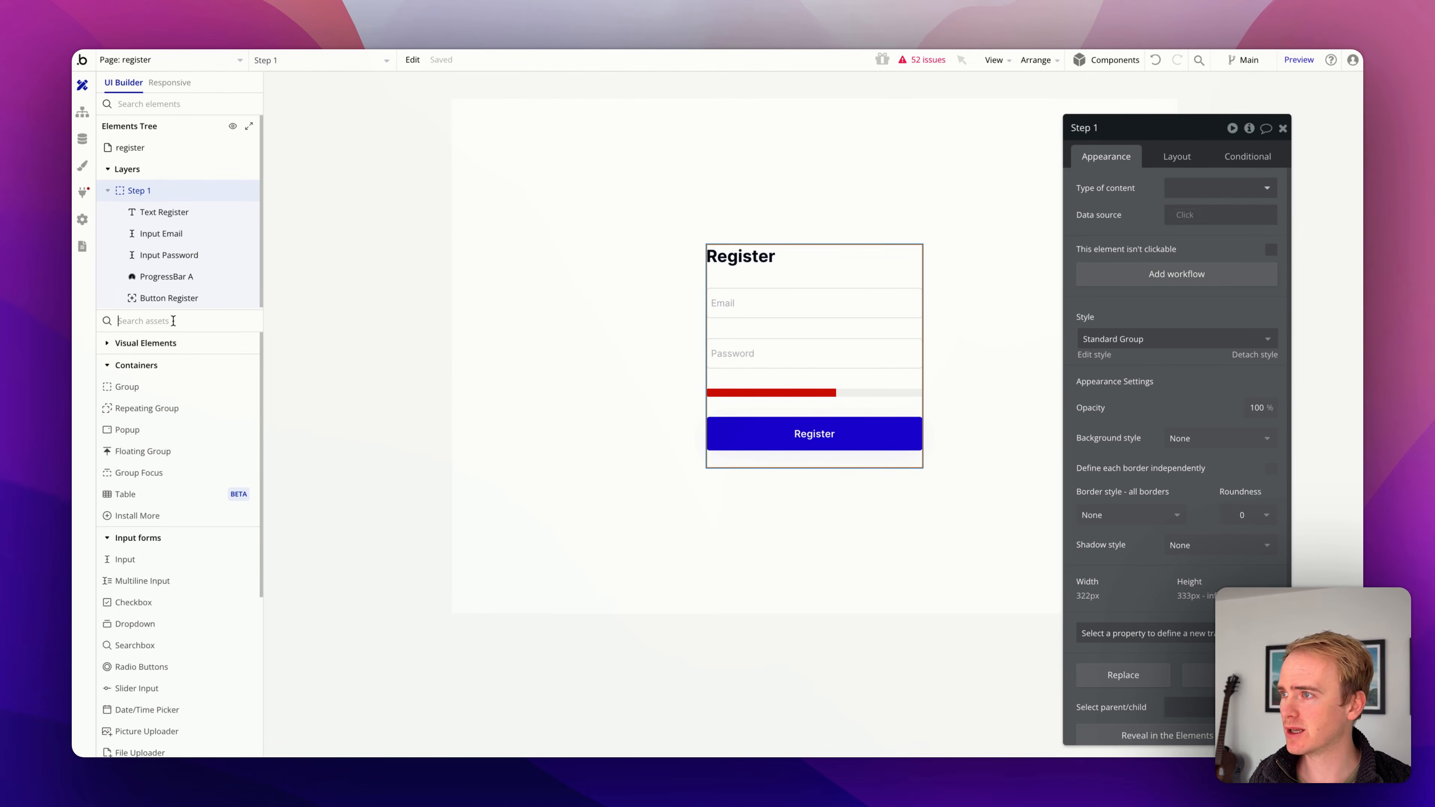
type("roup")
left_click_drag(167, 362, 604, 263)
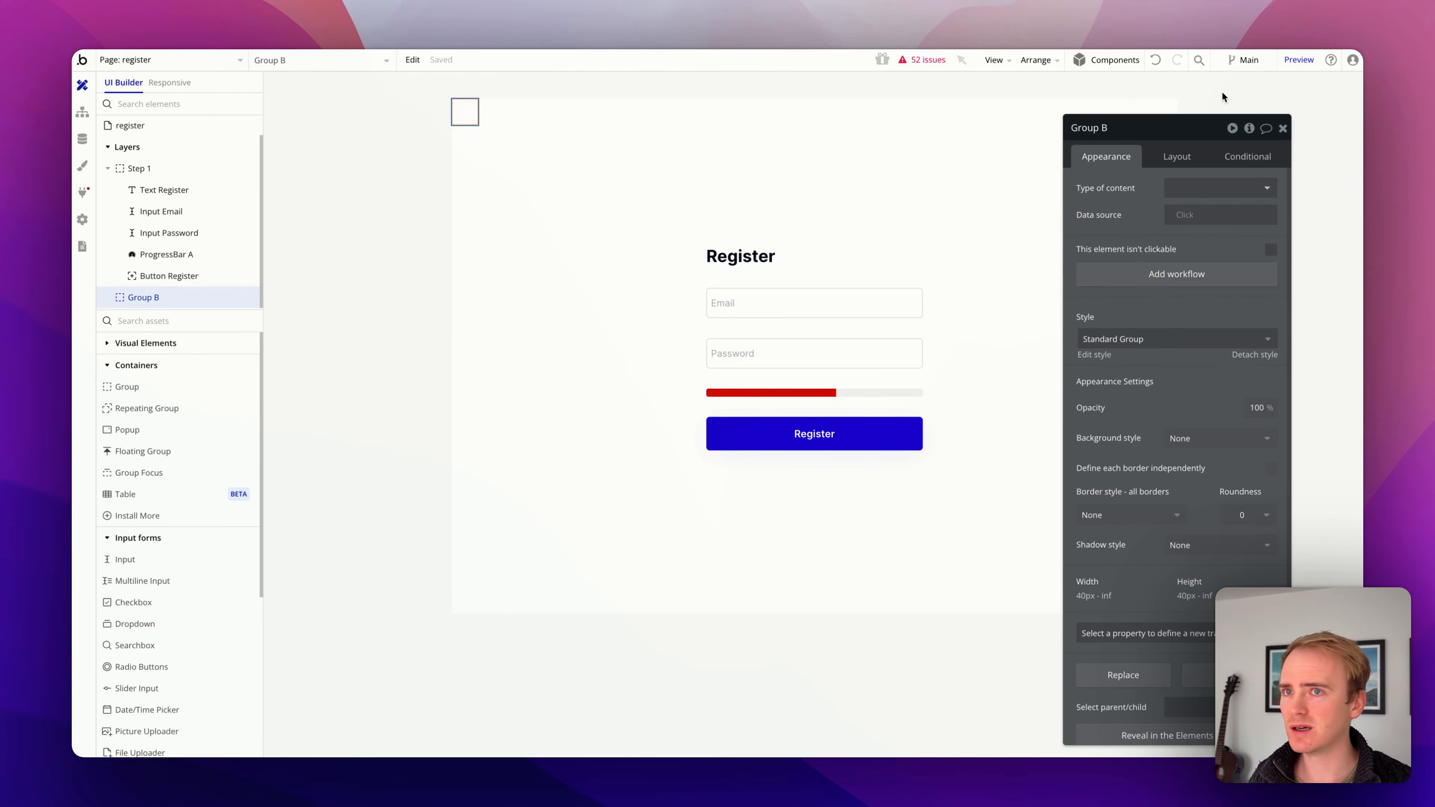
left_click(1179, 157)
left_click(1177, 372)
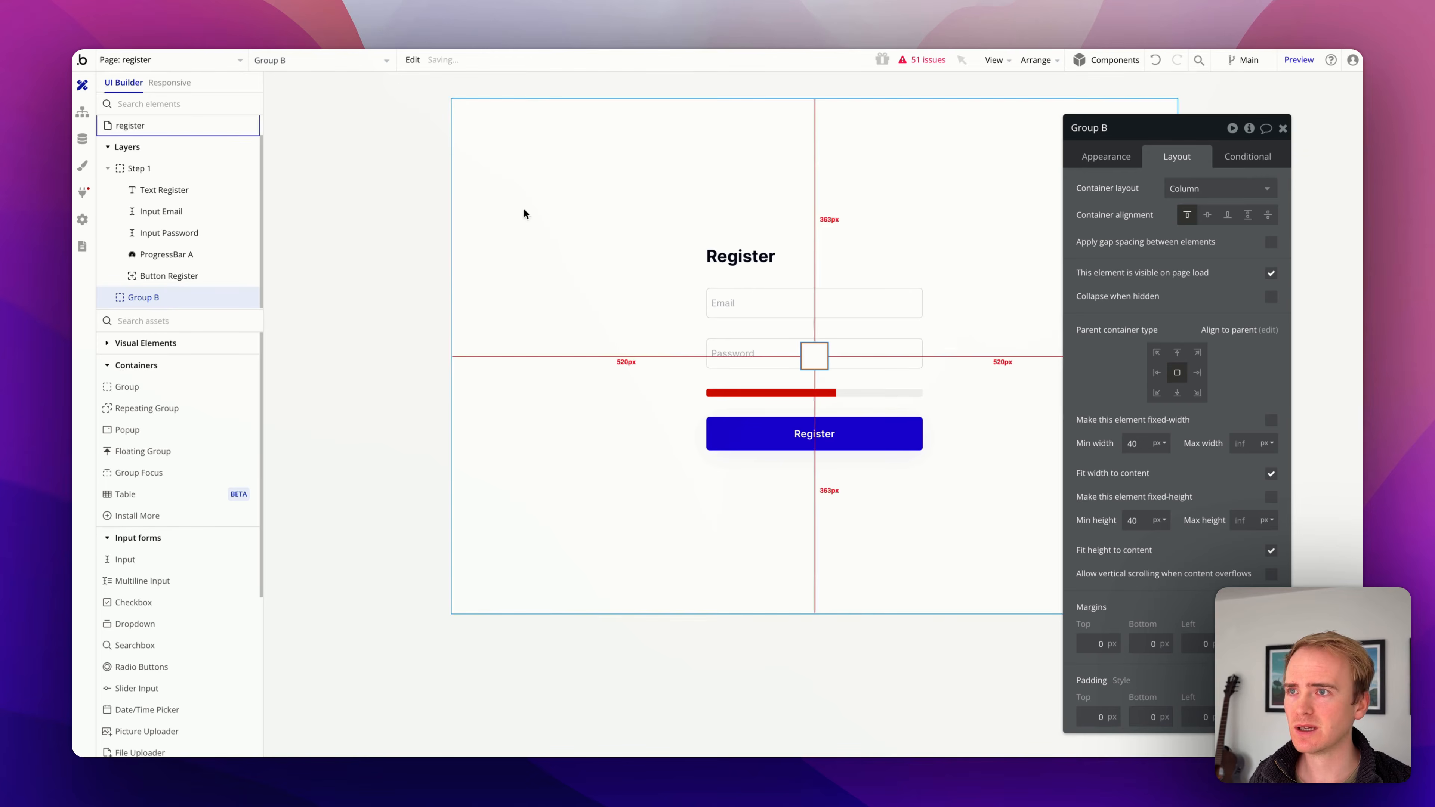
Hide the Step 1 group in the editor and add the text "Check your inbox and confirm your email to continue." inside the new group
left_click(232, 168)
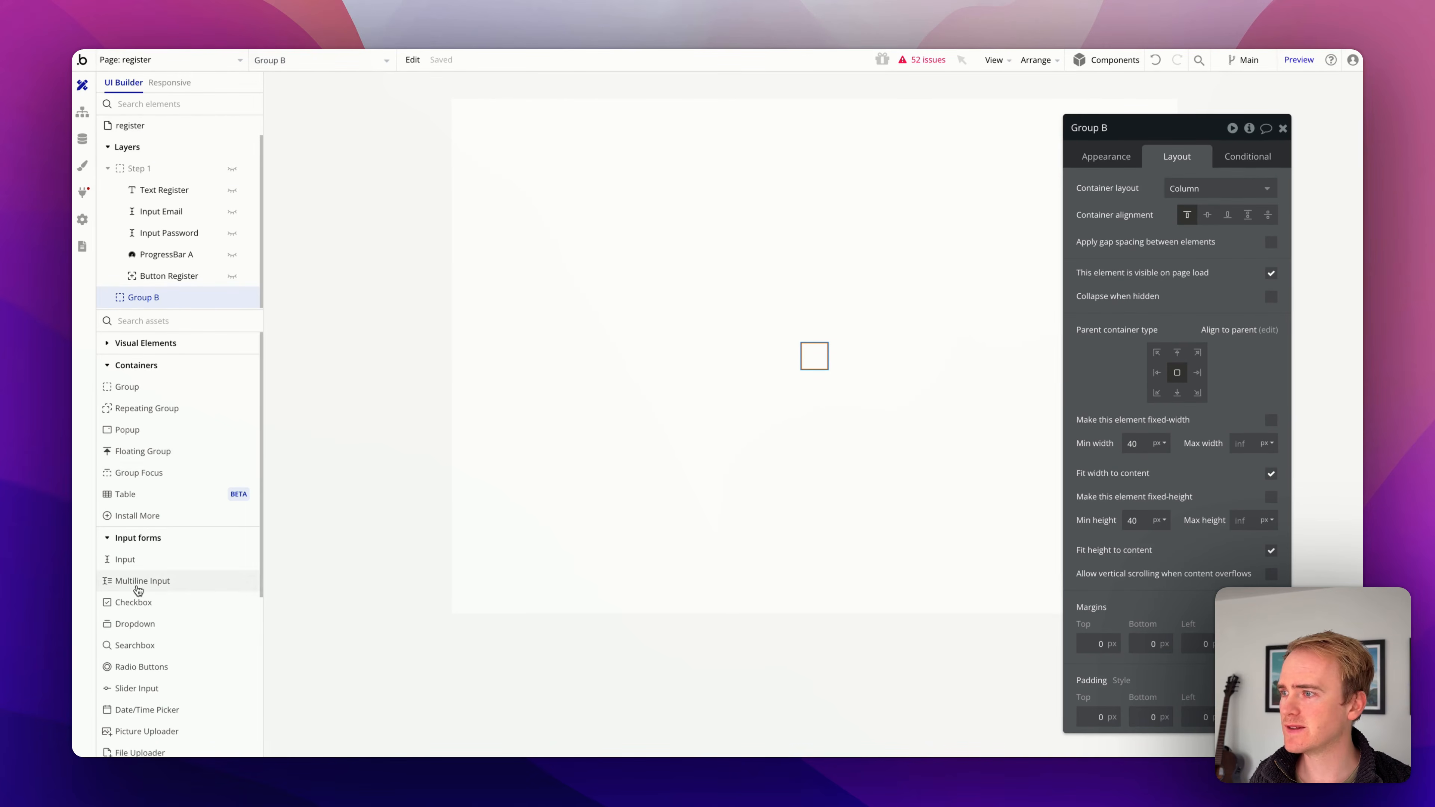
left_click(156, 343)
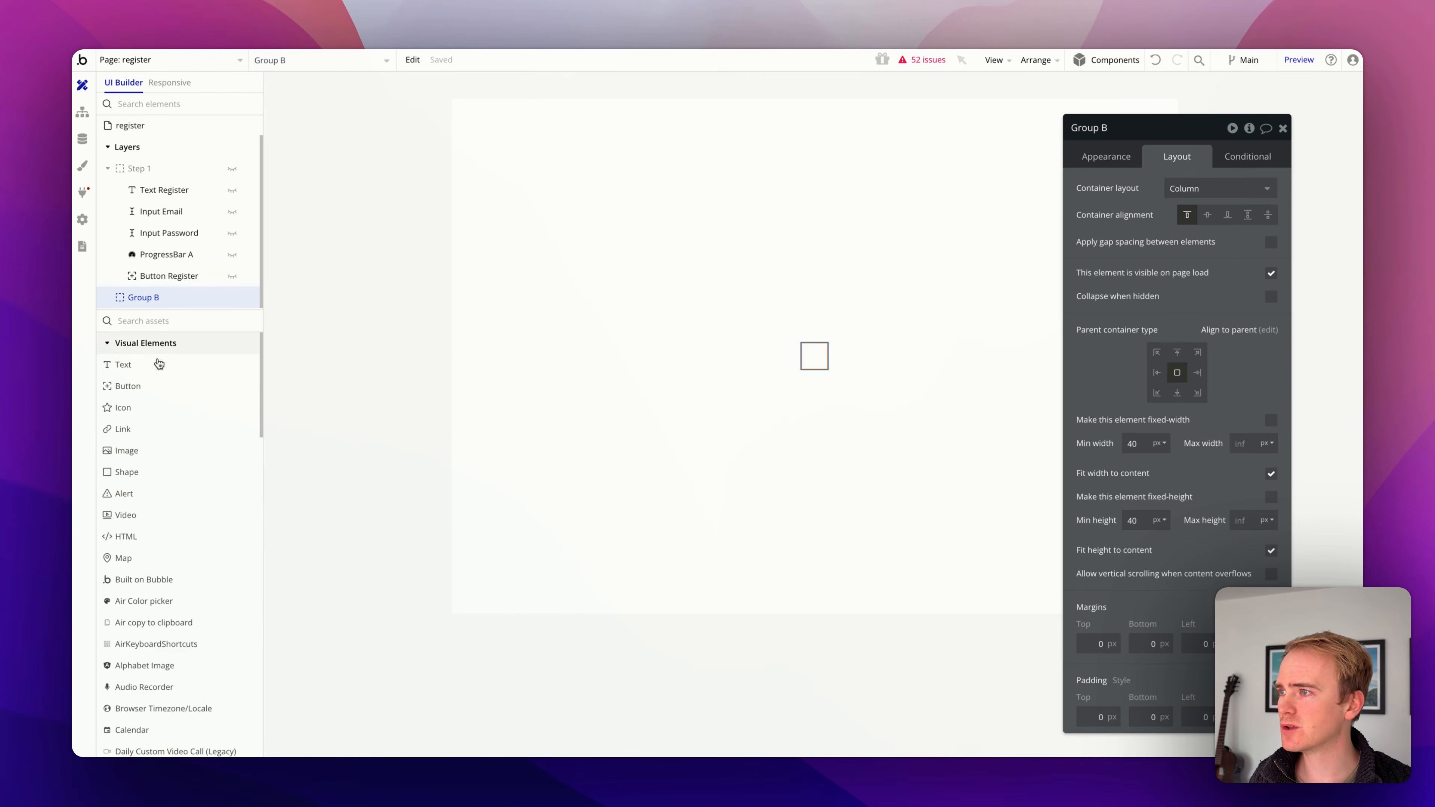
left_click_drag(157, 376, 817, 367)
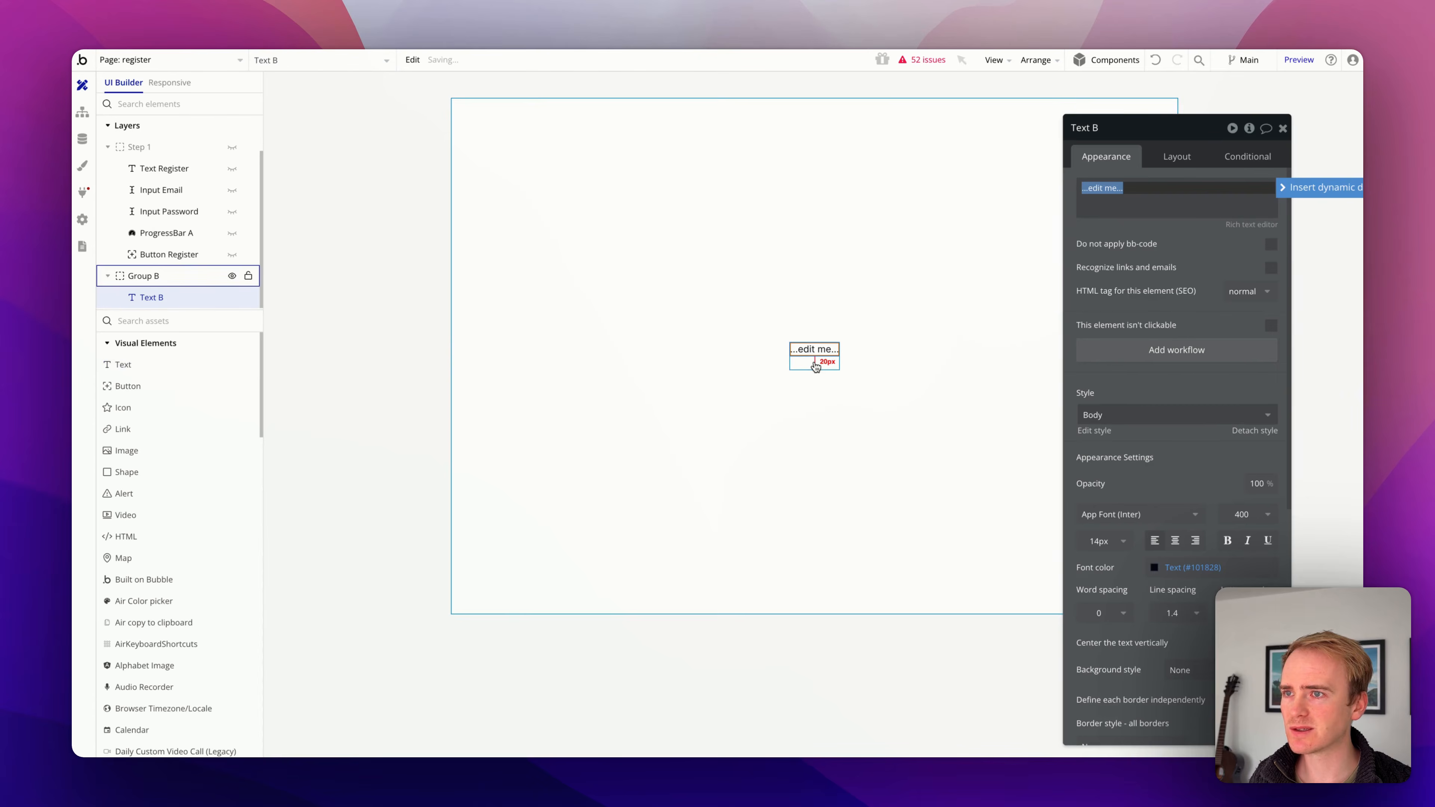
type("Check ")
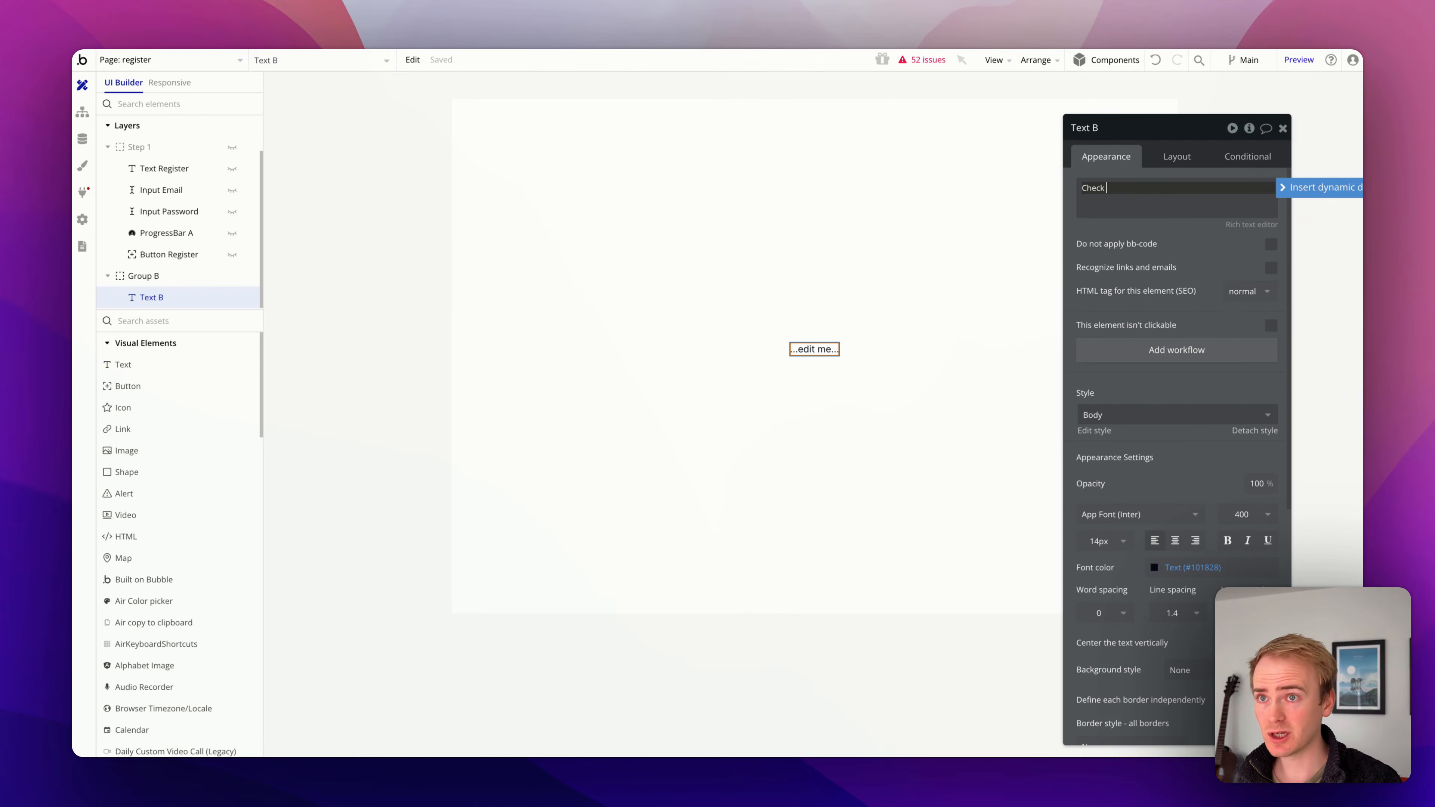
type("your inbox ")
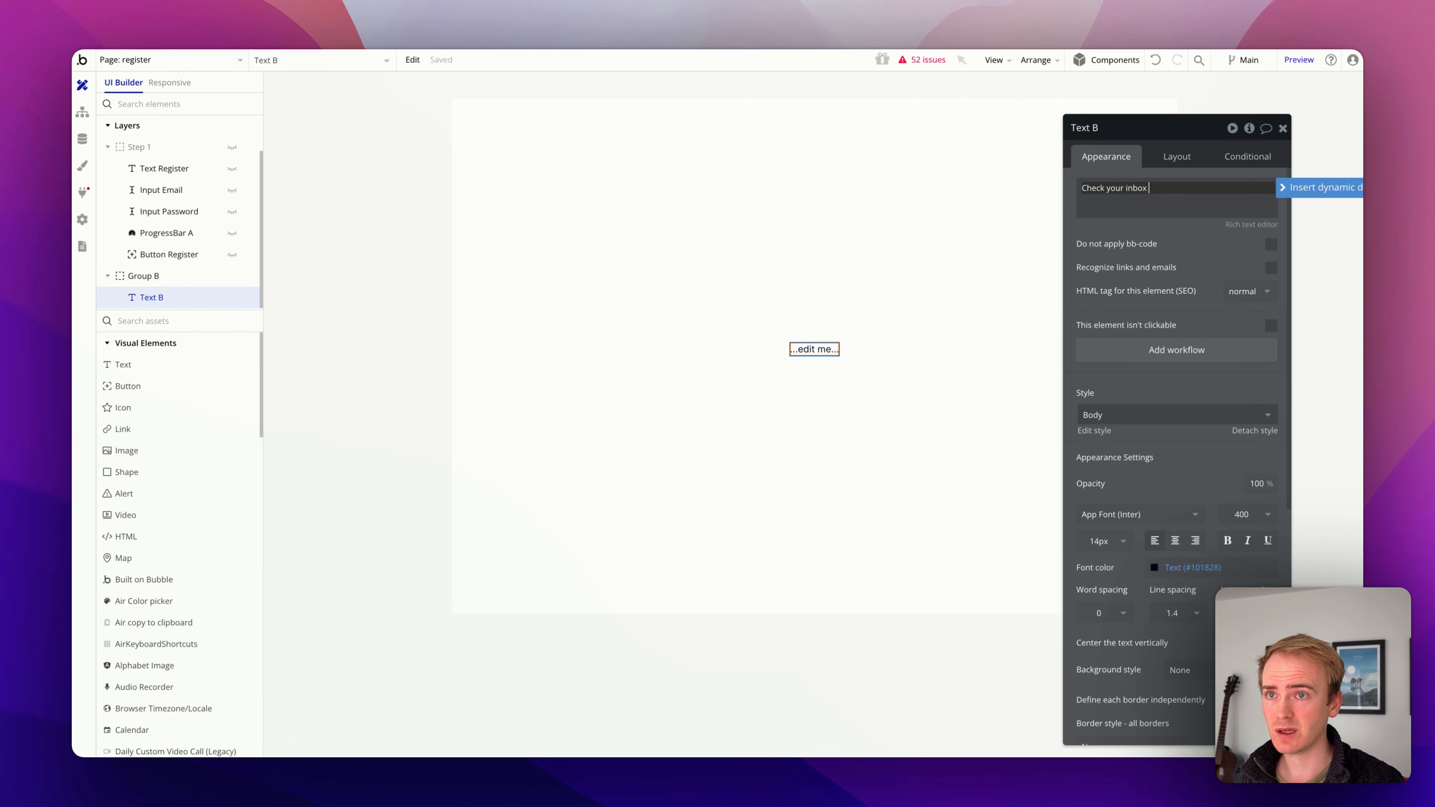
type("and confirm your ema")
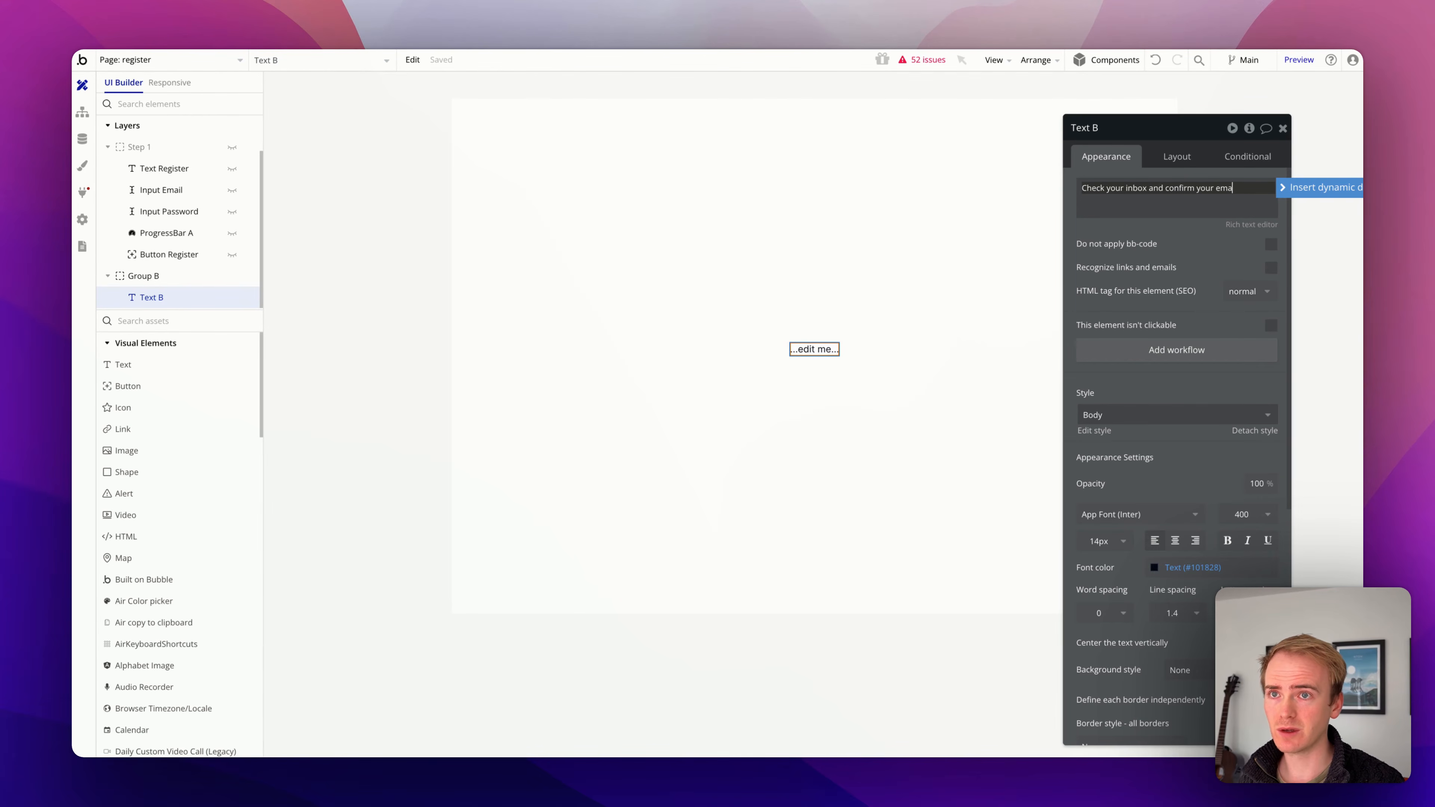
type("il to confi")
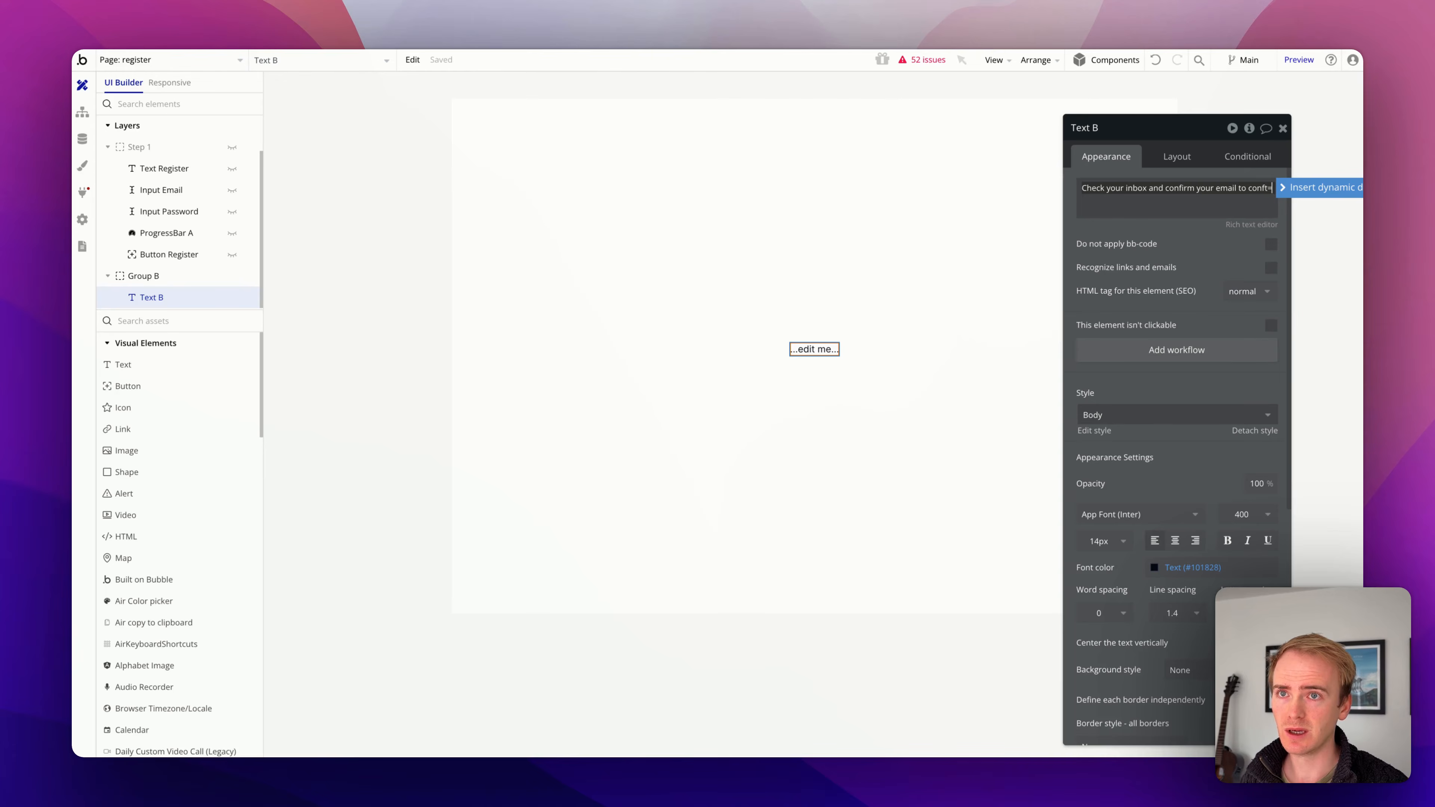
type("nue.")
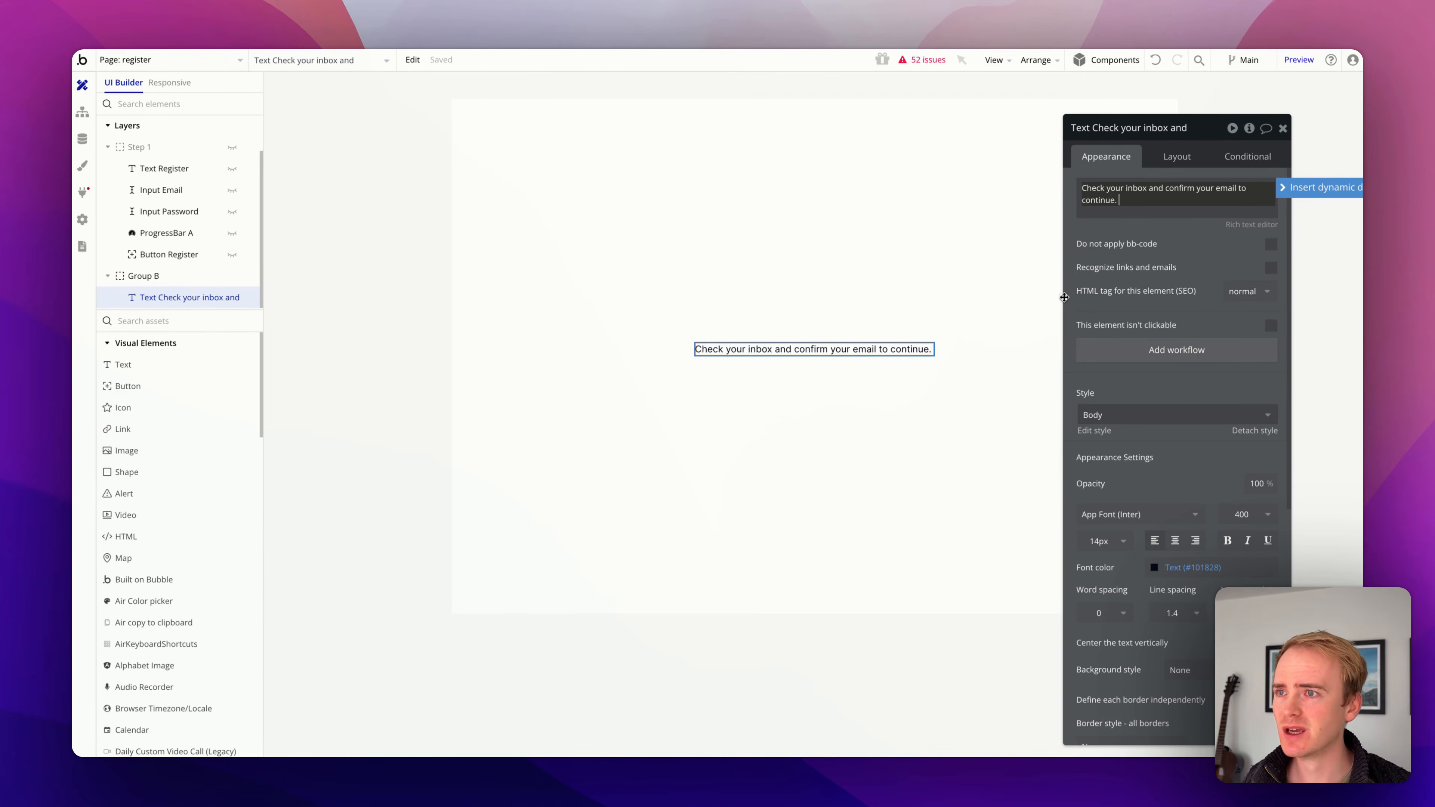
Make the group containing the inbox message fixed-width and set its width to 220 px
left_click(808, 390)
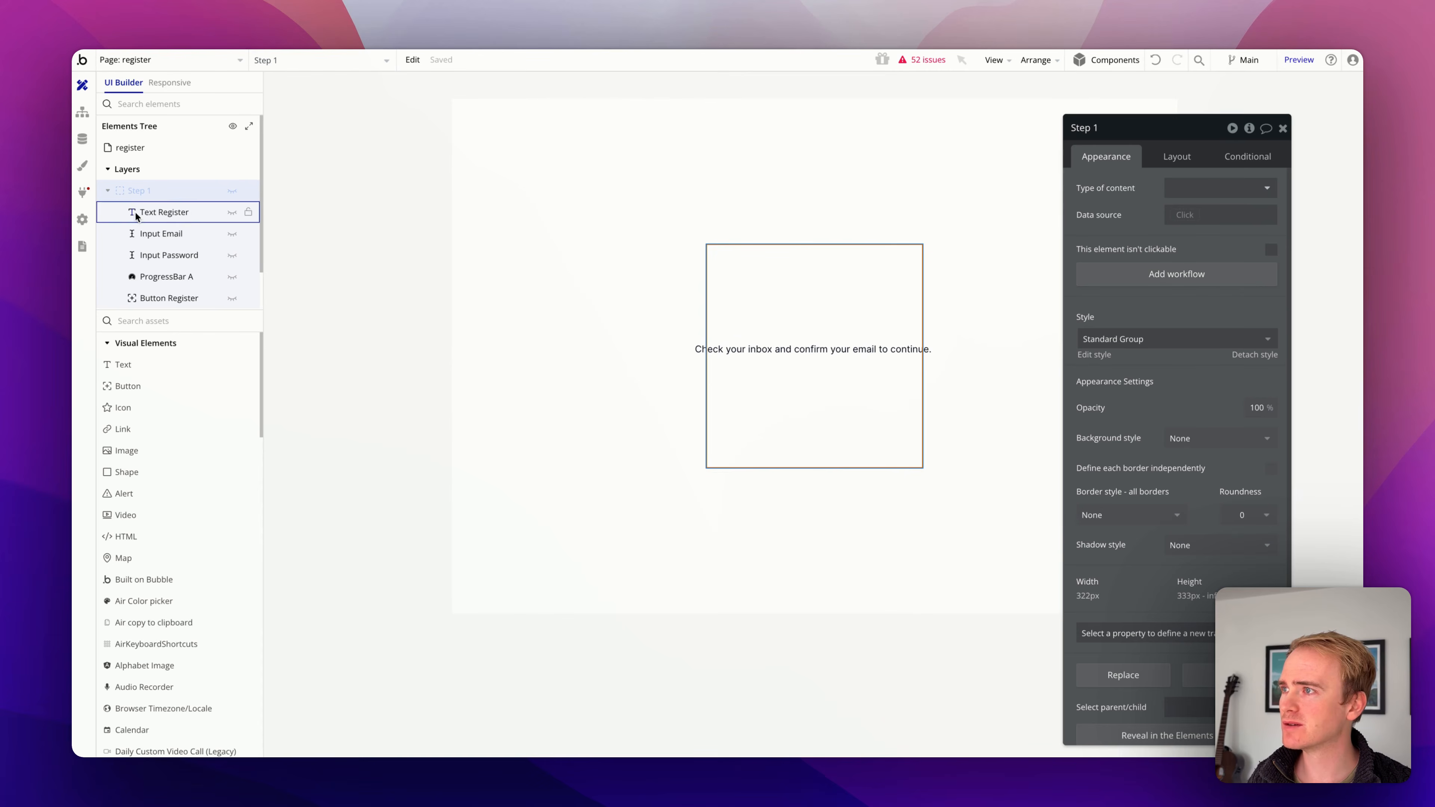
left_click(108, 192)
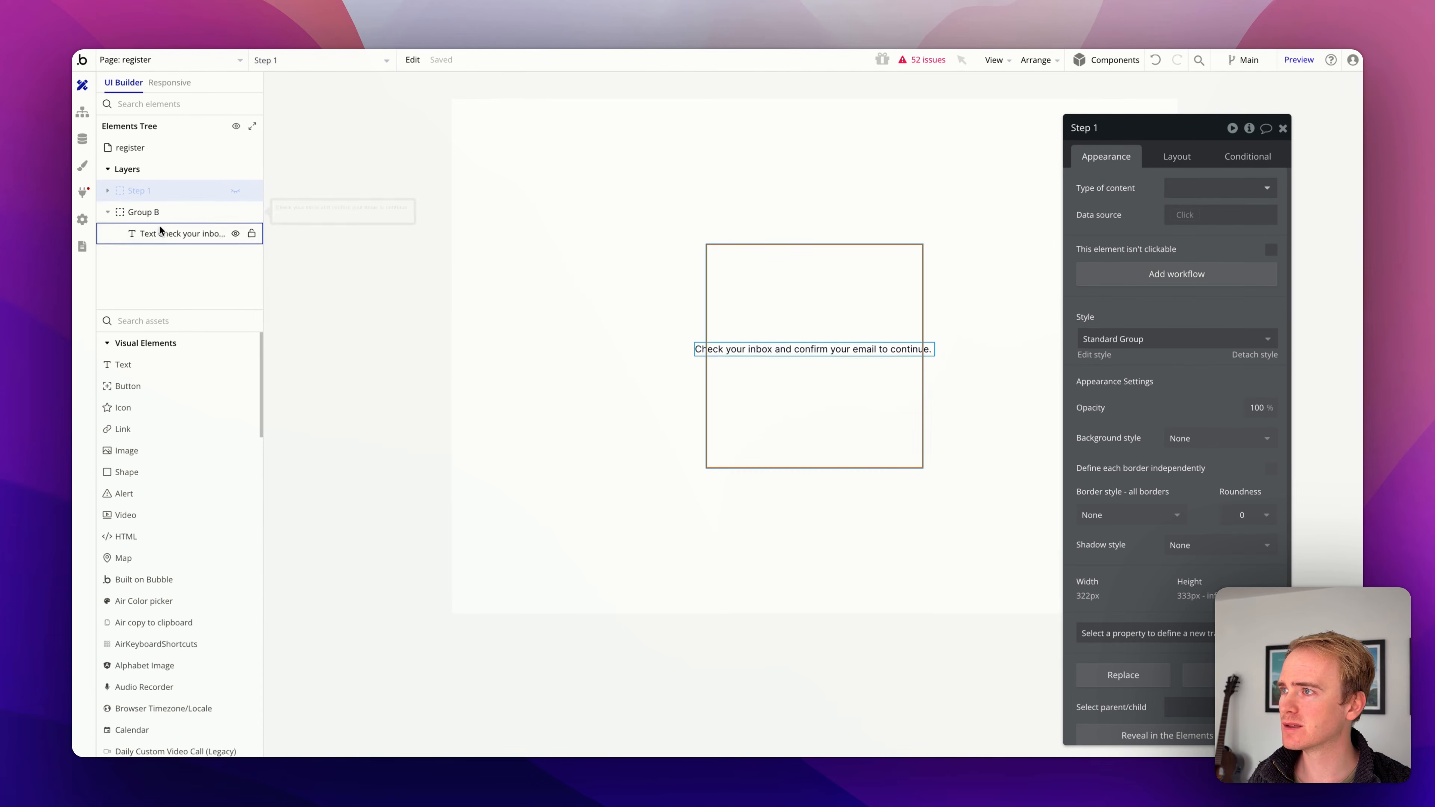
left_click(147, 213)
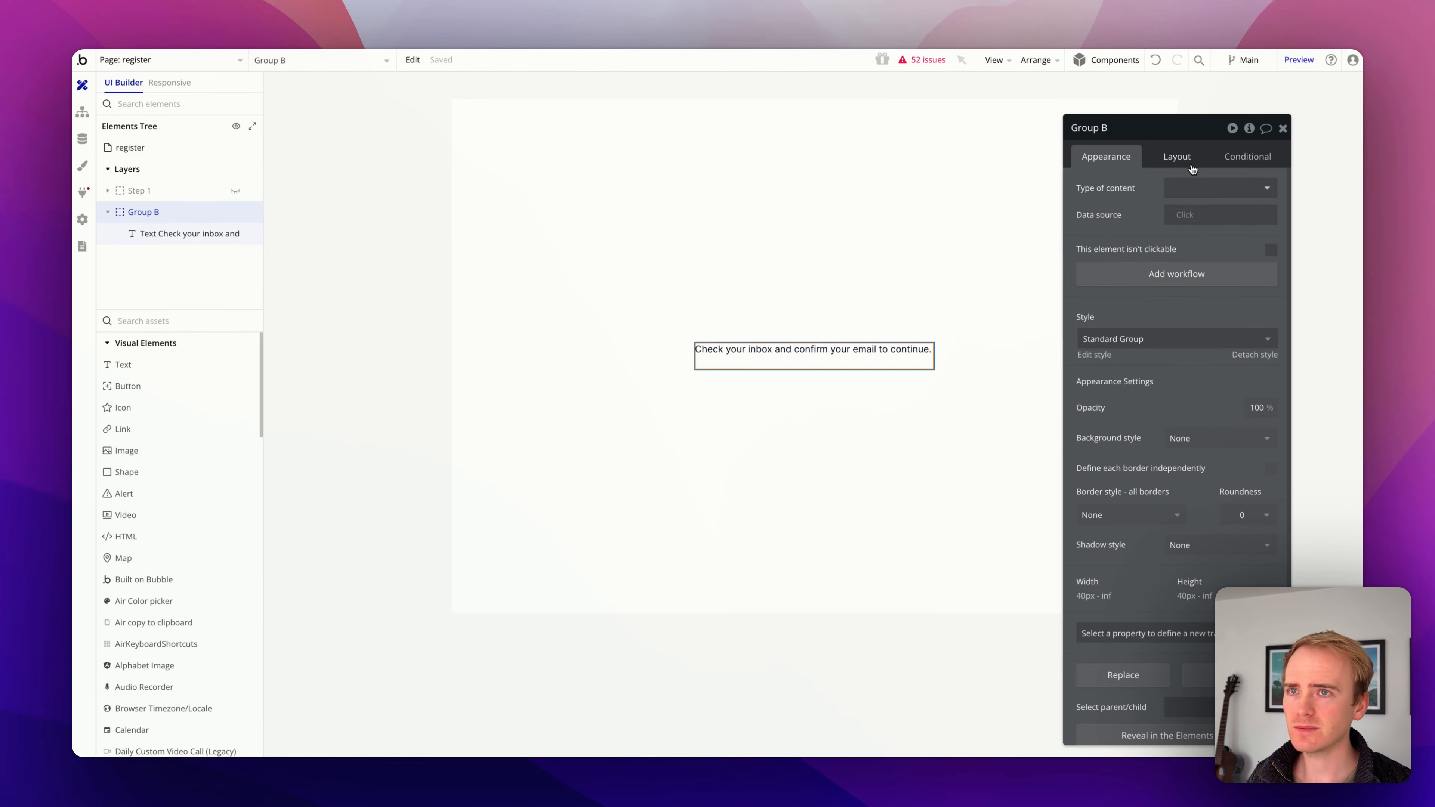
left_click(1176, 156)
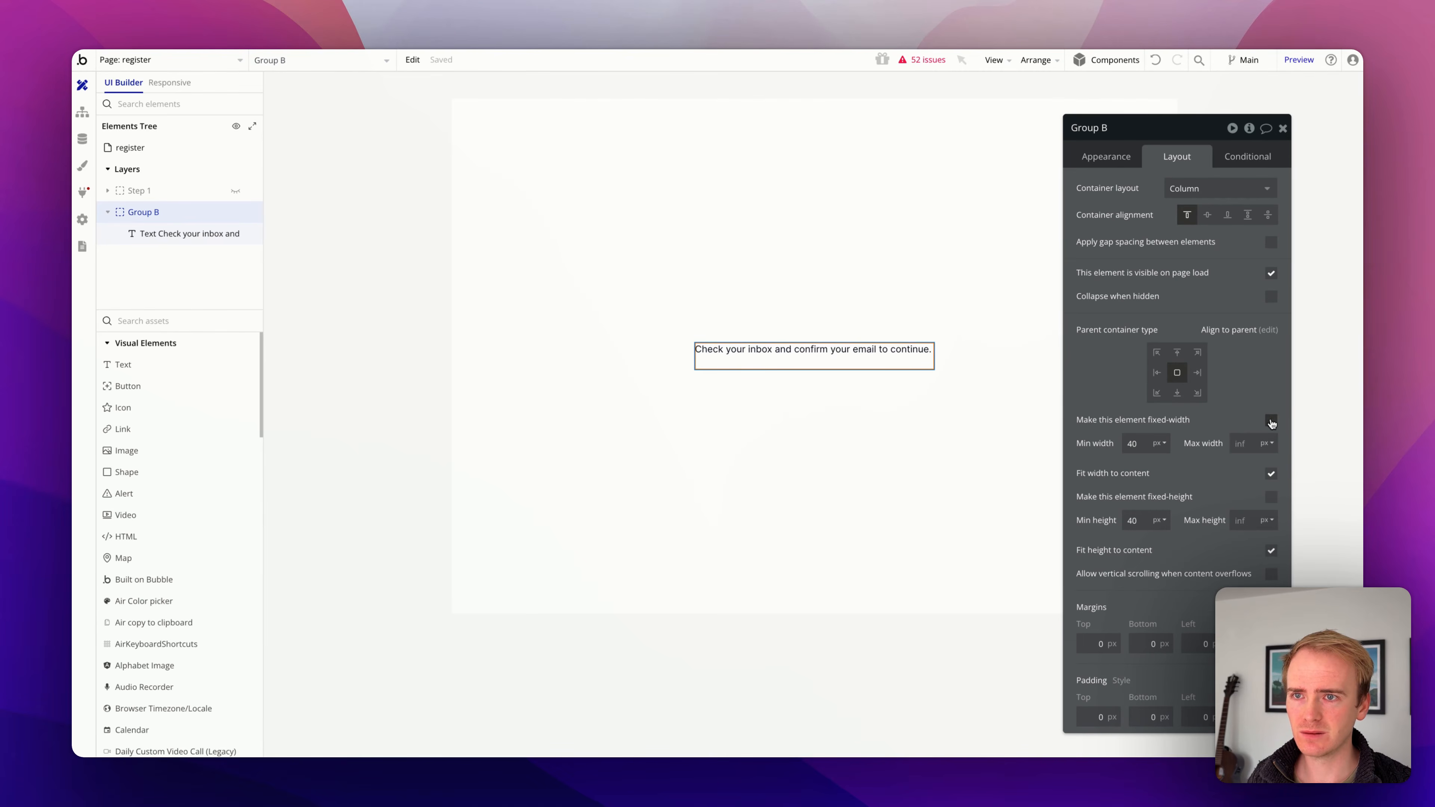
left_click(1271, 419)
left_click(1148, 441)
double_click(1148, 441)
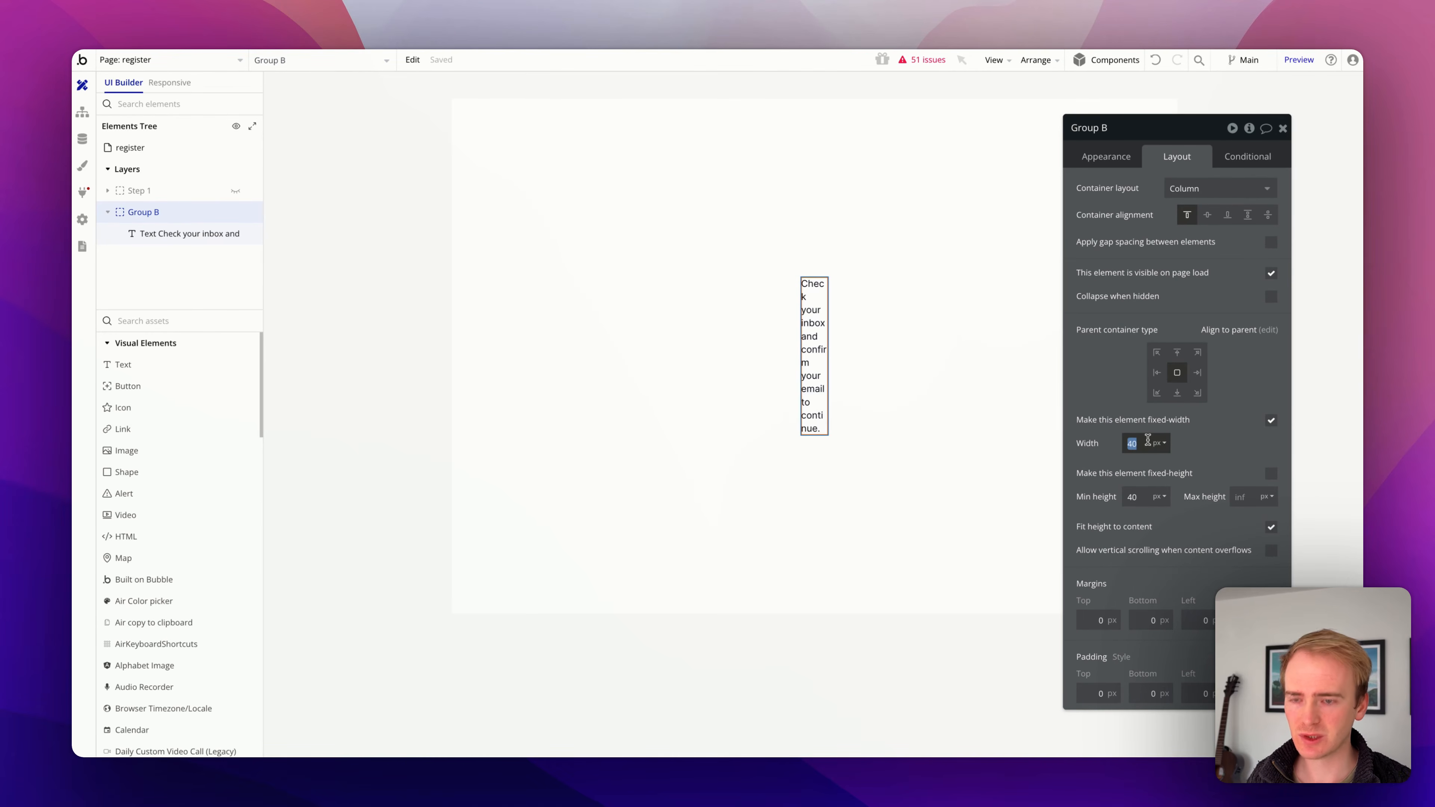
type("22")
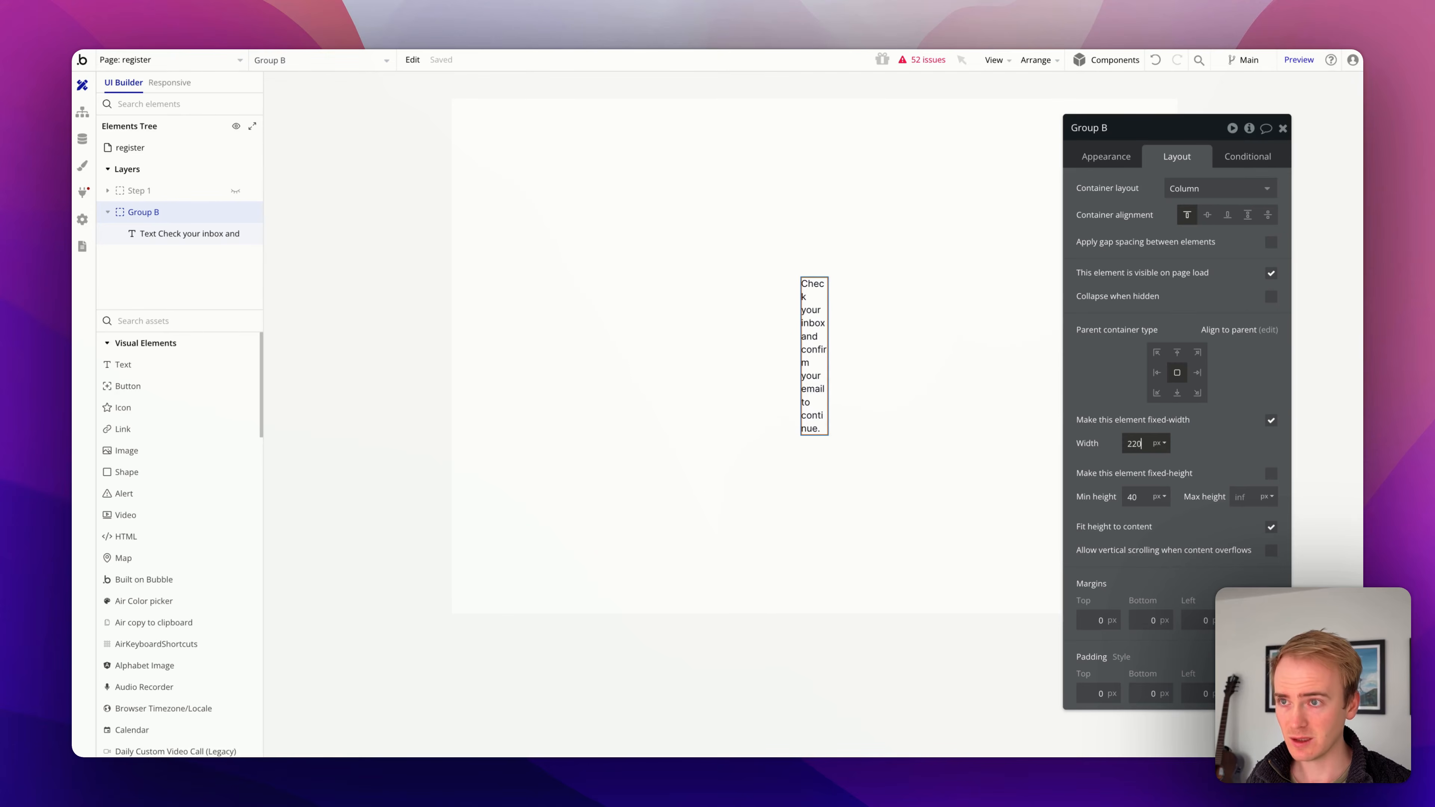
Show the Step 1 group in the editor again and rename the group containing the inbox message as Step 2
left_click(146, 195)
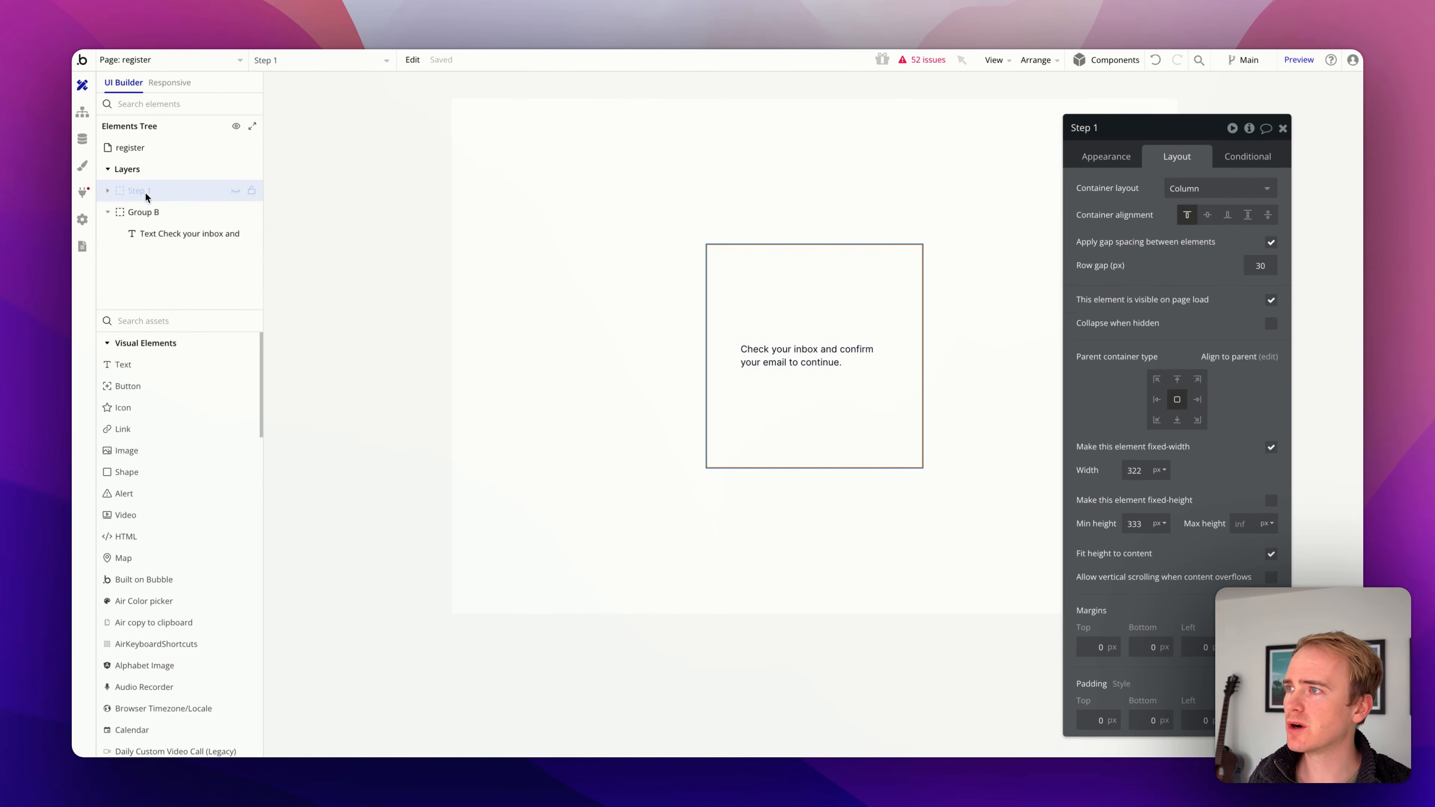
left_click(234, 190)
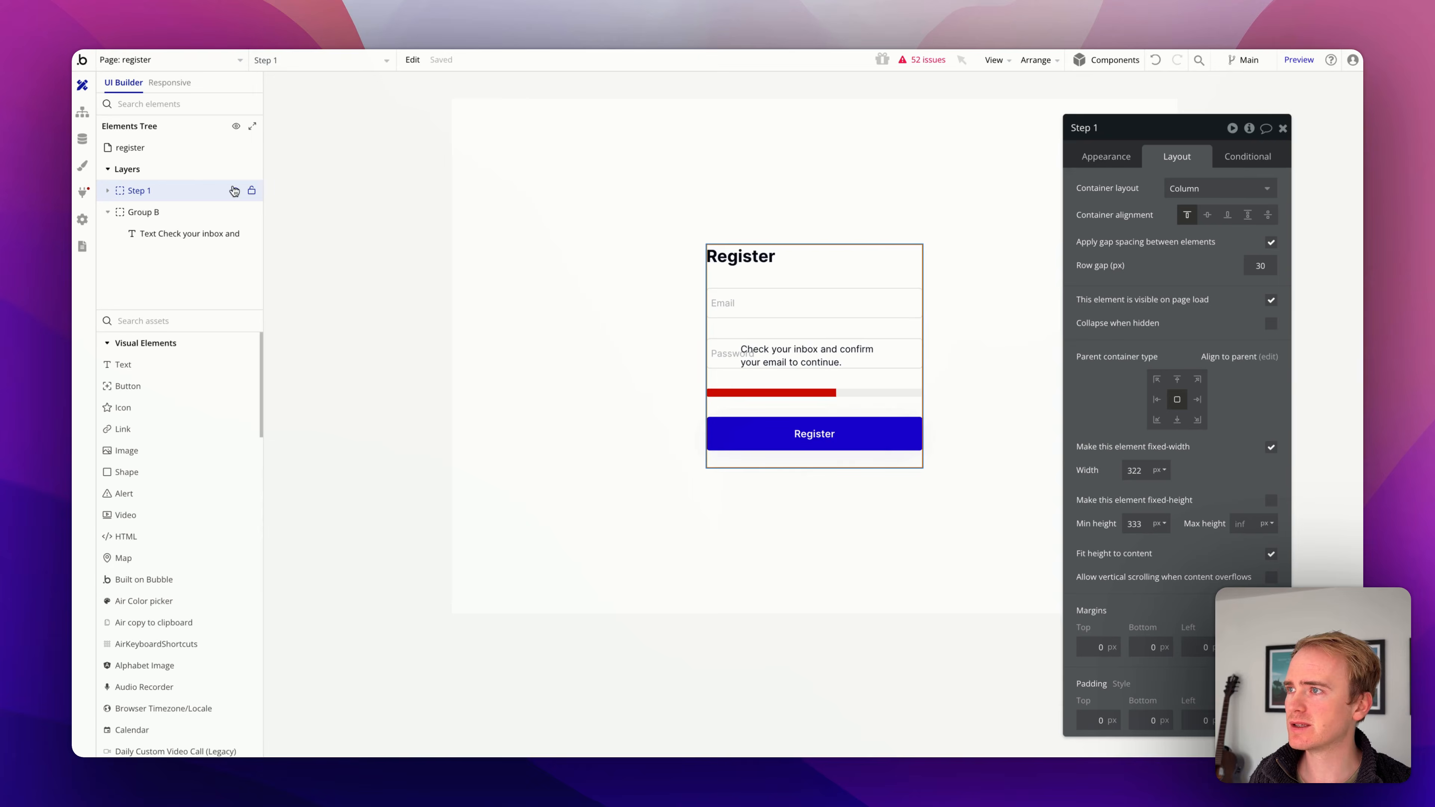
left_click(858, 431)
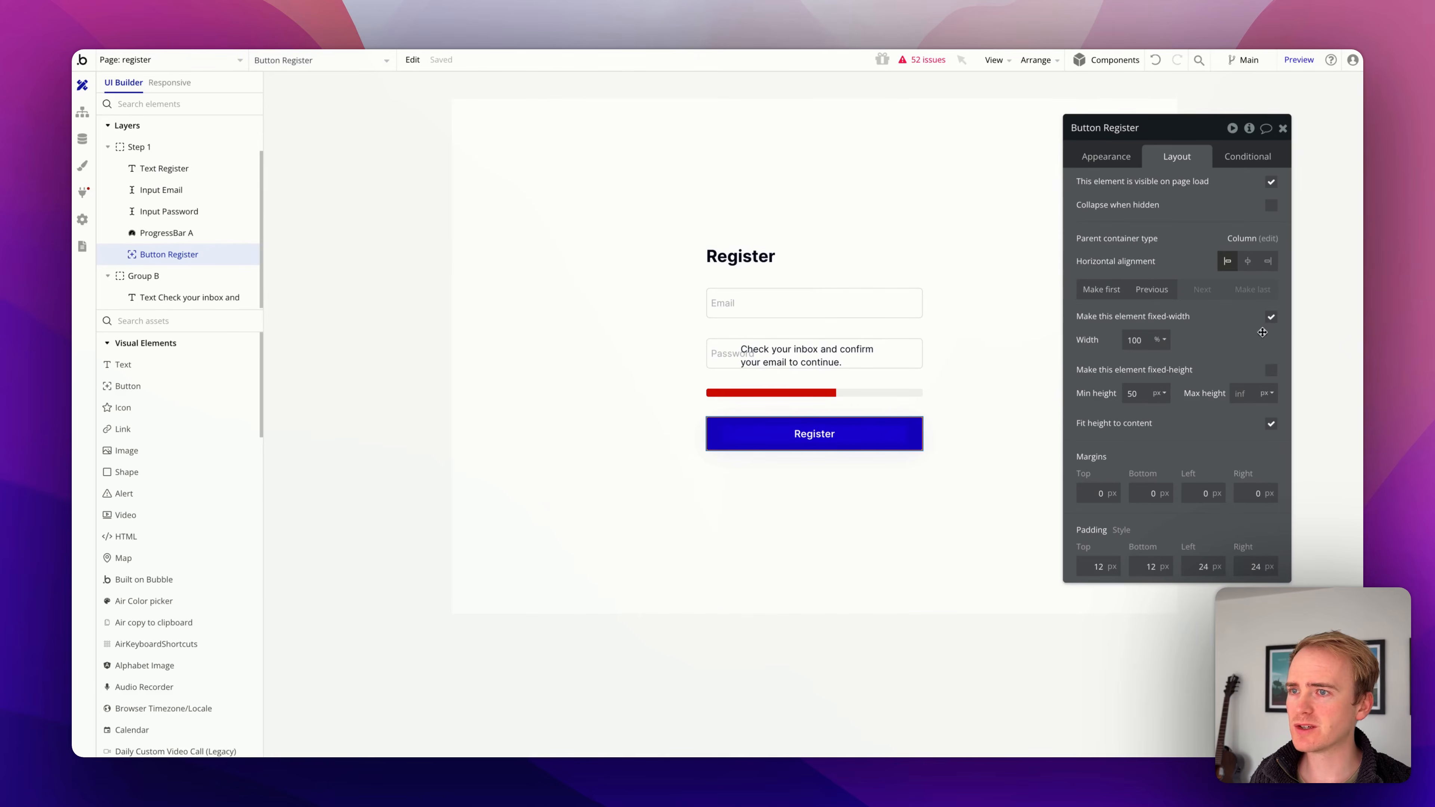
left_click(122, 277)
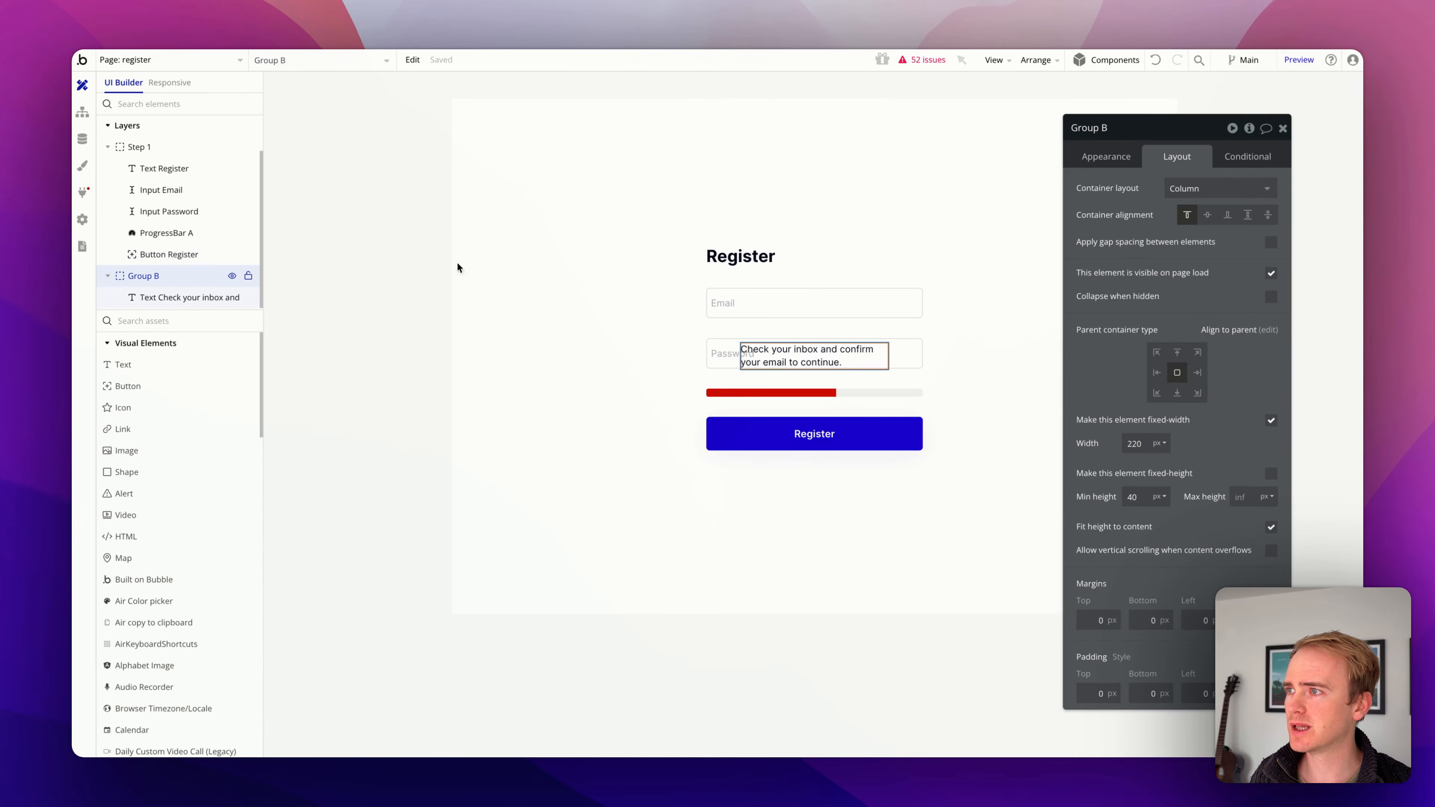
left_click(1133, 130)
left_click_drag(1131, 128, 1006, 117)
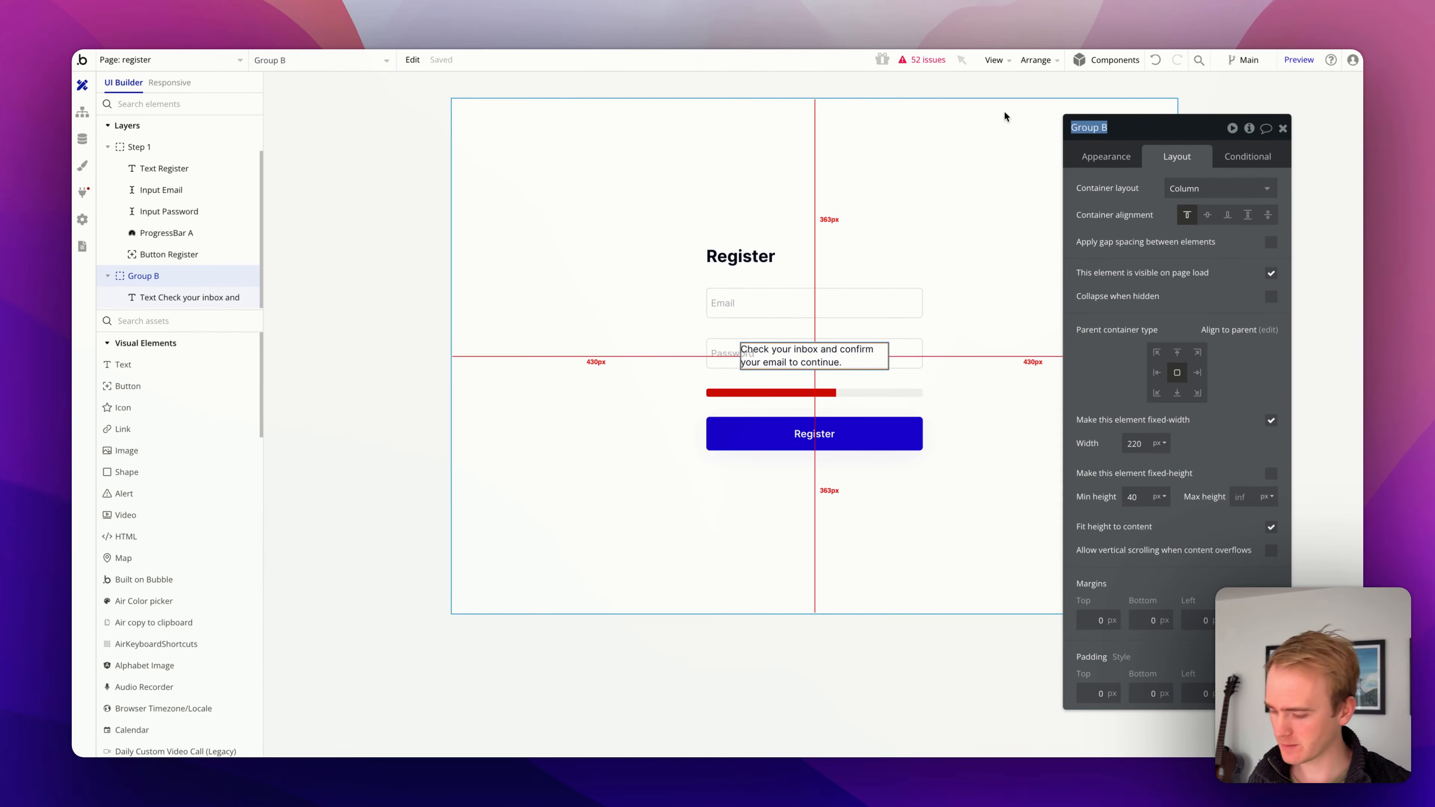
type("Step 2")
key("Return")
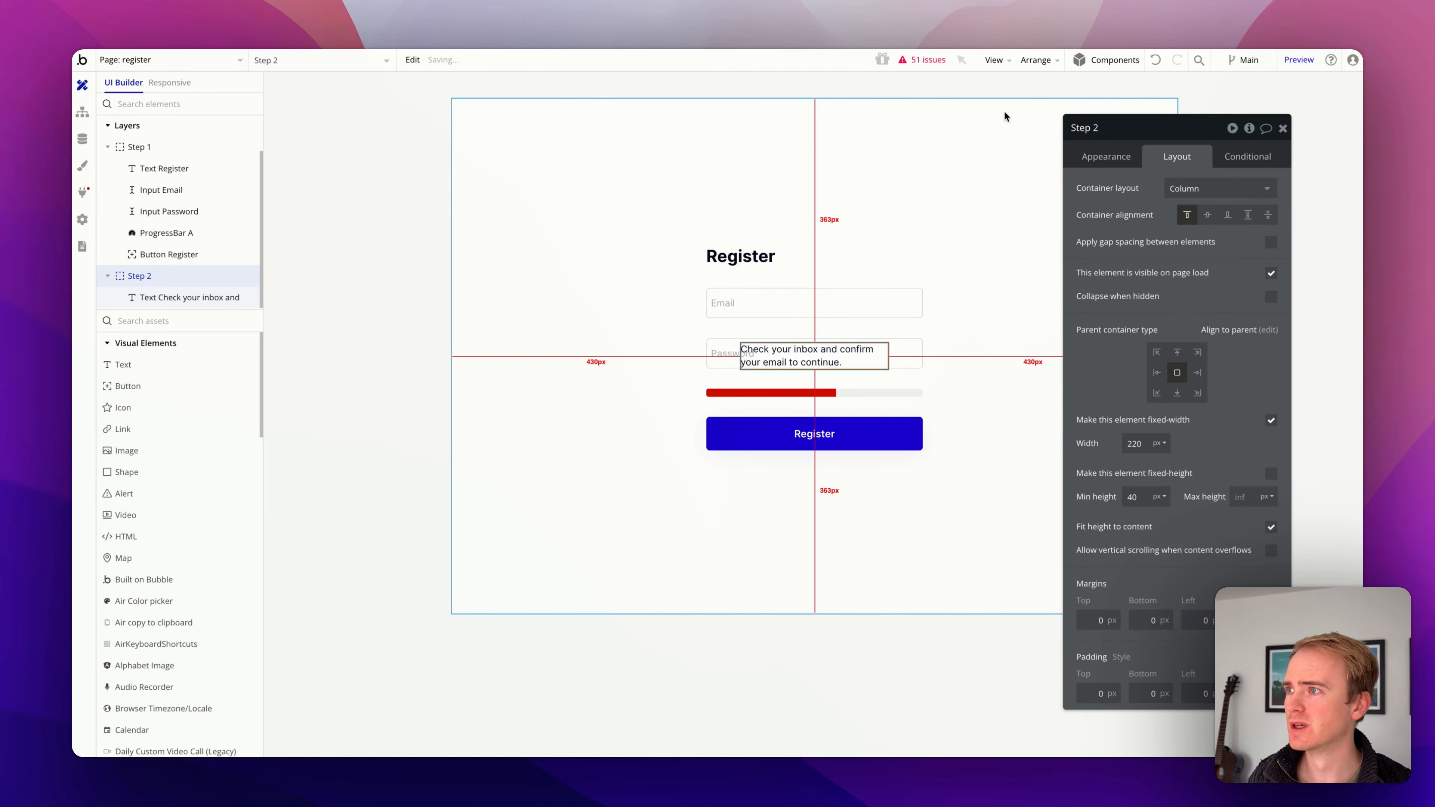
Hide Step 1 in the editor, then set the Step 2 group to be not visible on page load and to collapse when hidden
scroll(237, 192, "up", 1)
left_click(230, 165)
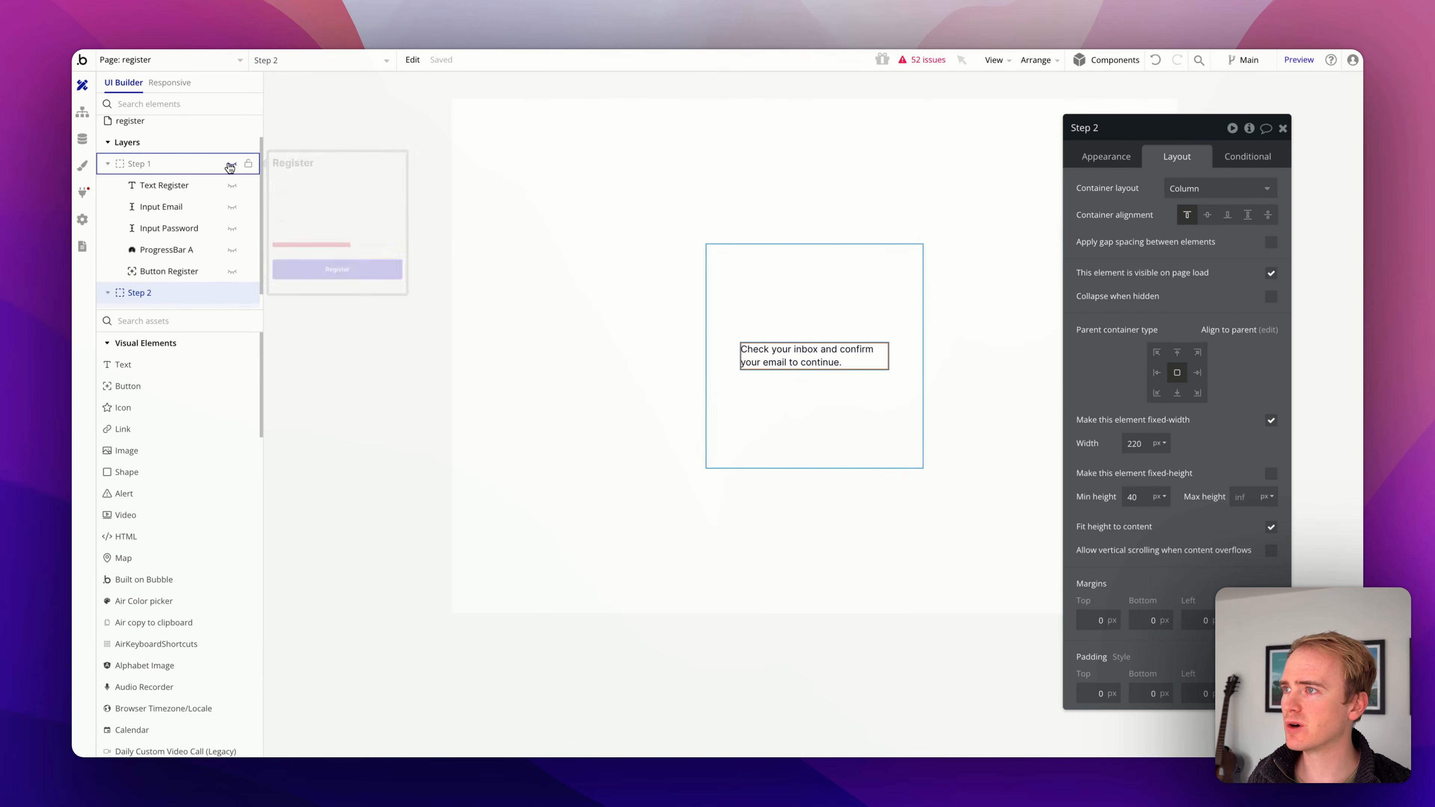
left_click(1116, 161)
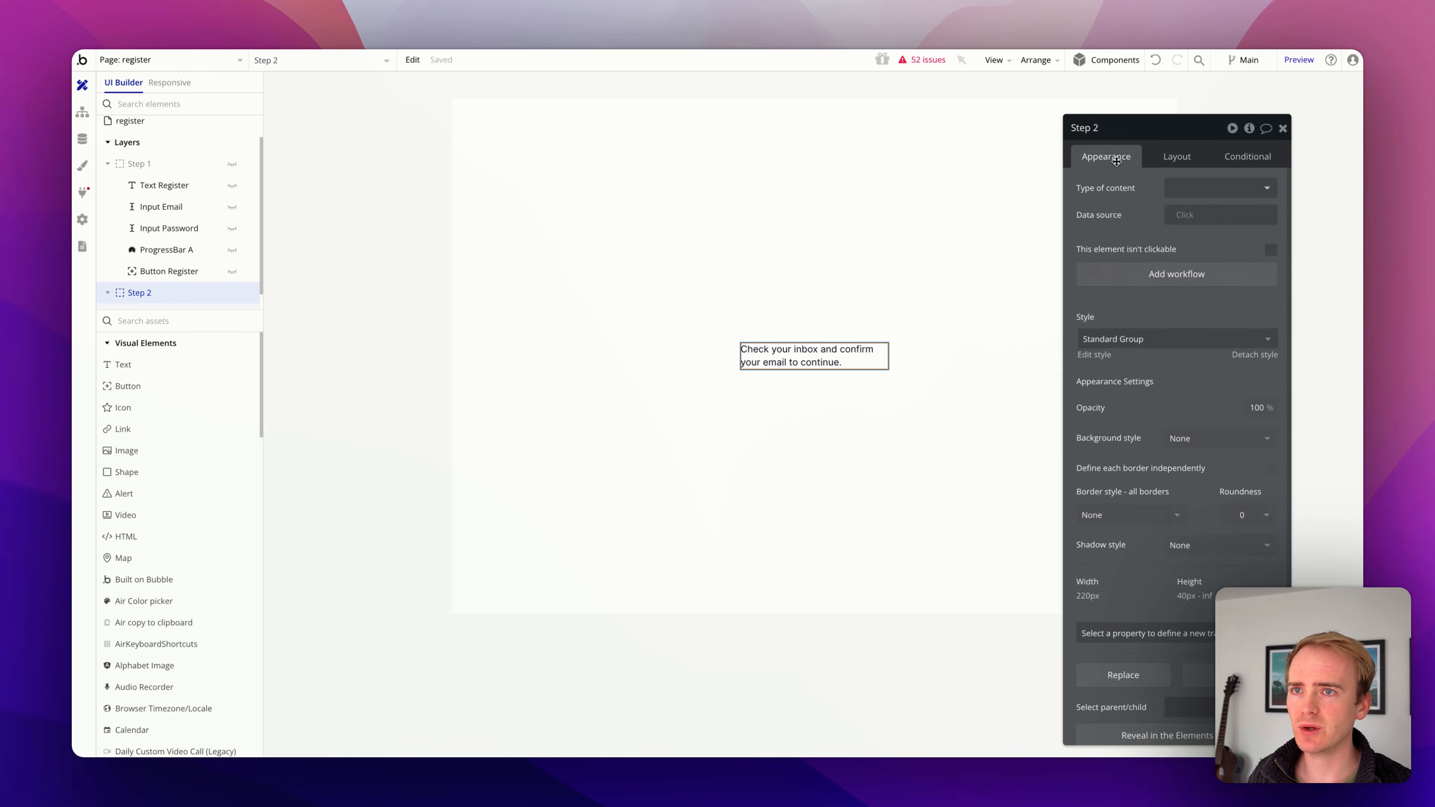
left_click(1177, 157)
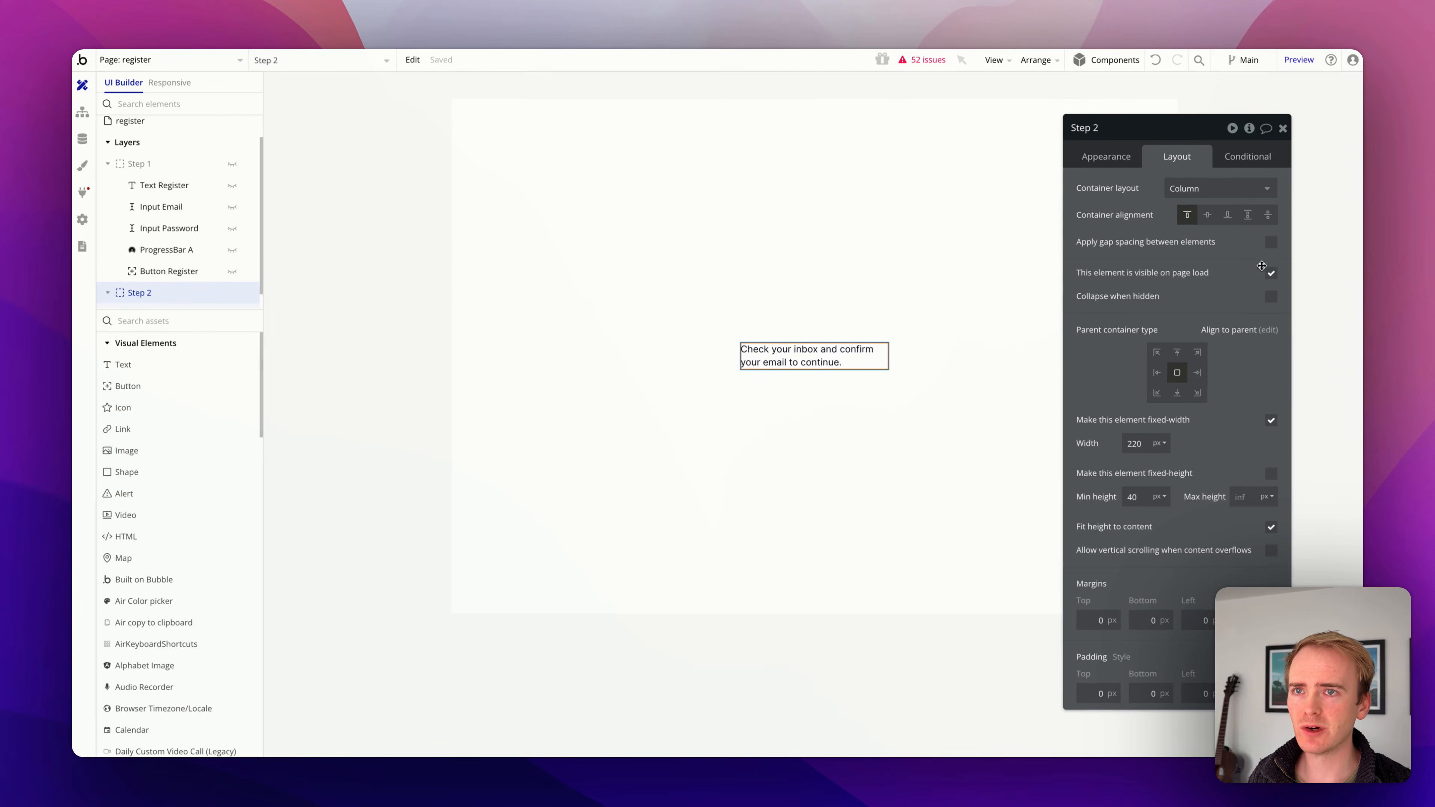
left_click(1270, 274)
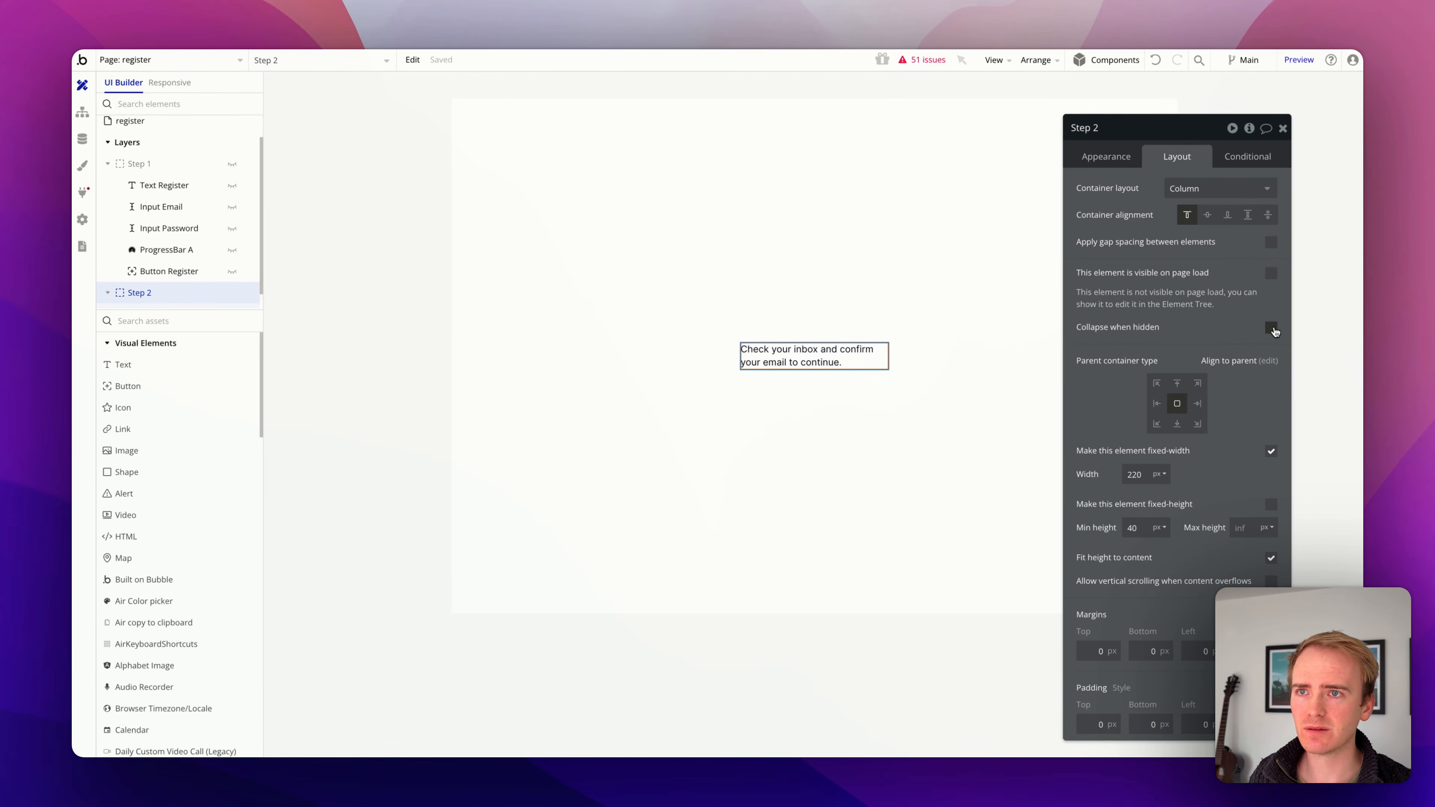
left_click(1272, 329)
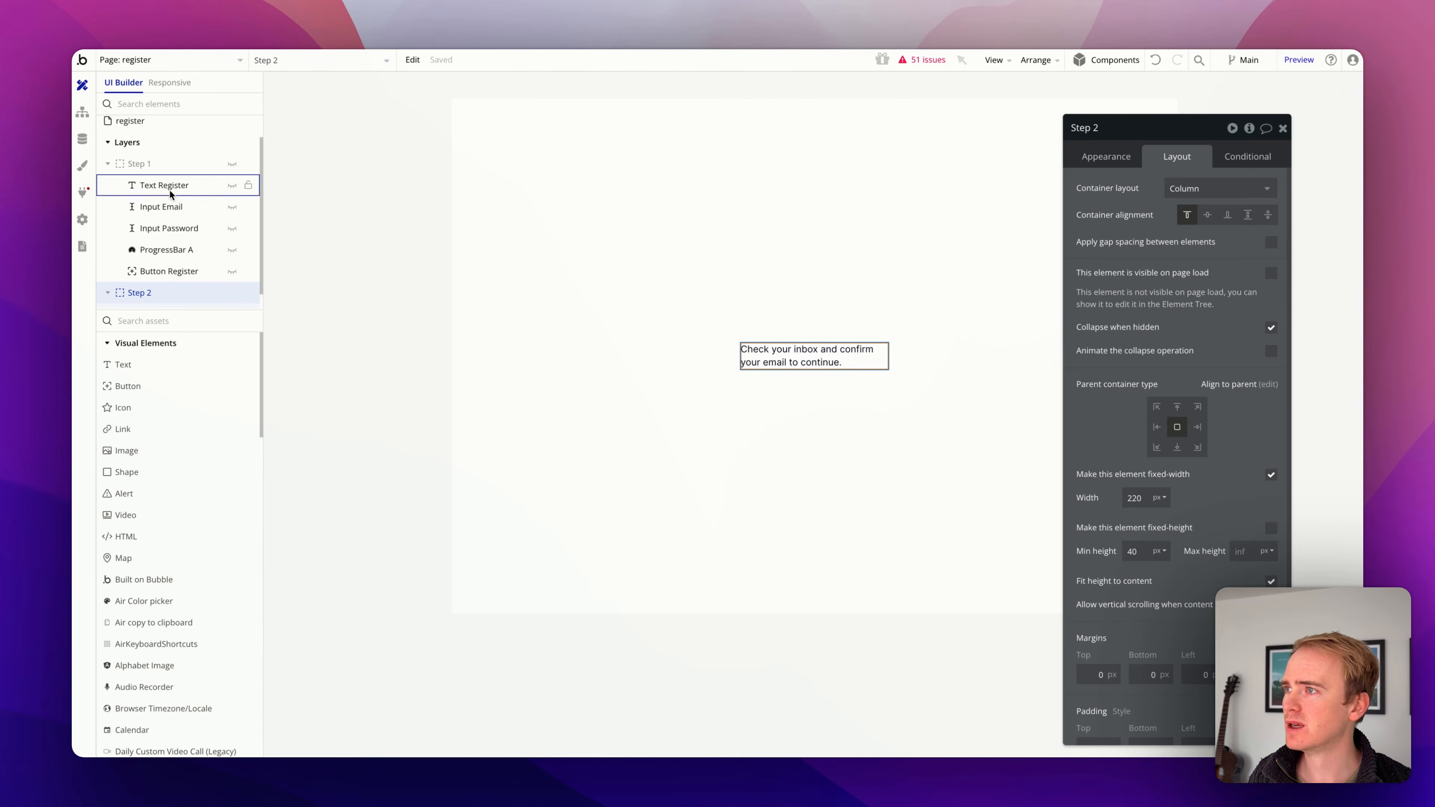
Show the Step 1 group in the editor and hide the Step 2 group
left_click(159, 165)
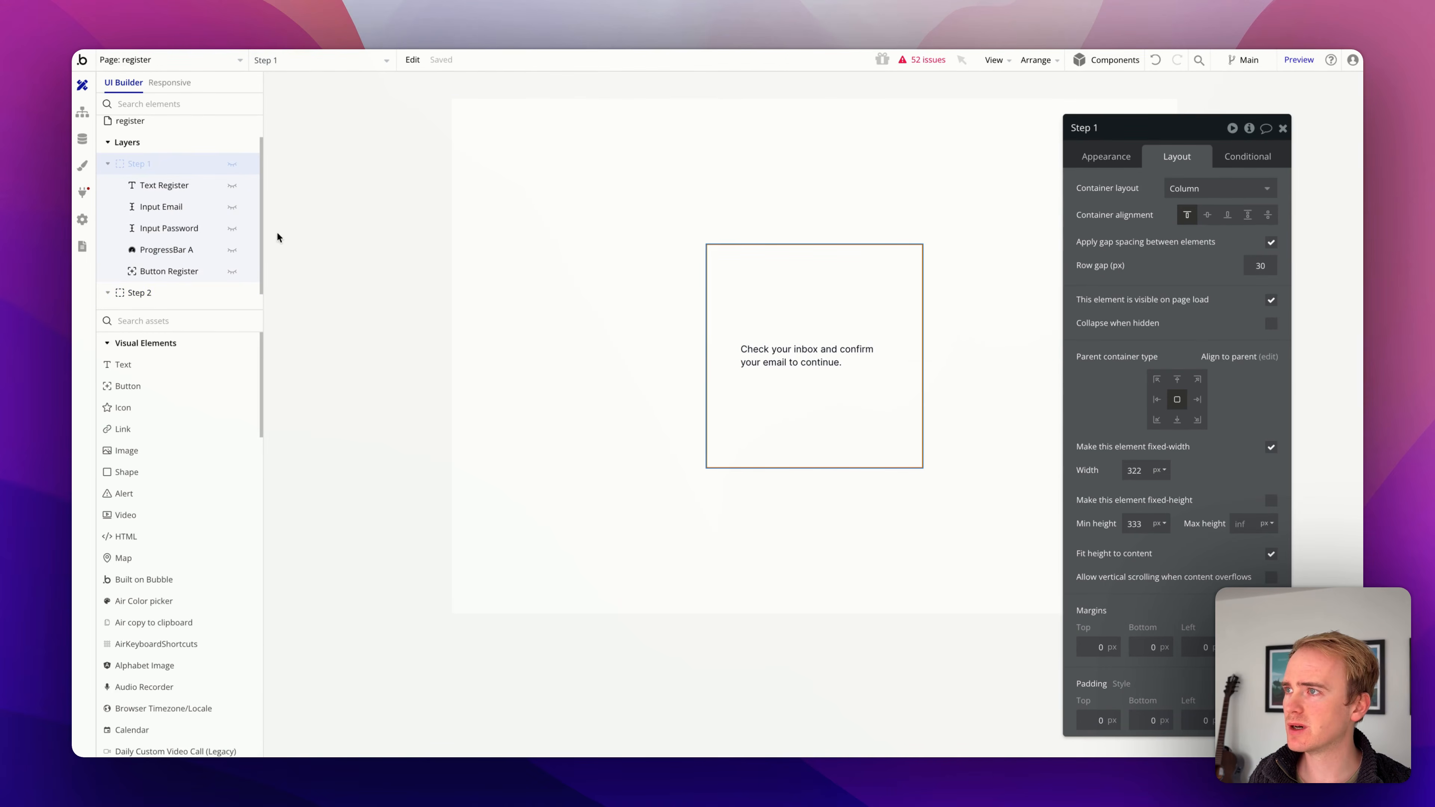
left_click(232, 164)
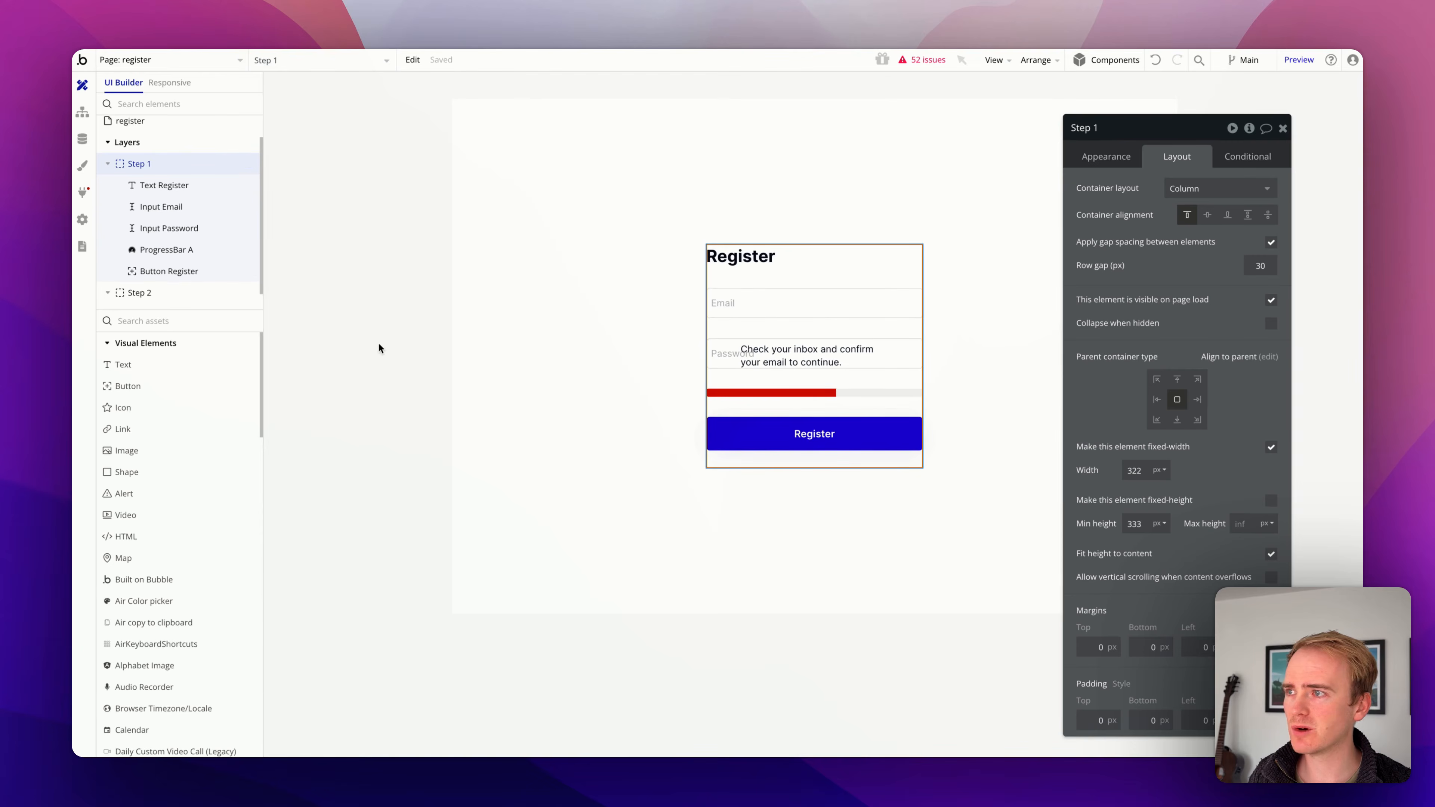
left_click(232, 292)
Open the Register button's workflow and add a Show an element action after Sign the user up
left_click(844, 441)
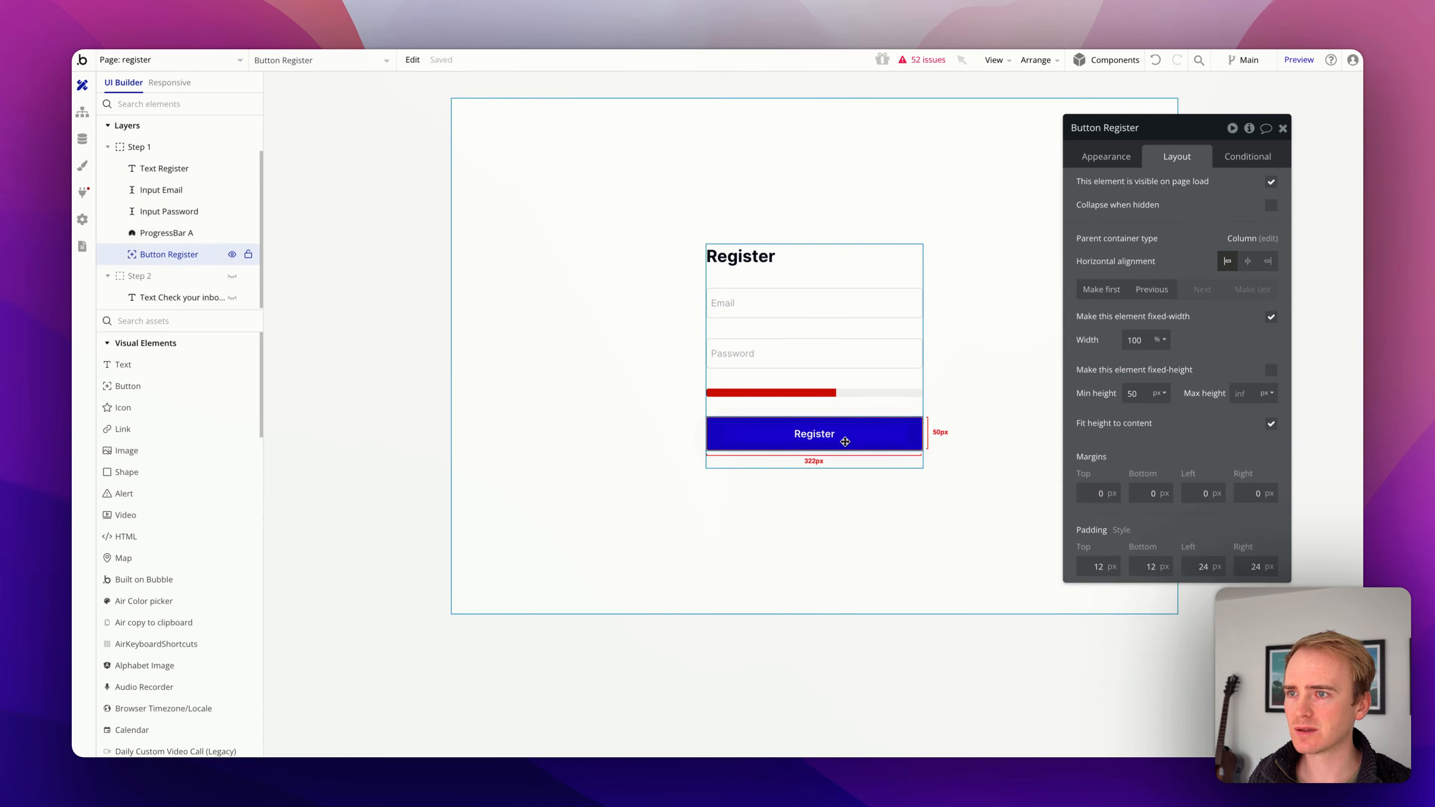
left_click(1115, 160)
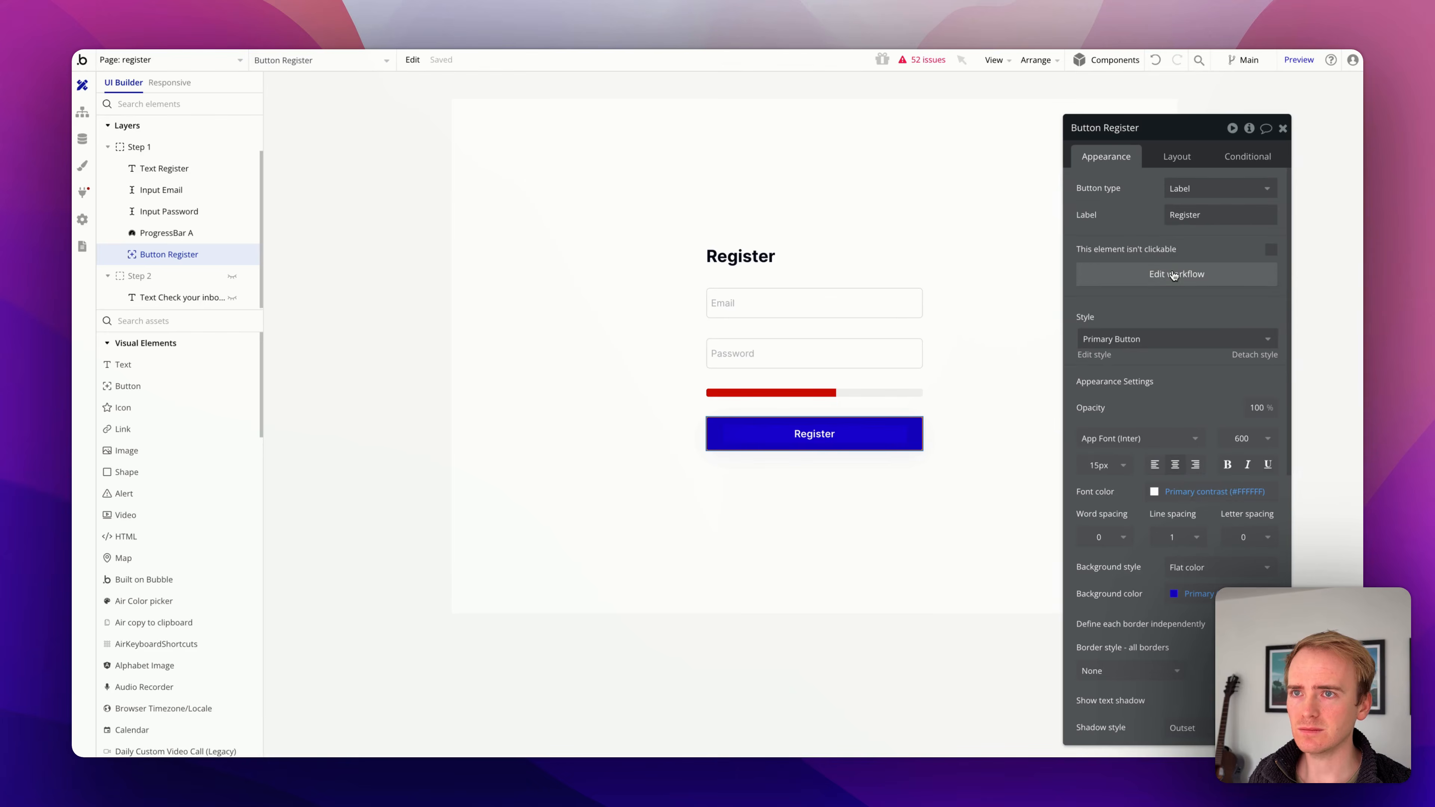
left_click(1174, 274)
left_click(813, 247)
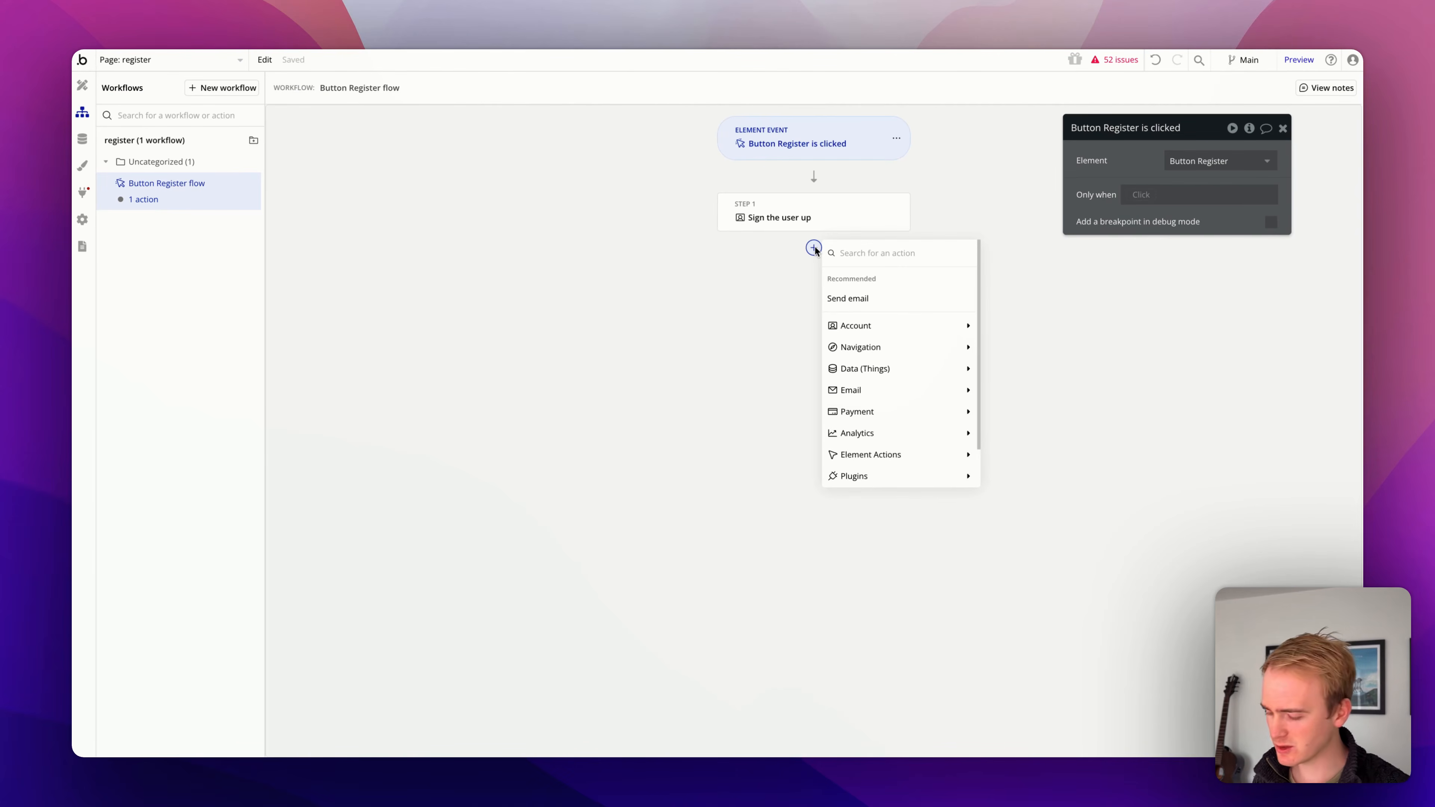
type("show")
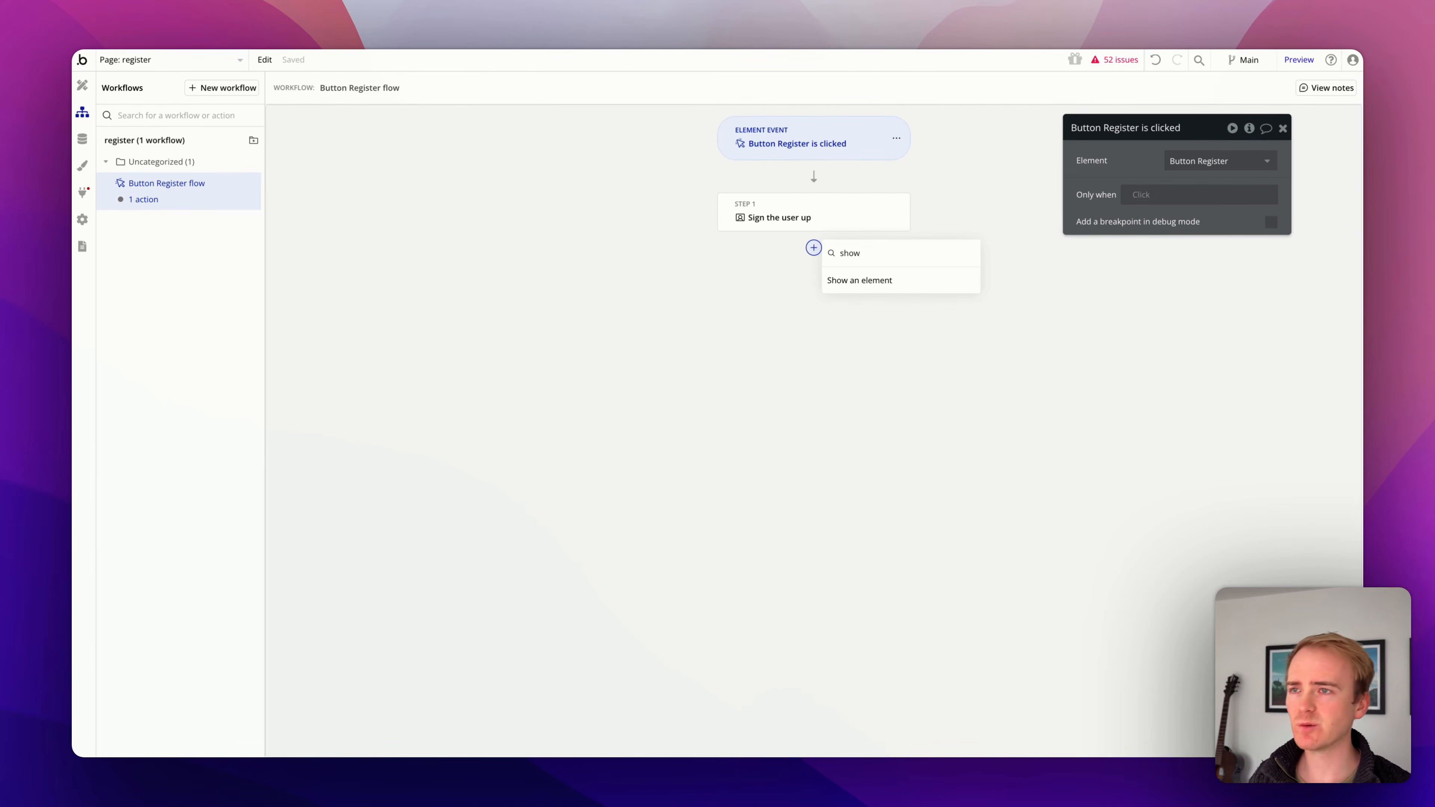
left_click(852, 280)
Add a Hide an element action, place it before the Show action, and set its element to Step 1
left_click(817, 320)
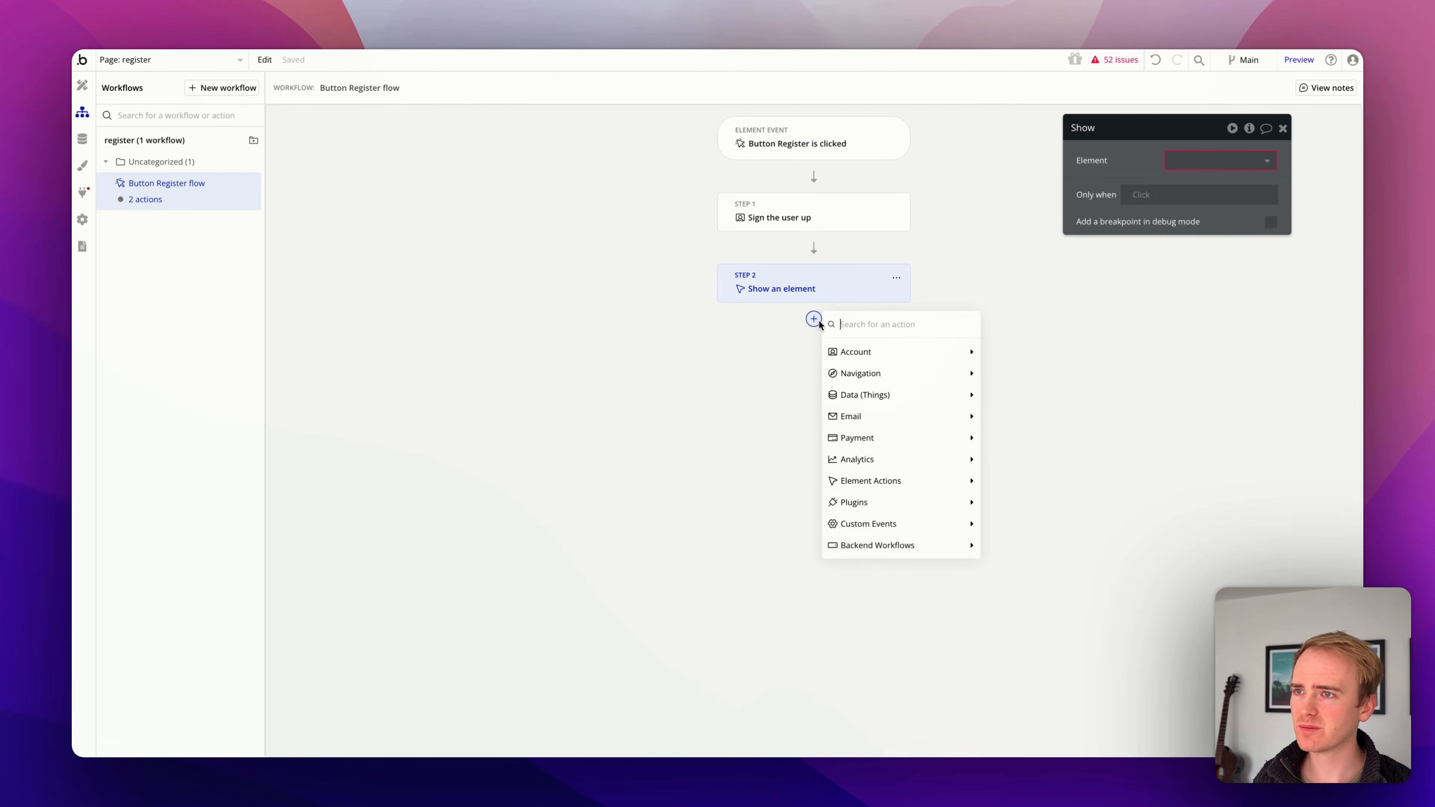
type("hide")
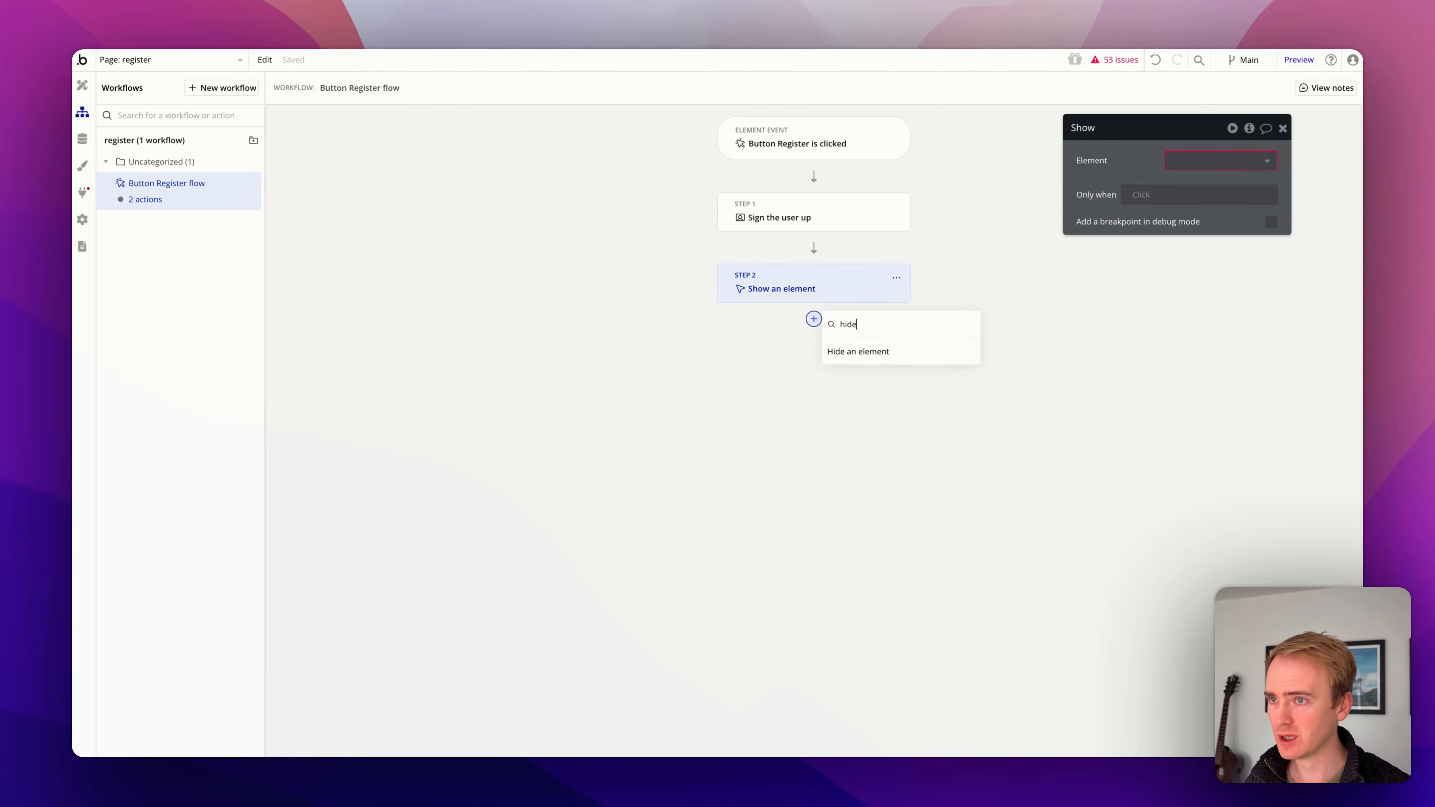
left_click(849, 351)
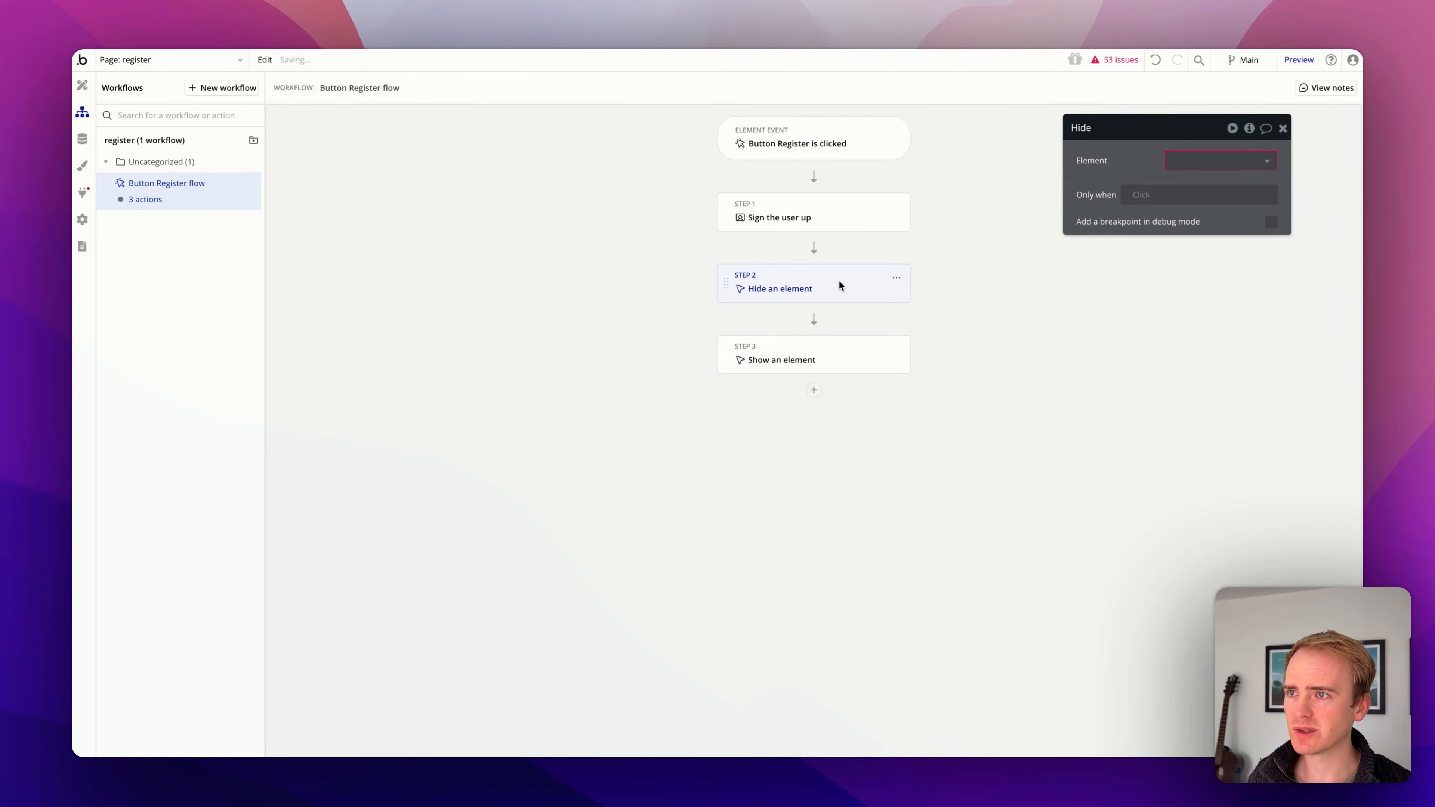
left_click(1228, 161)
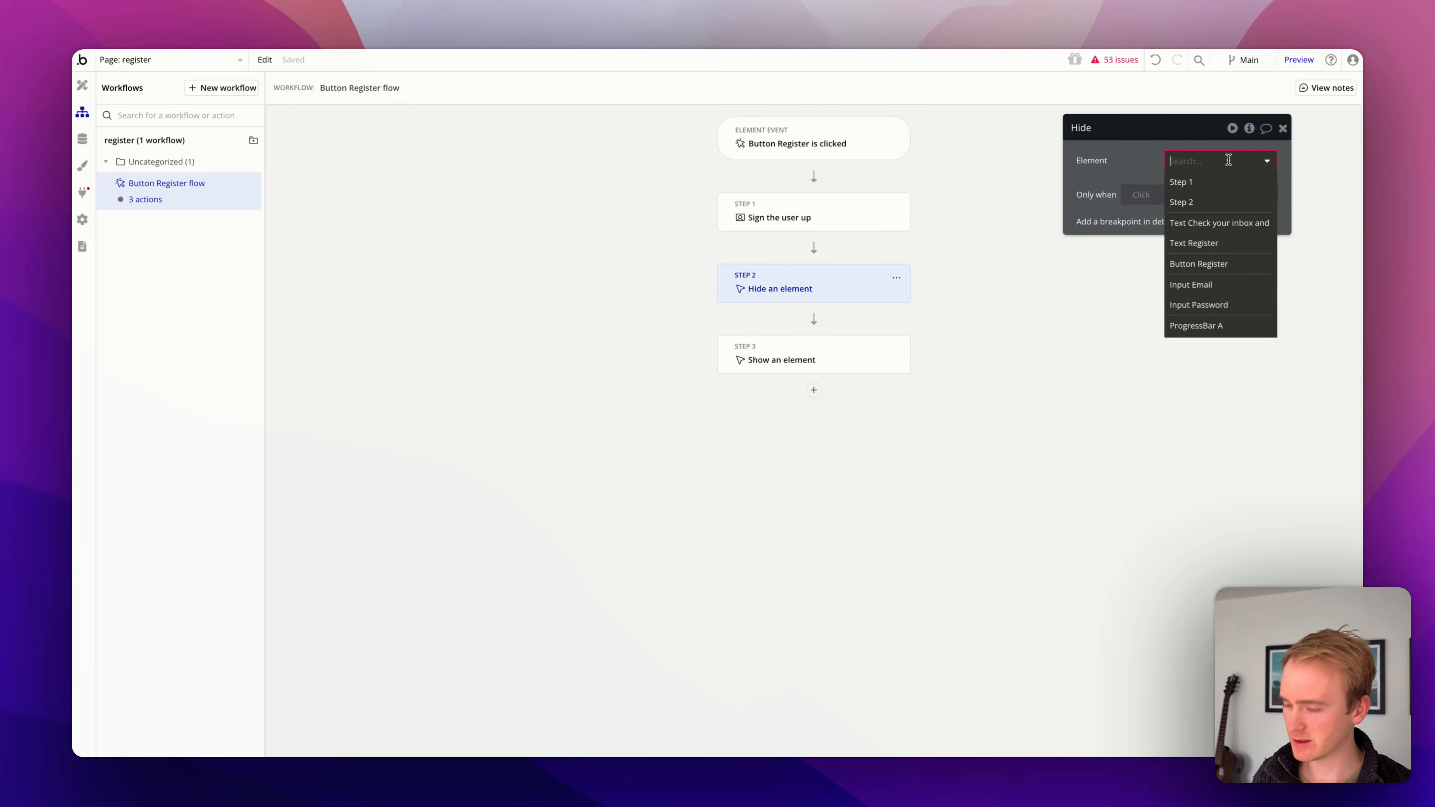
left_click(1186, 181)
Set the Show action's element to the Step 2 group
left_click(838, 338)
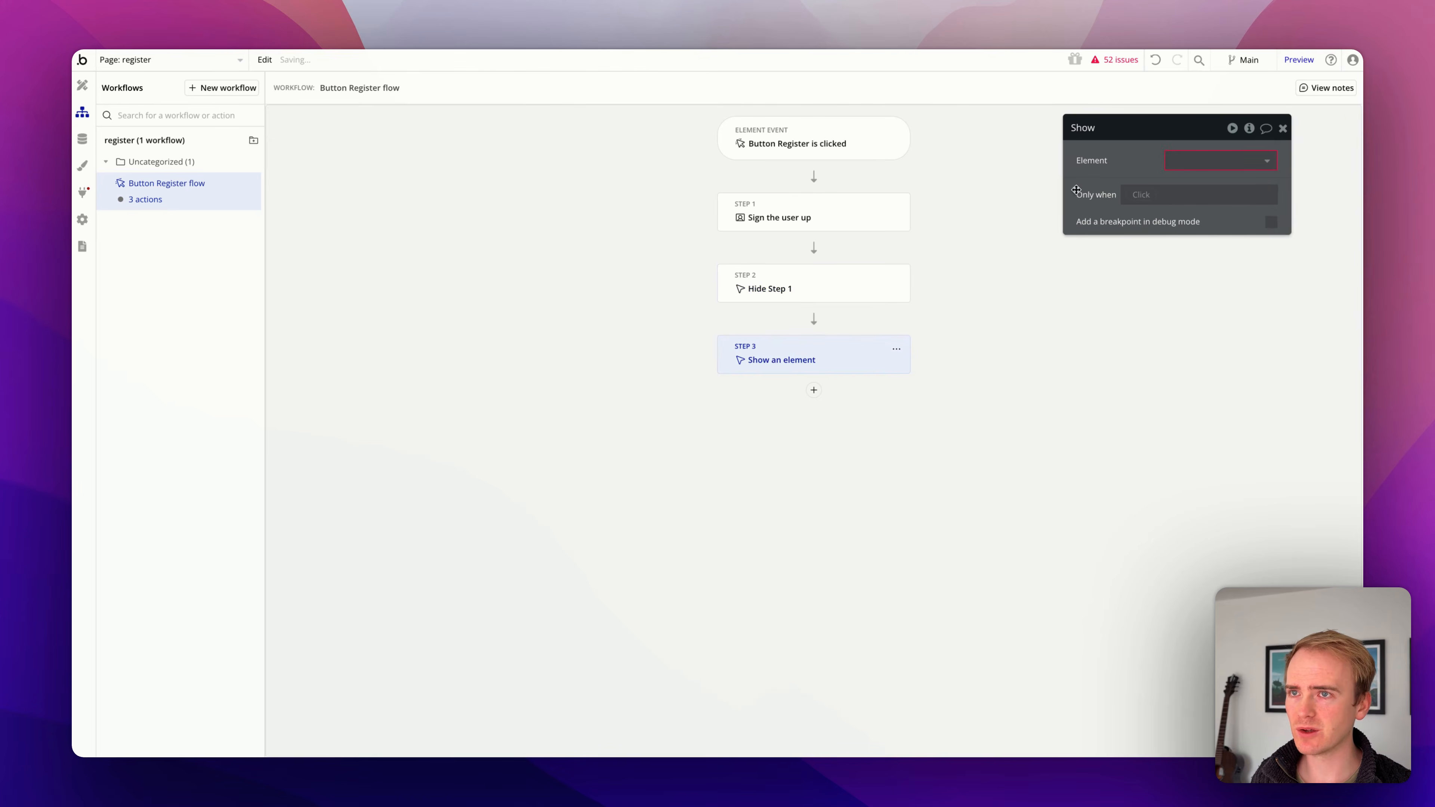
left_click(1200, 161)
left_click(1182, 202)
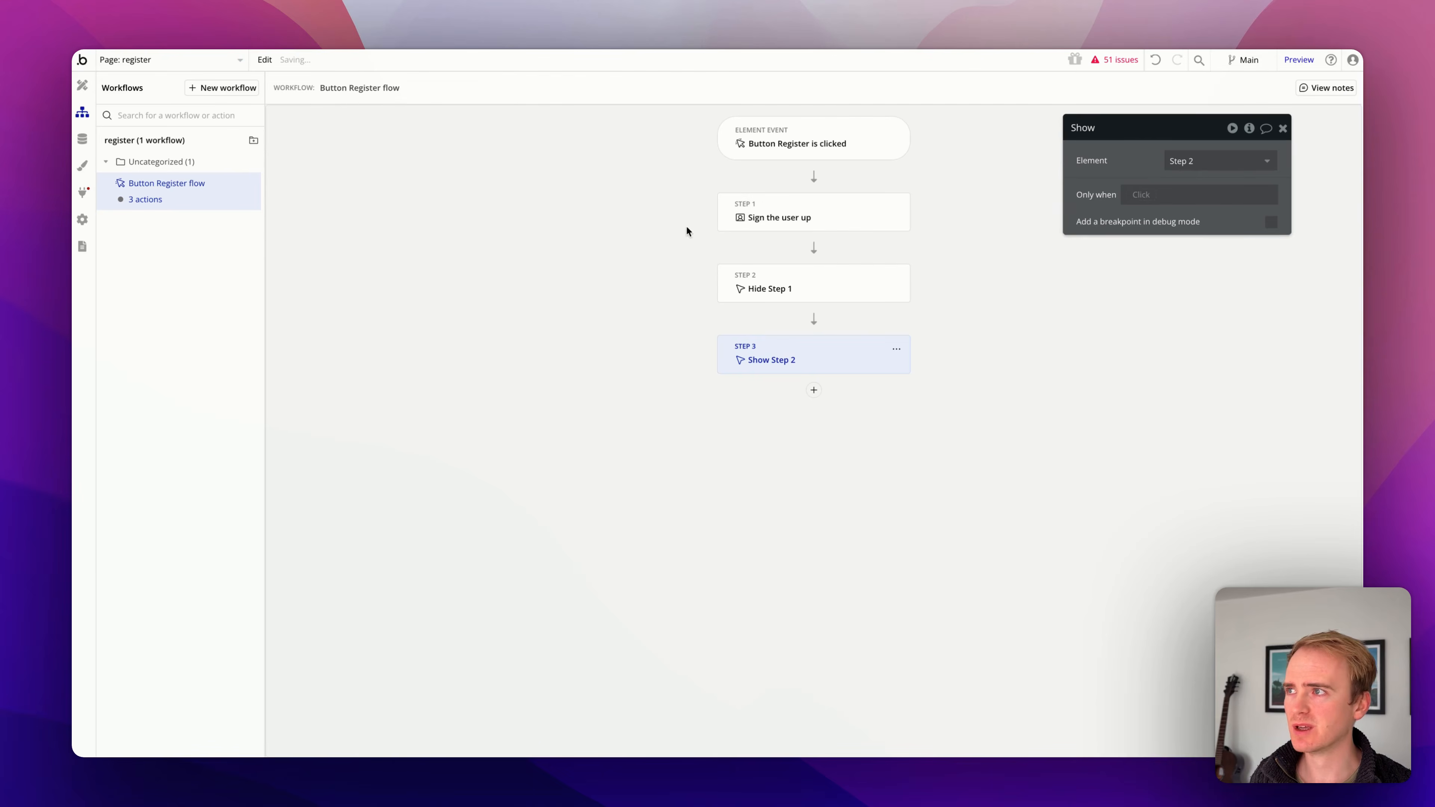
Return to the page design and check the inbox message by hiding Step 1 and showing Step 2 in the editor
left_click(81, 87)
scroll(224, 170, "up", 1)
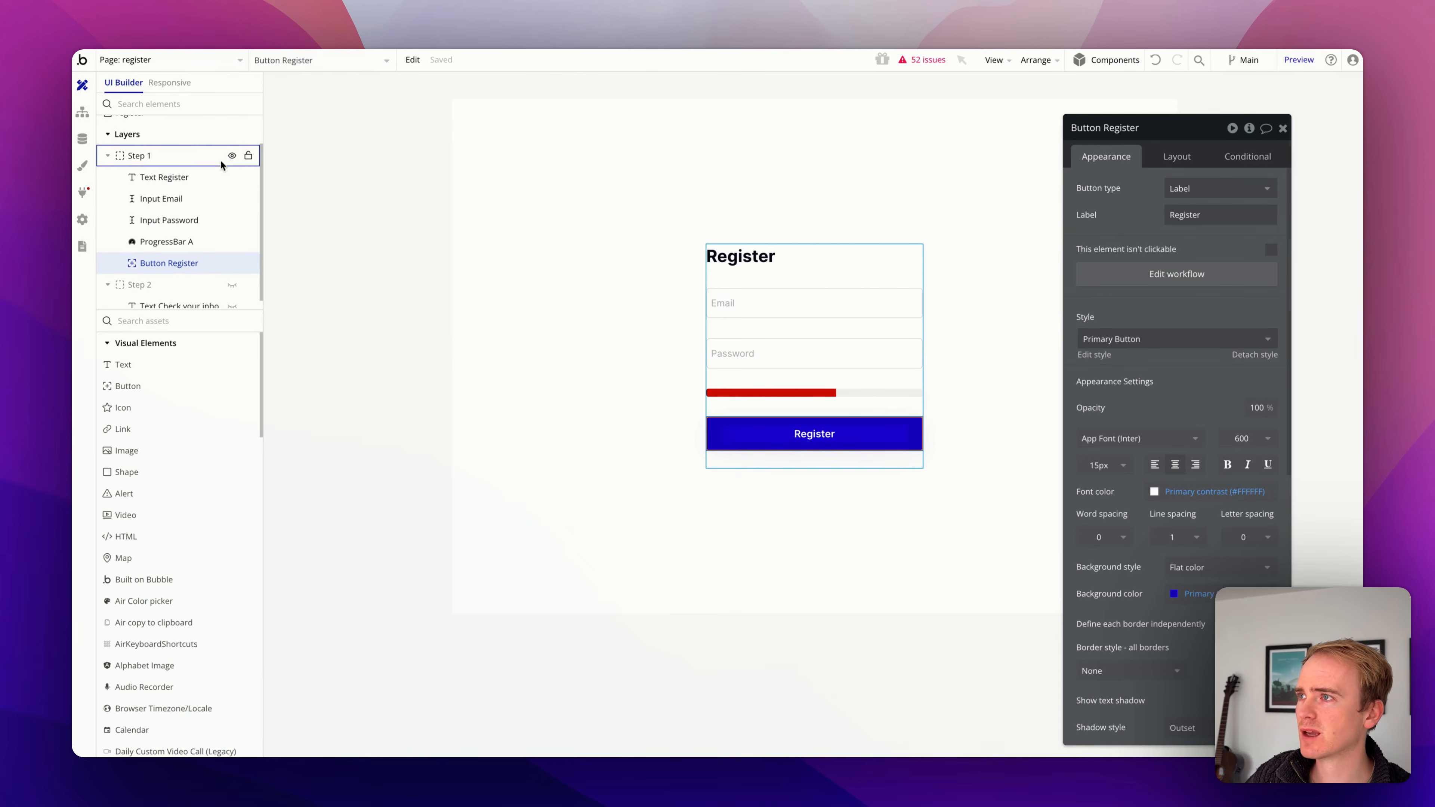
left_click(233, 158)
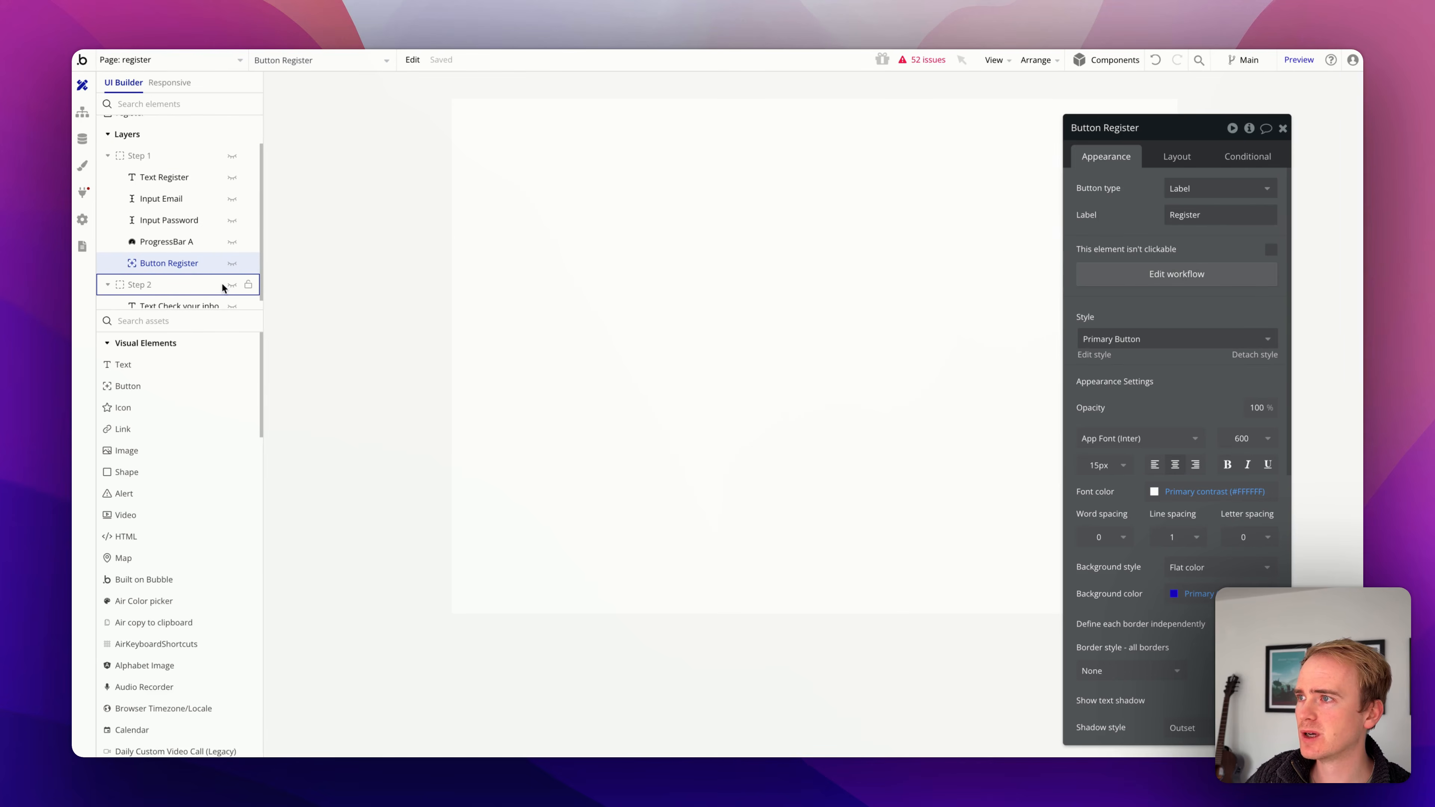
left_click(232, 285)
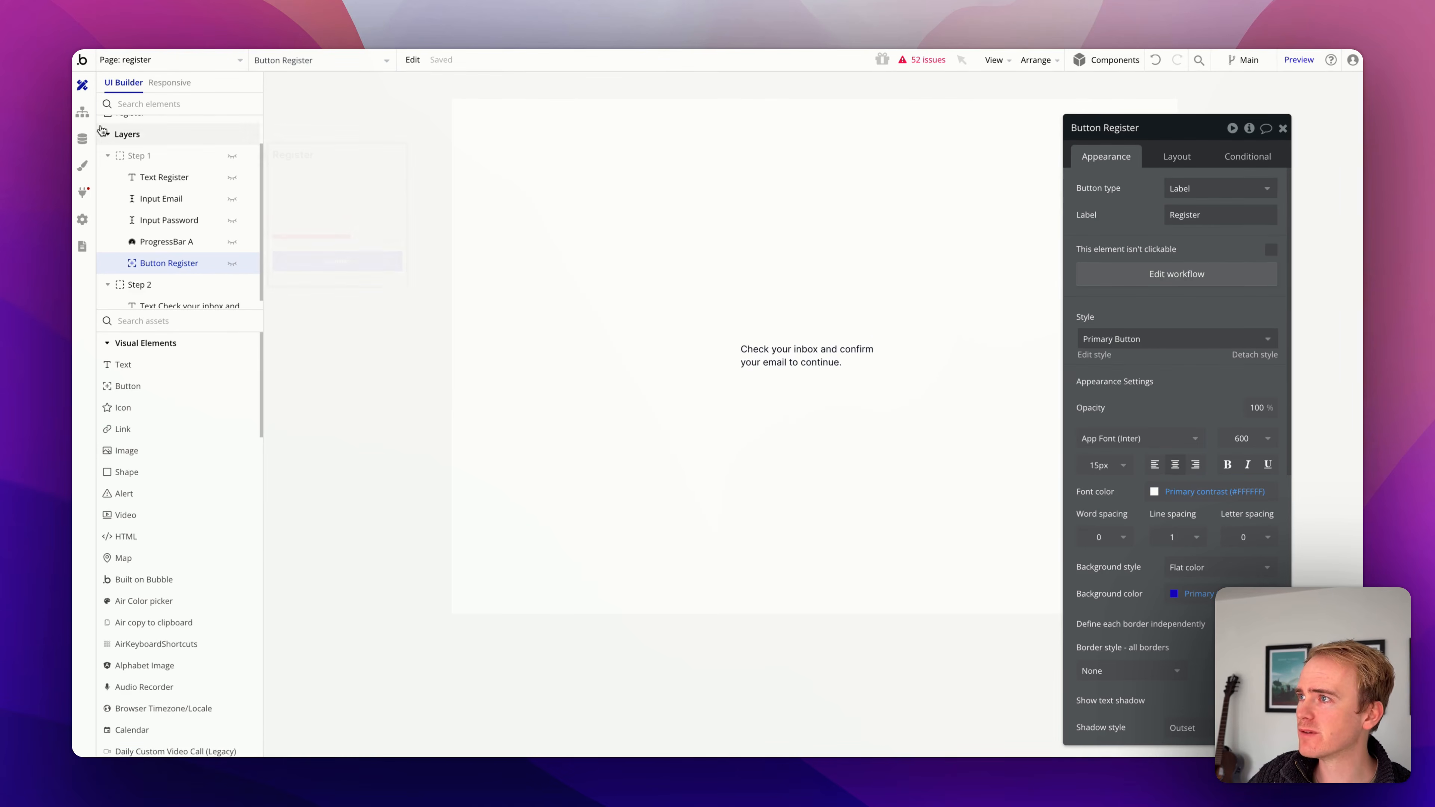
In the Register button's workflow, turn off sending an email to confirm the email in the Sign the user up action
left_click(83, 112)
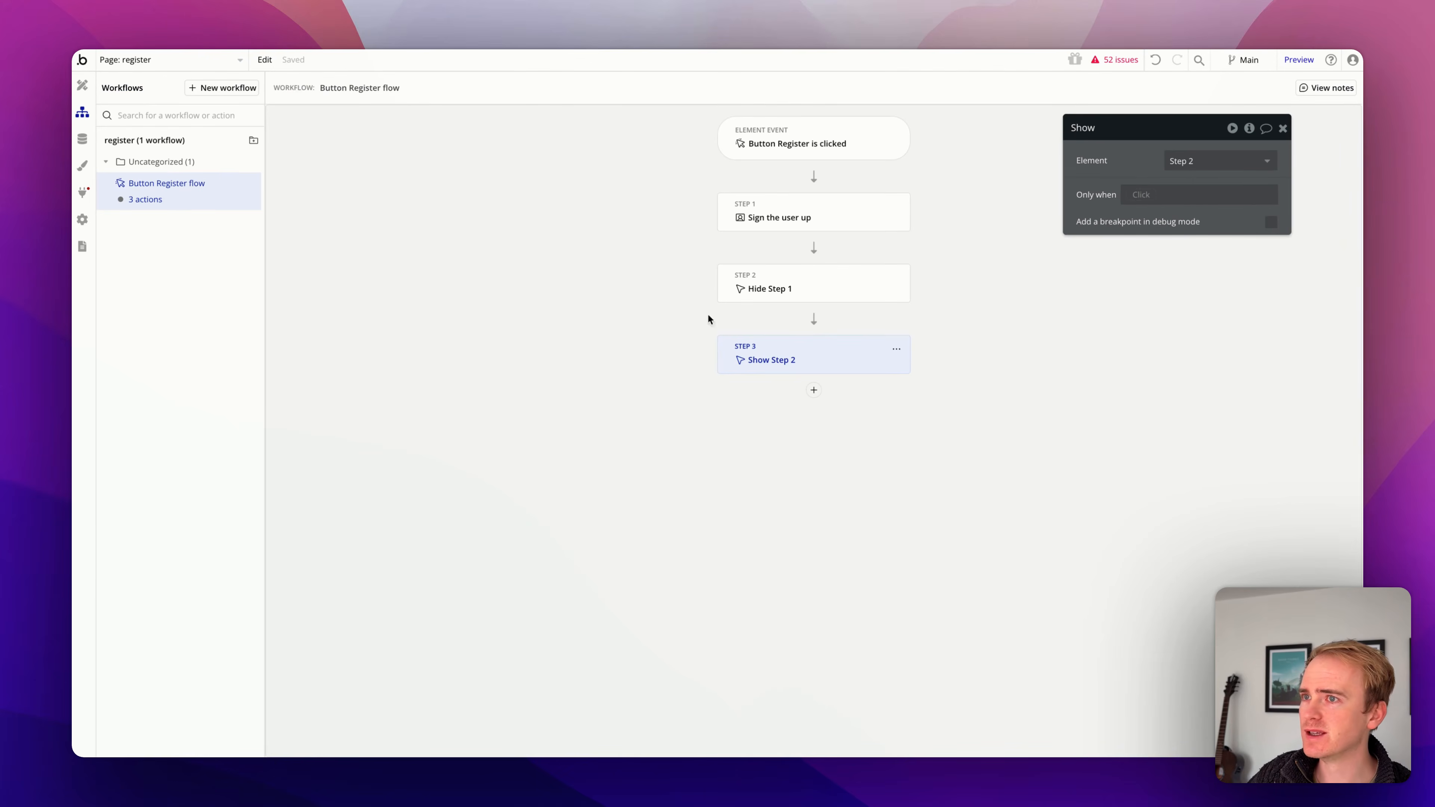
left_click(815, 231)
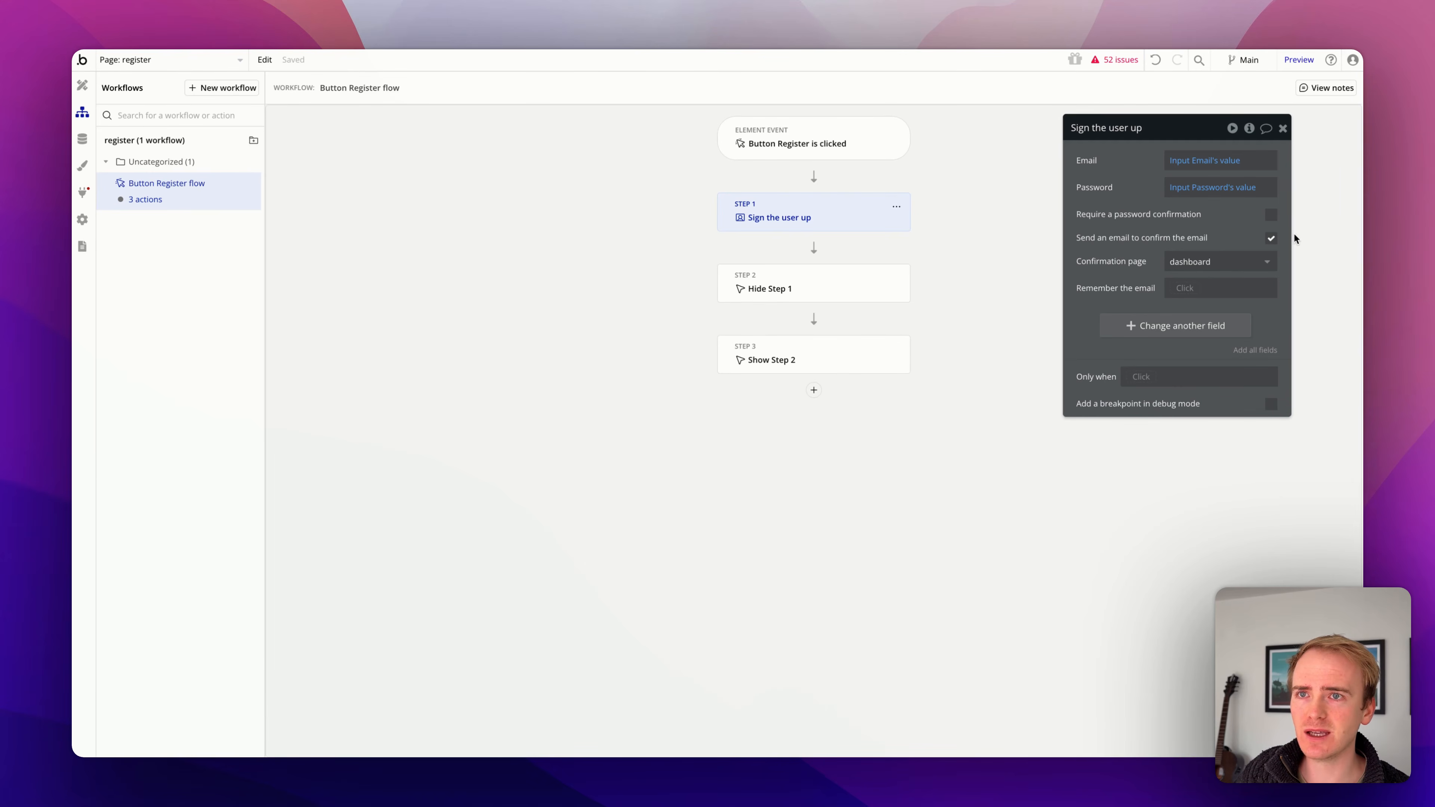
left_click(1272, 239)
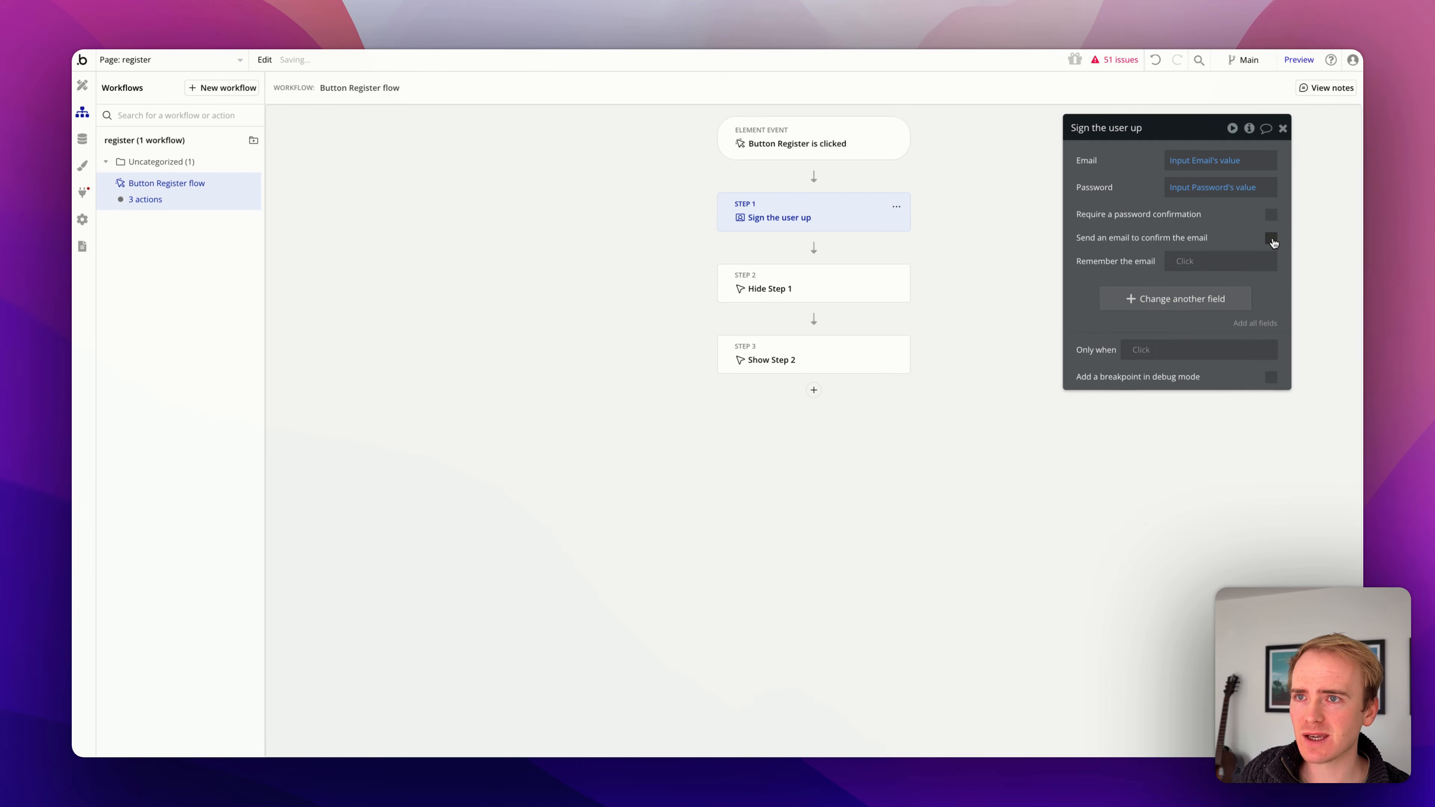
Add a Send confirmation email action with dashboard as the confirmation page, and enable making only the token without sending the email
left_click(814, 391)
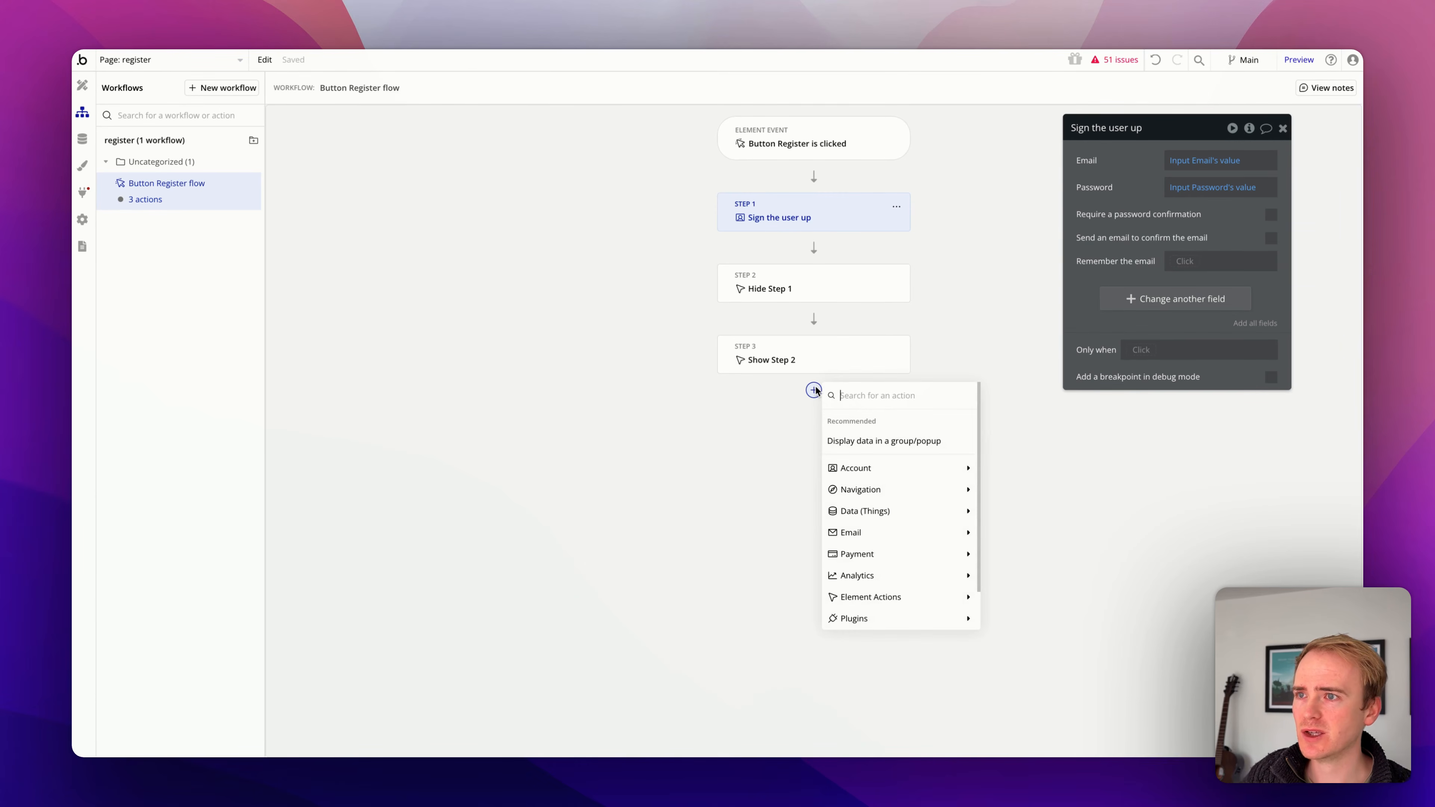
type("send")
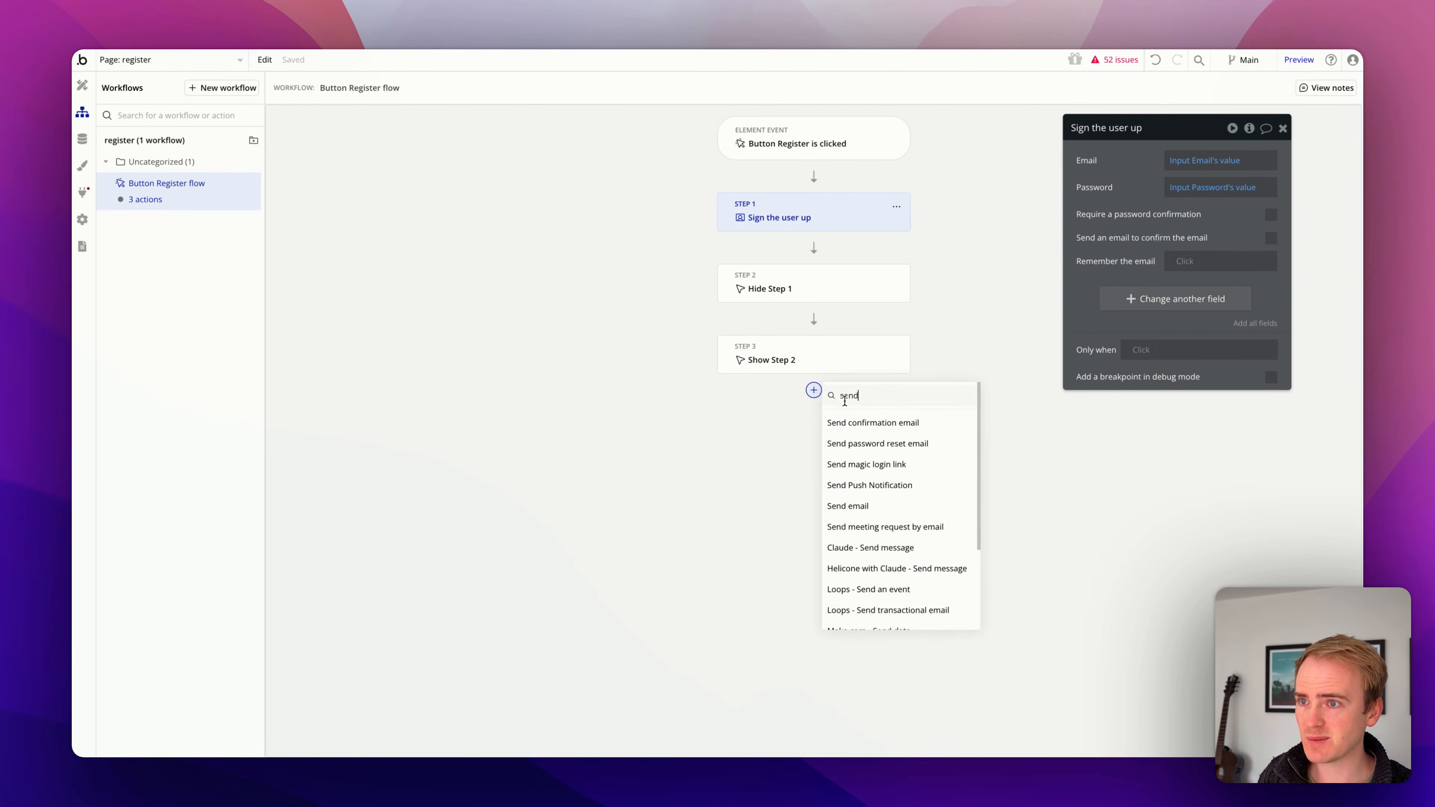
left_click(875, 424)
left_click(1223, 163)
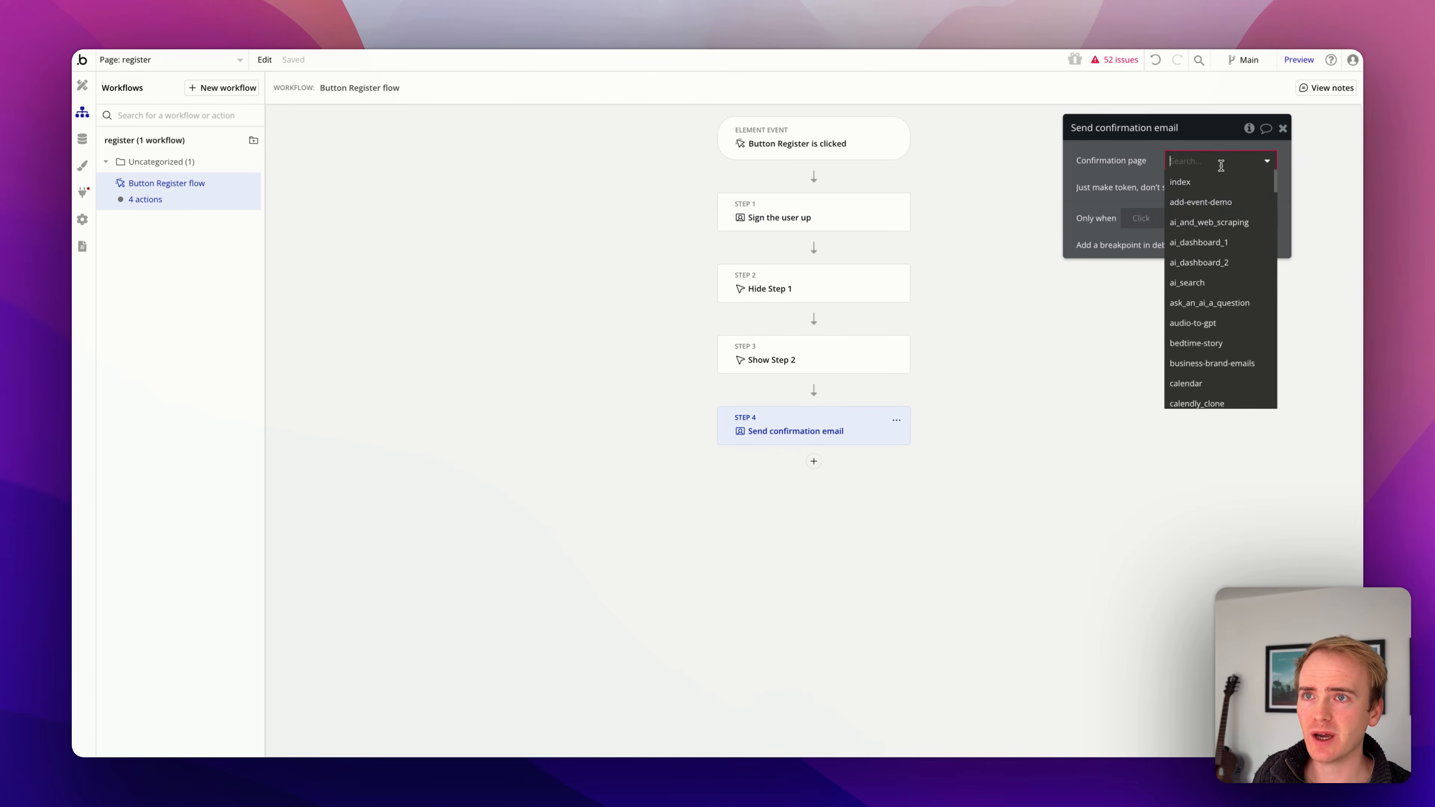
type("dash")
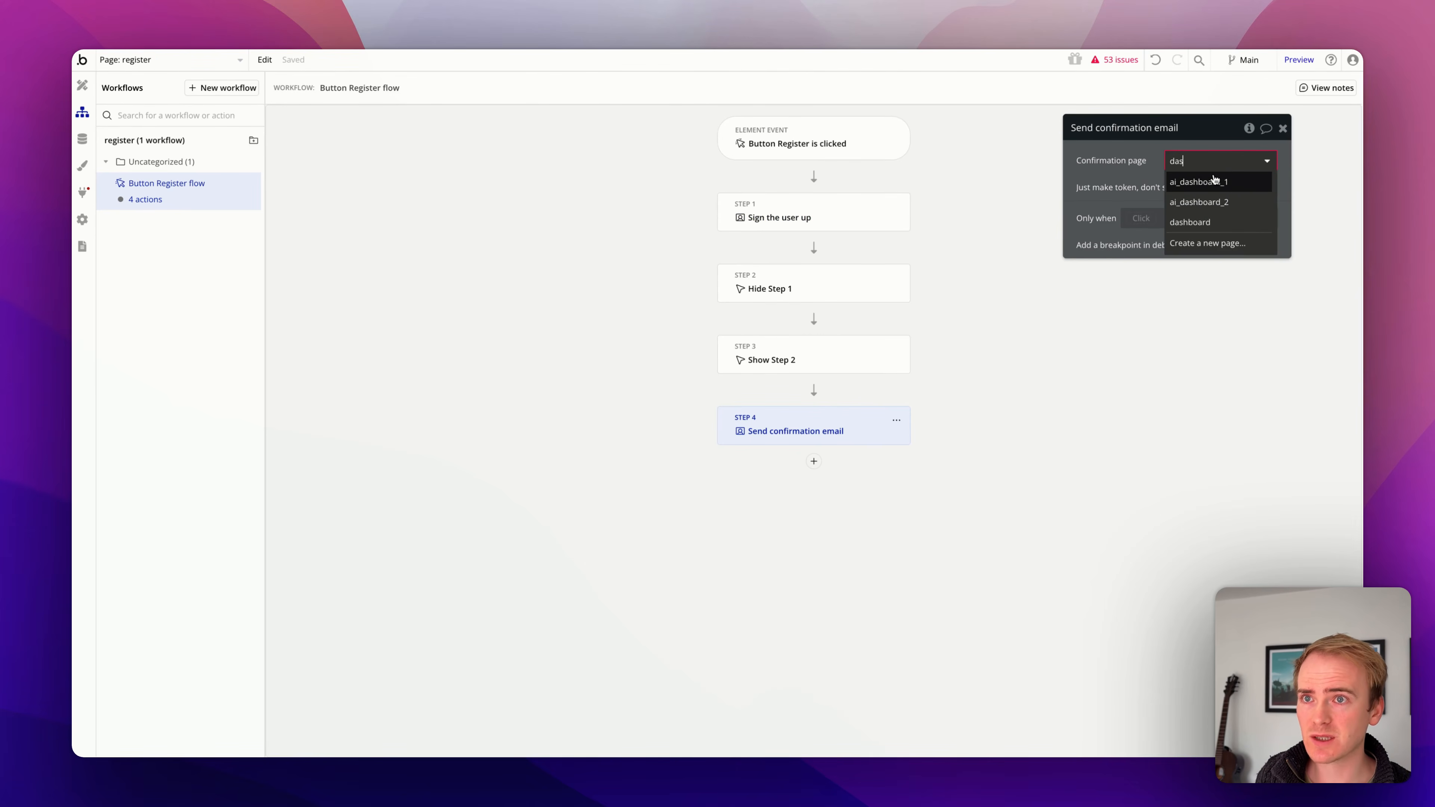
left_click(1206, 182)
left_click(1270, 191)
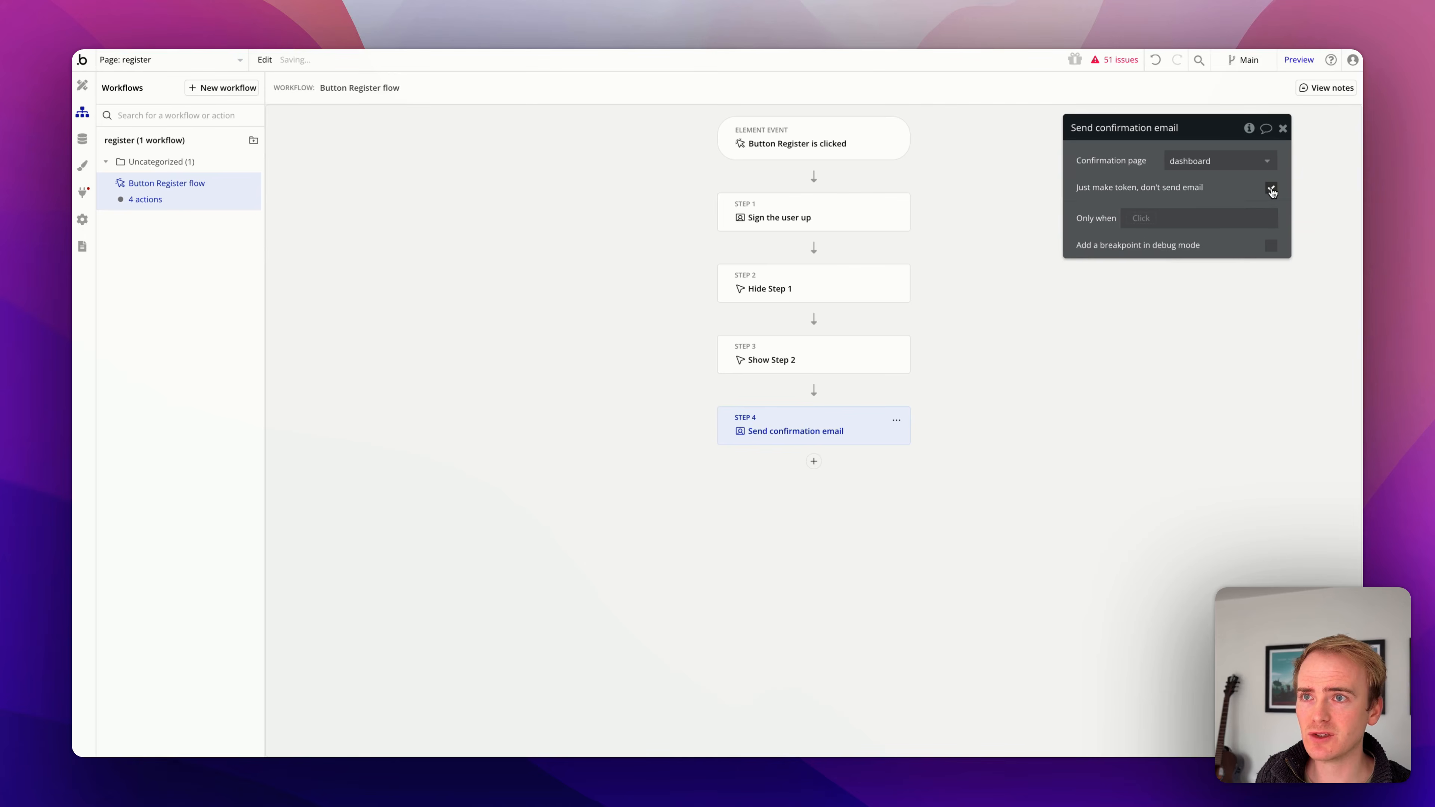
Add a Loops - Send transactional email action and set its data variables to the result of step 4 (Send confirmation email)
left_click(813, 461)
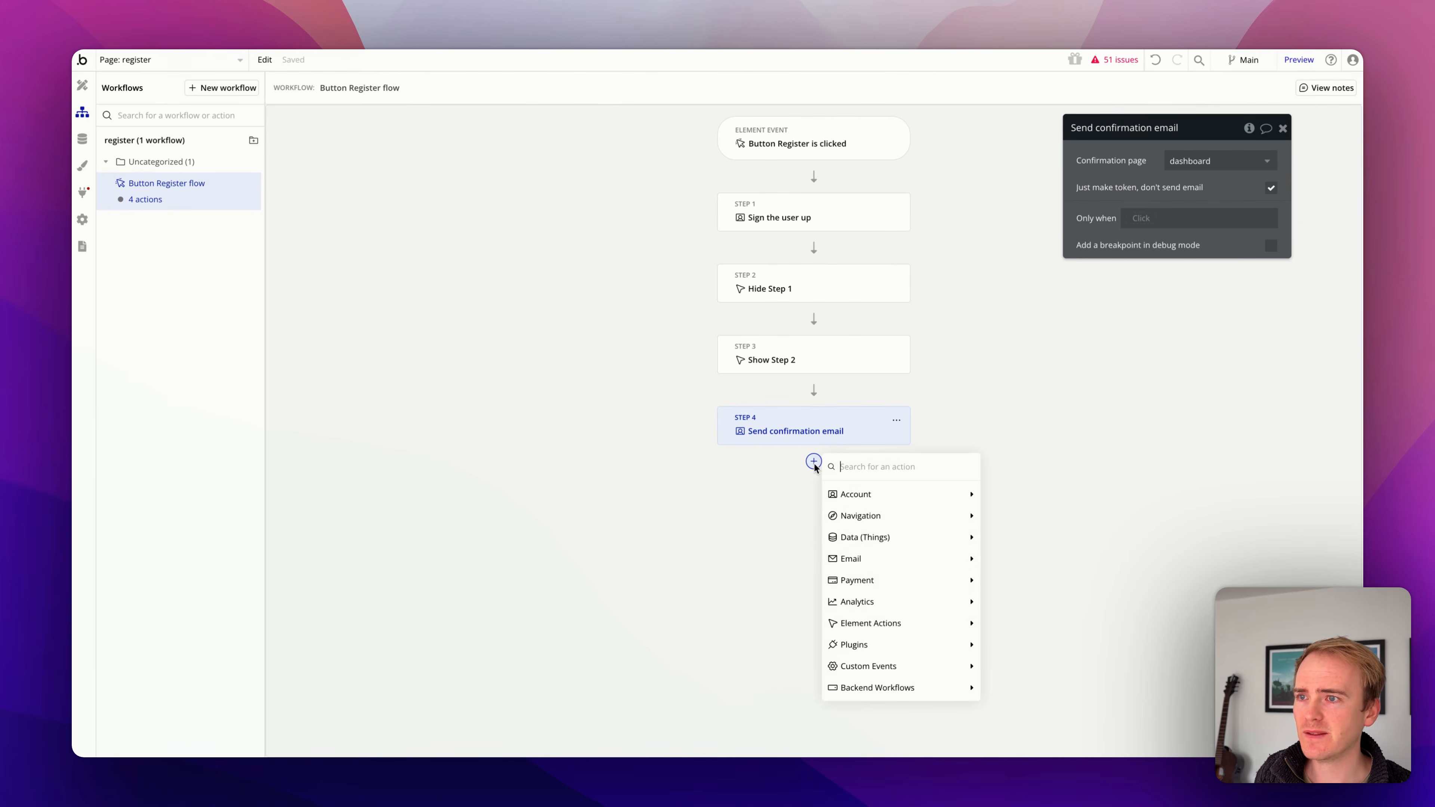
mouse_move(863, 559)
mouse_move(882, 644)
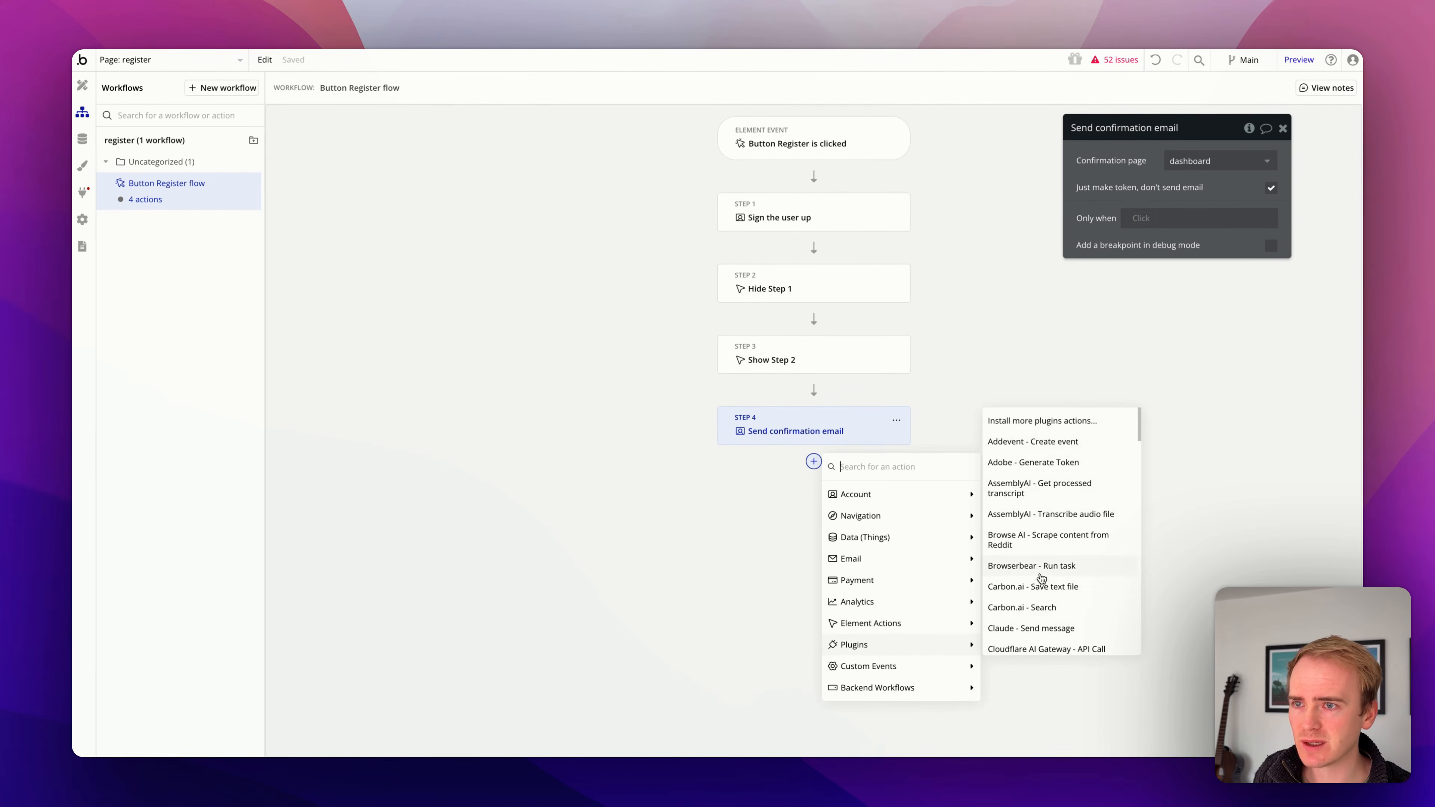
scroll(1054, 540, "down", 10)
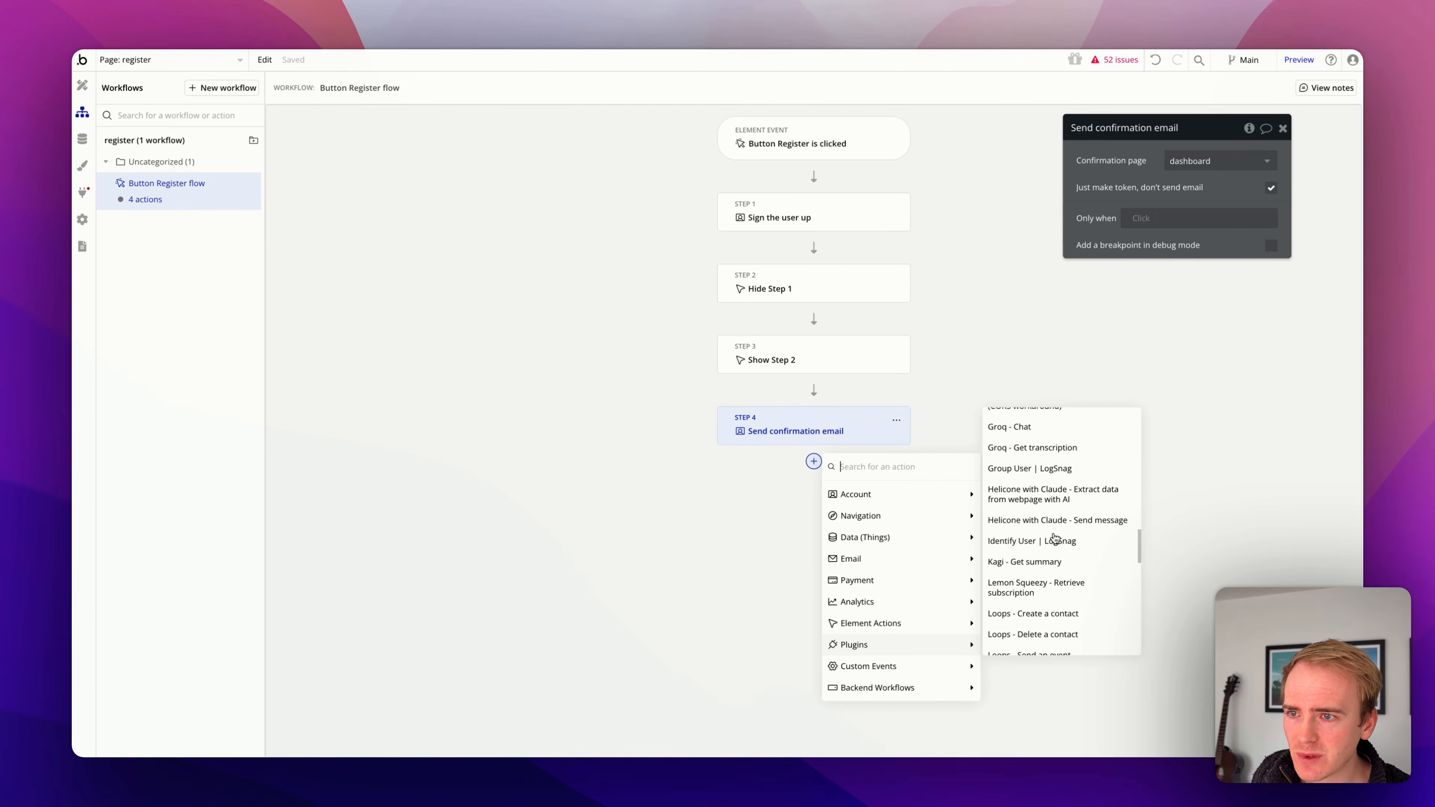
scroll(1054, 538, "down", 3)
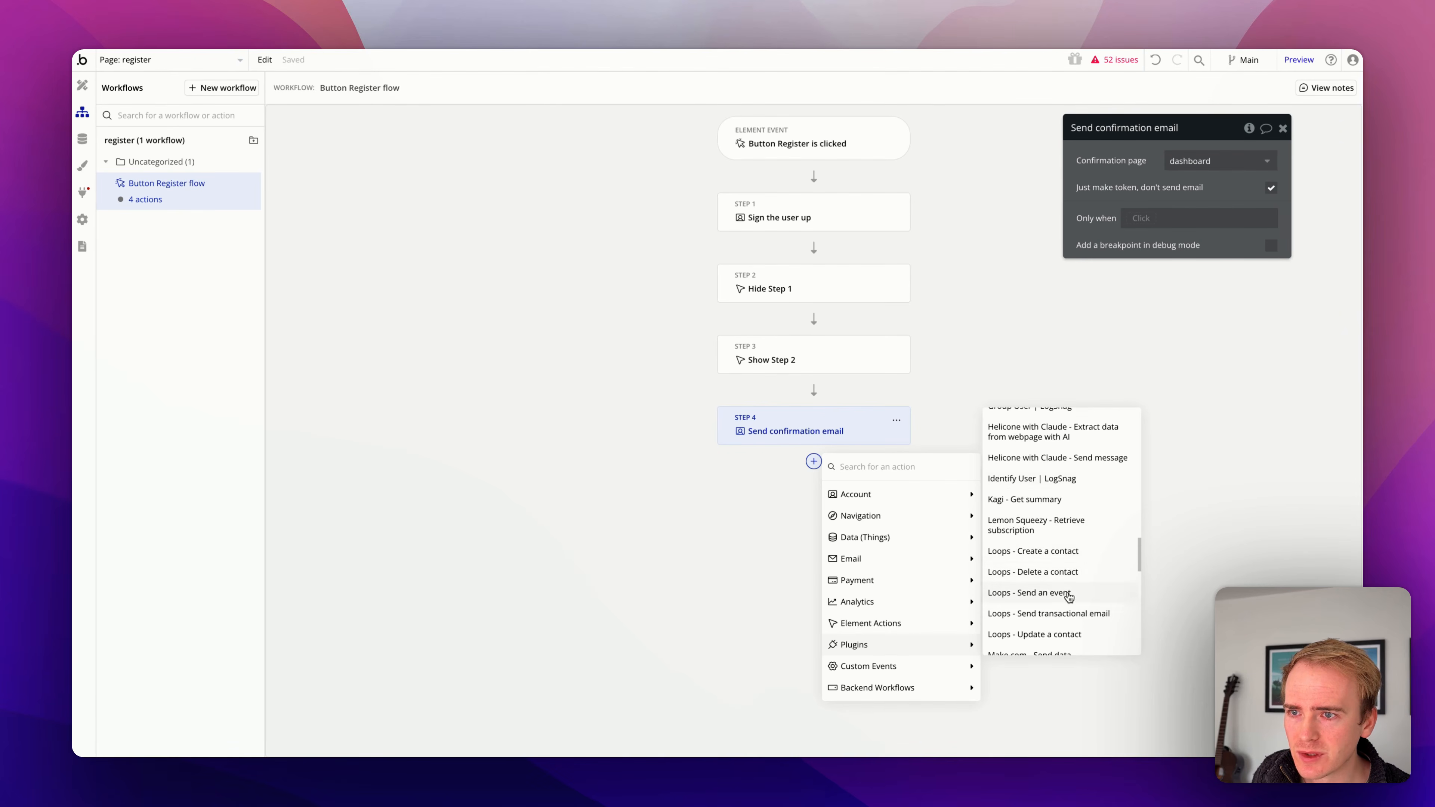
left_click(1043, 608)
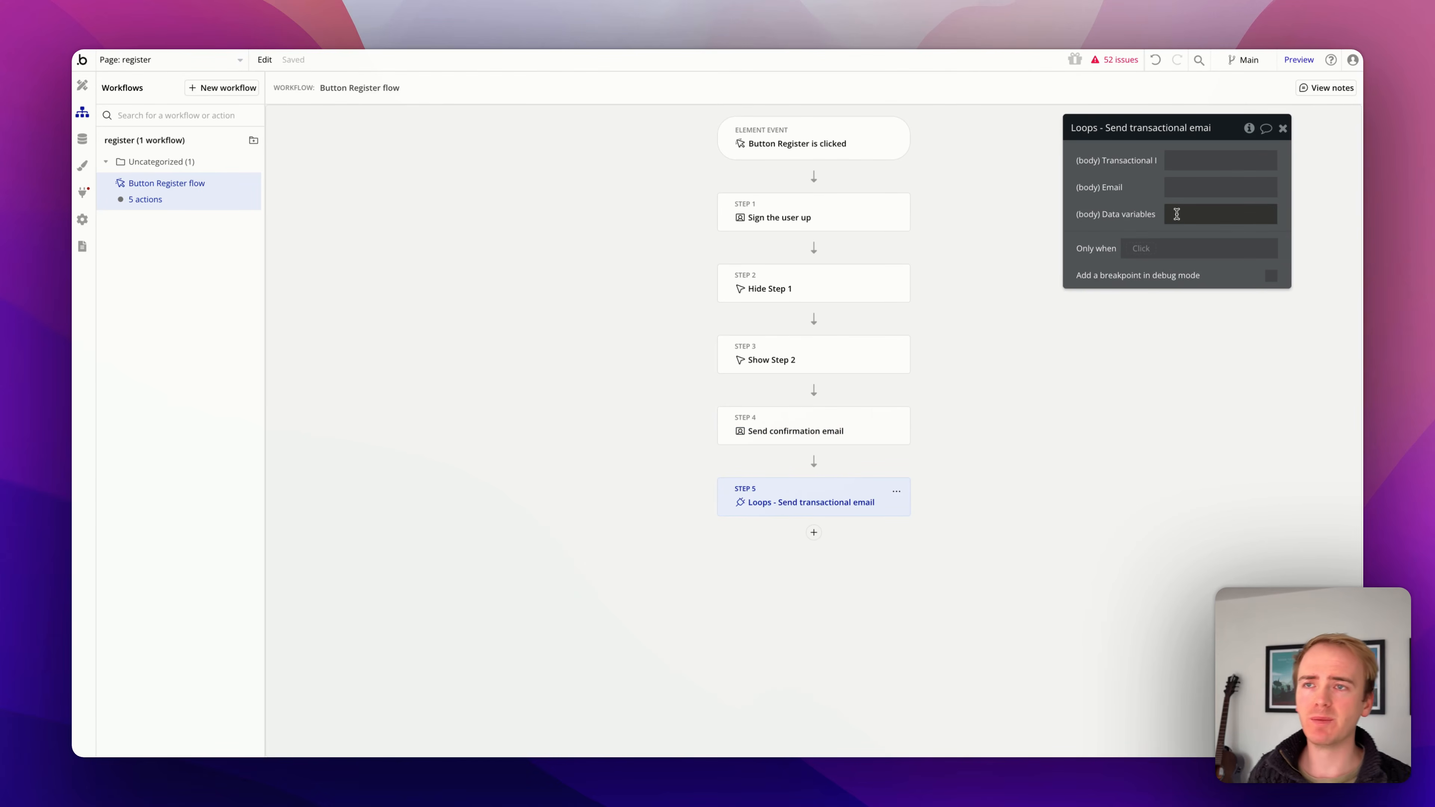
left_click(1266, 215)
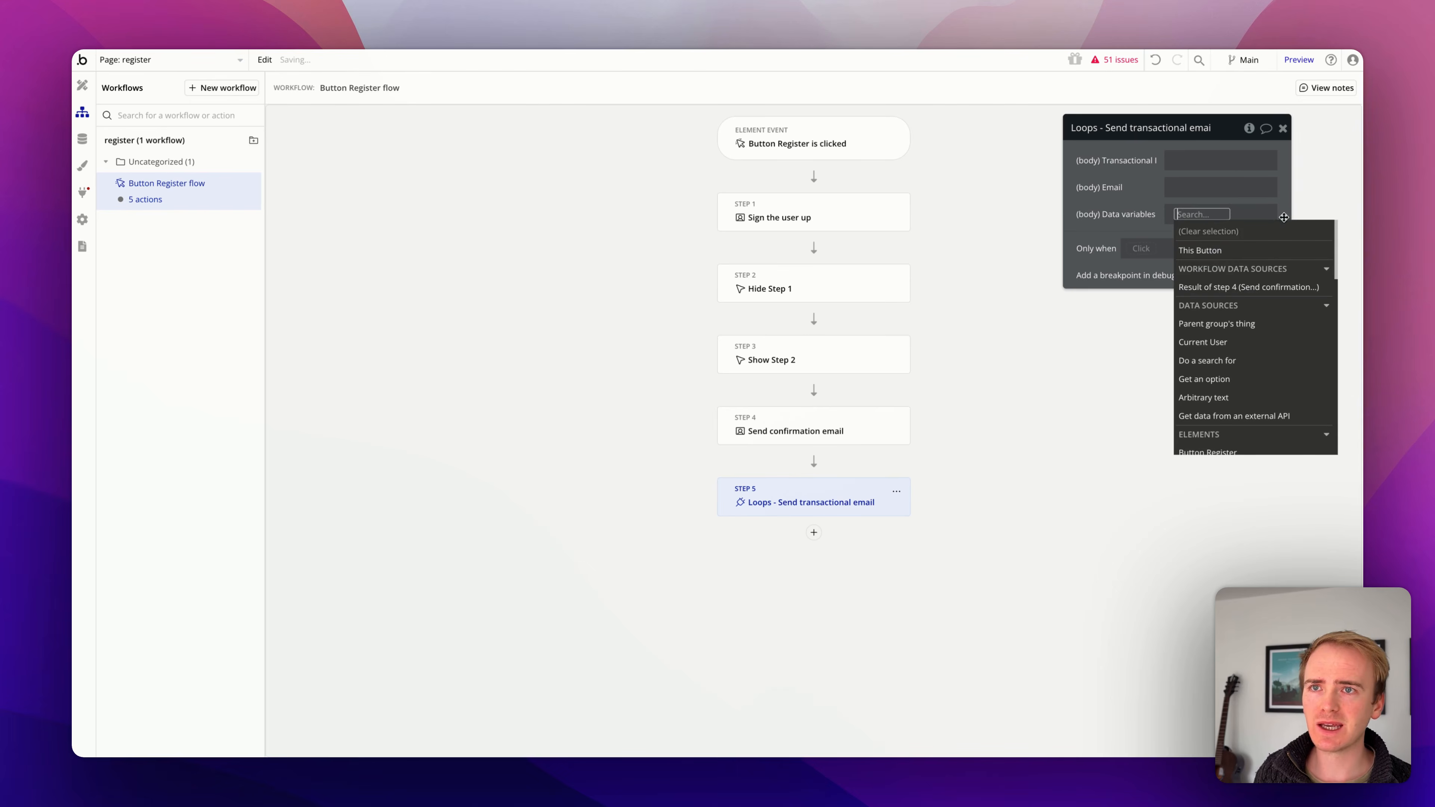
left_click(1252, 287)
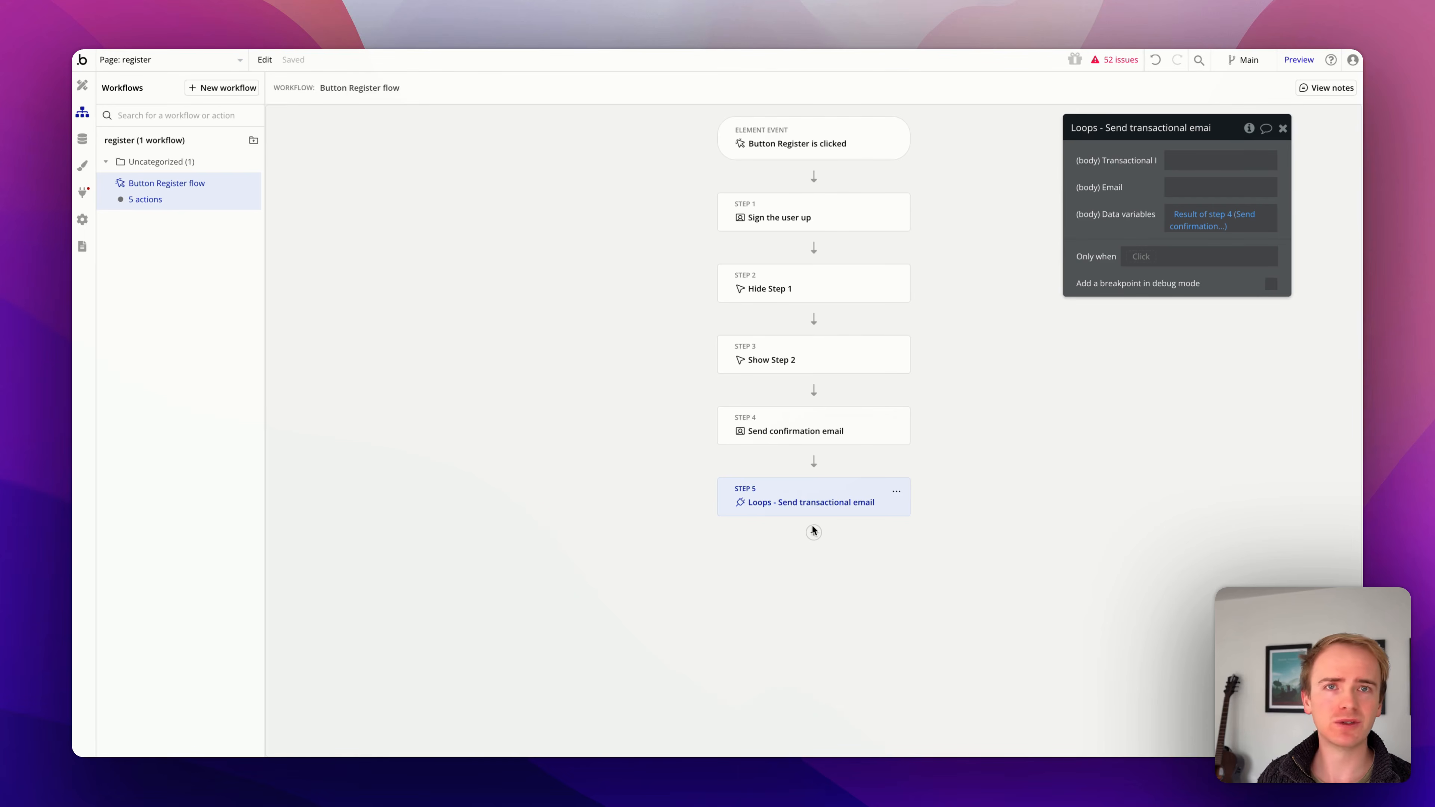
left_click(809, 424)
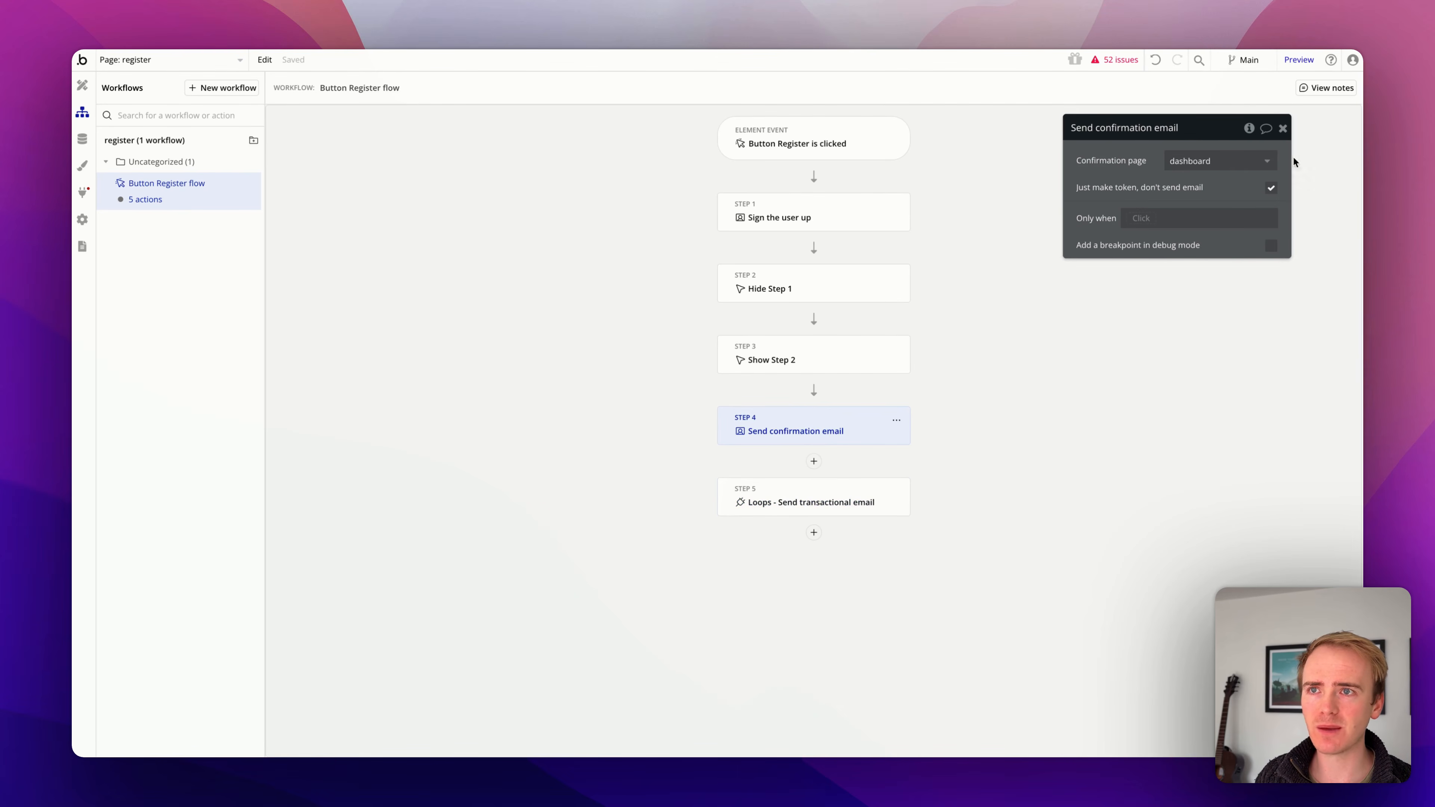
left_click(771, 503)
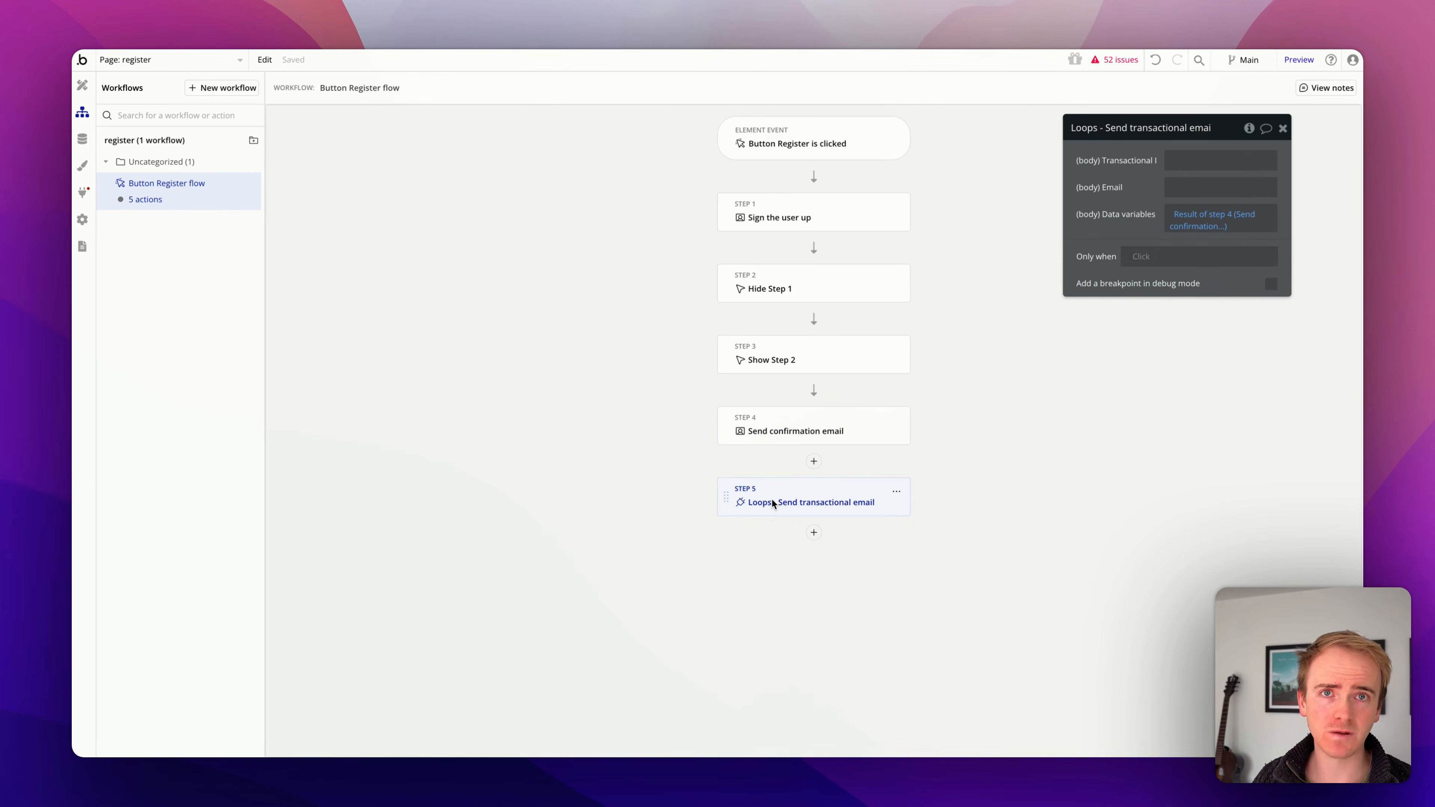